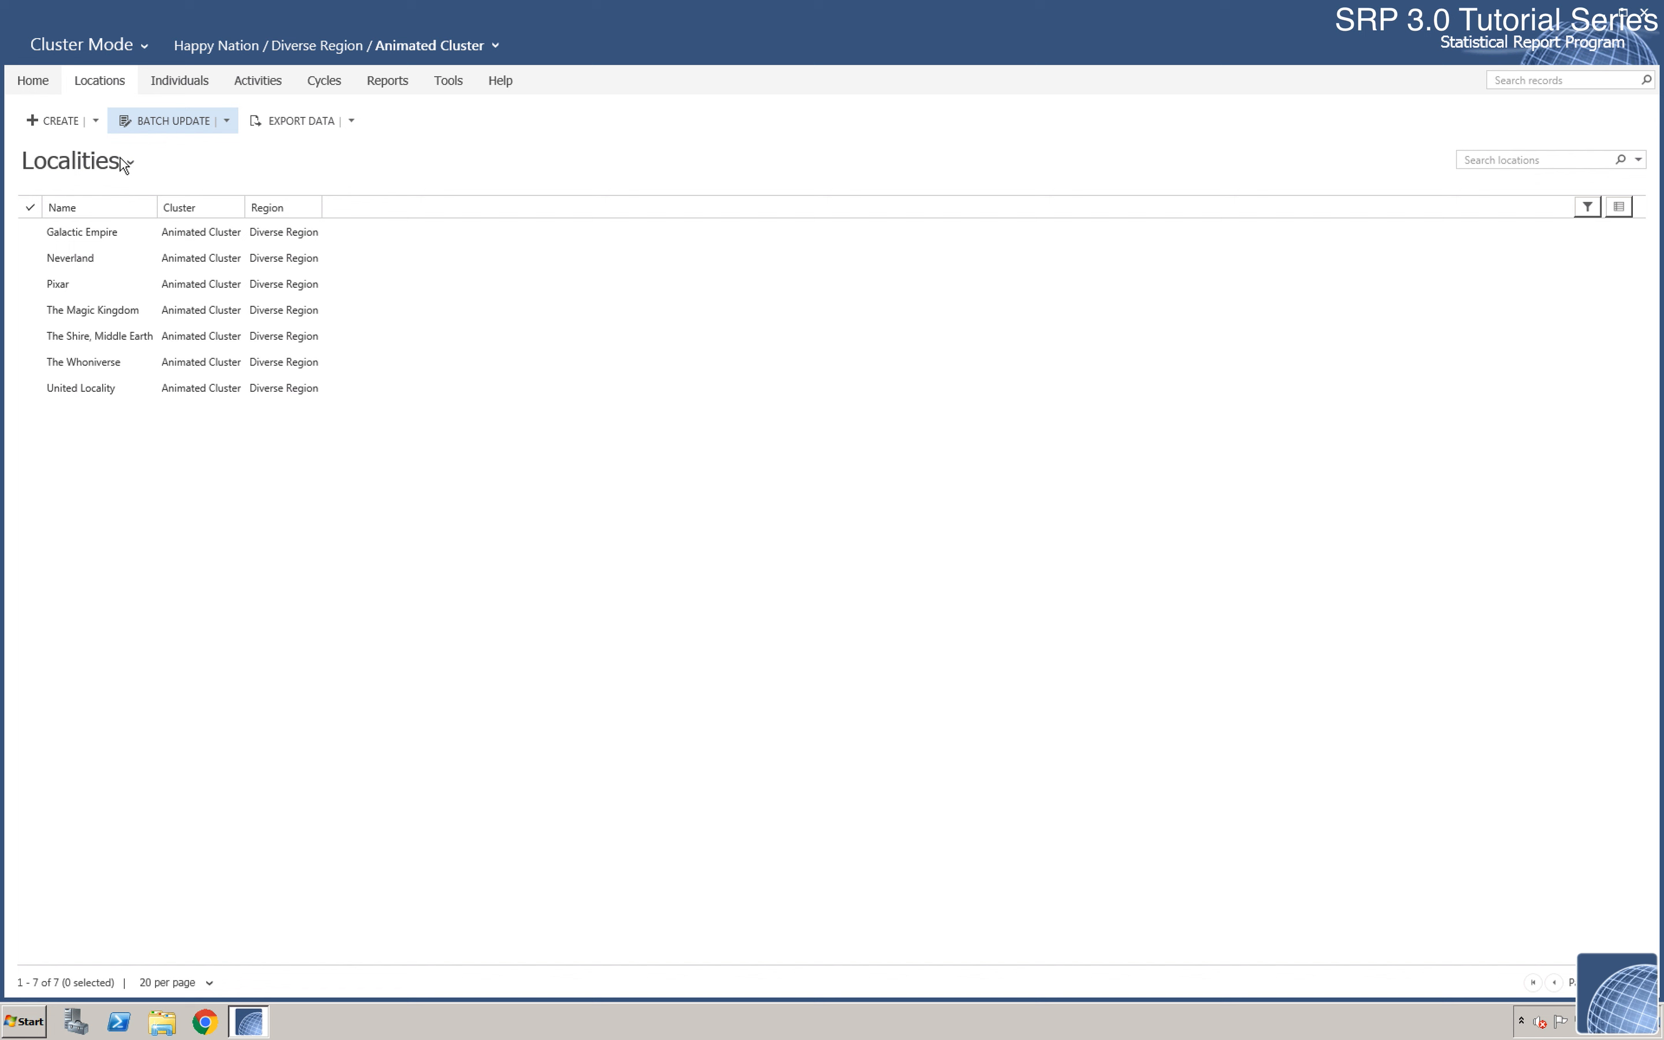
Step: Look through the list choices offered for localities, individuals and activities, noting where a custom list can be created
{"action": "left_click", "coordinate": [127, 163]}
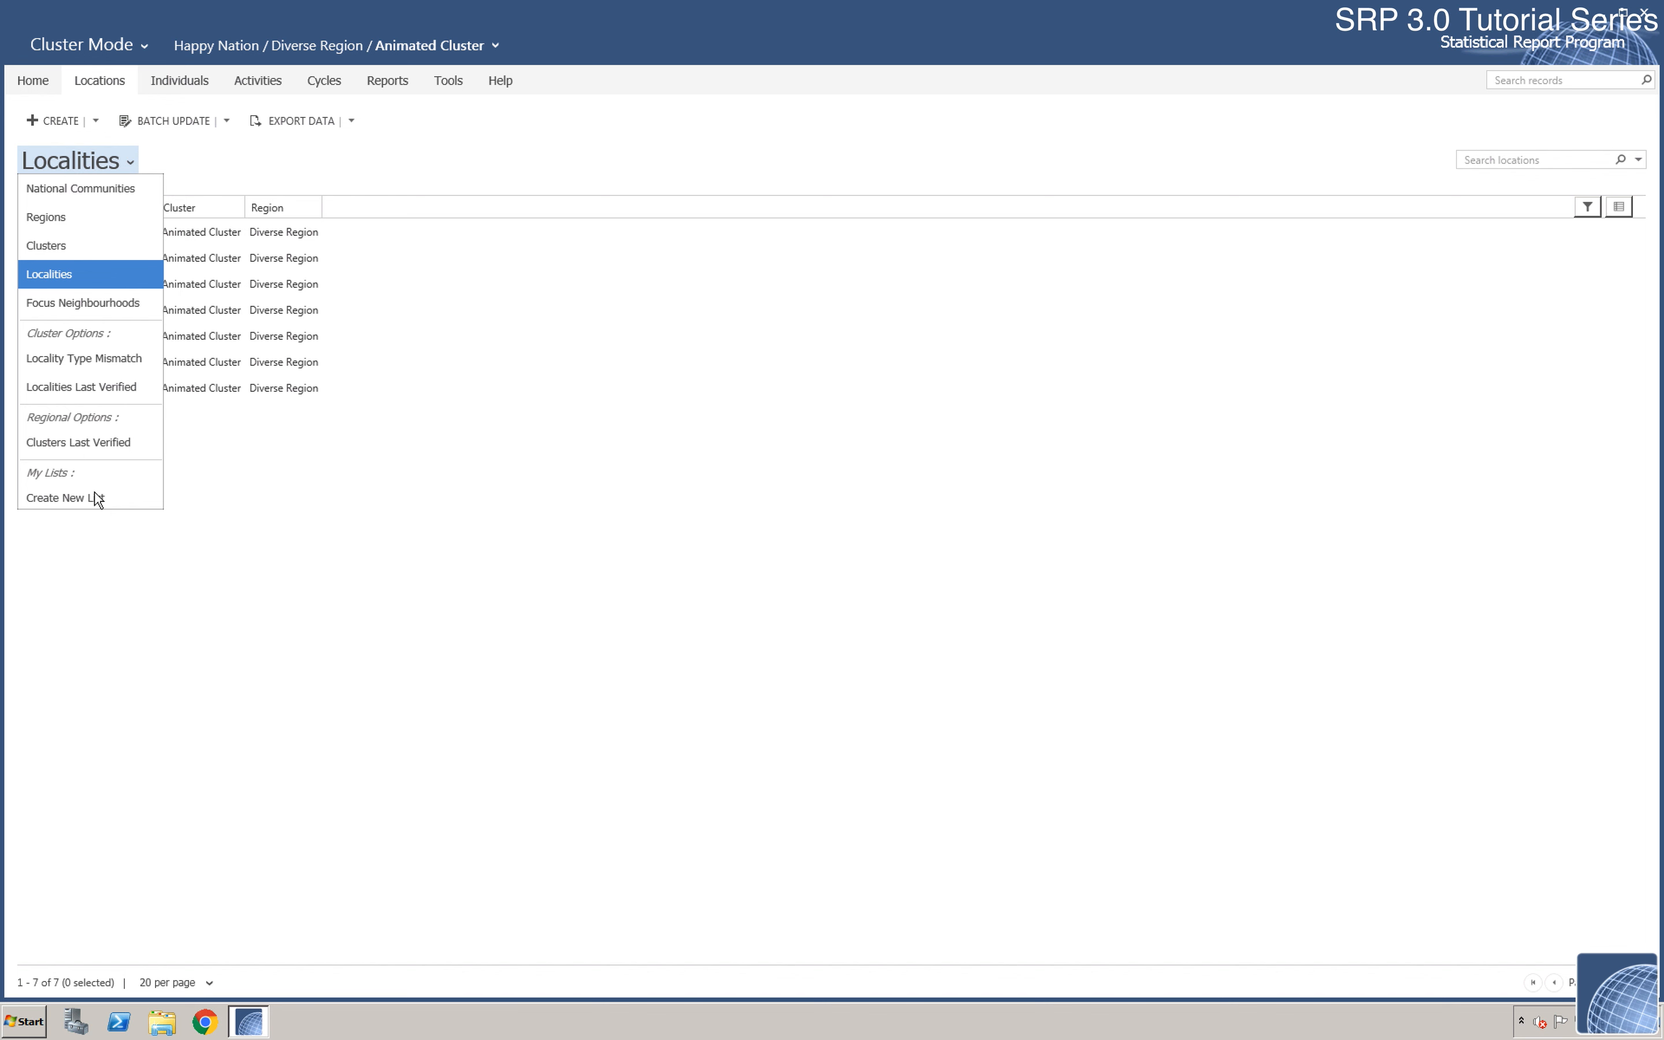
{"action": "left_click", "coordinate": [201, 84]}
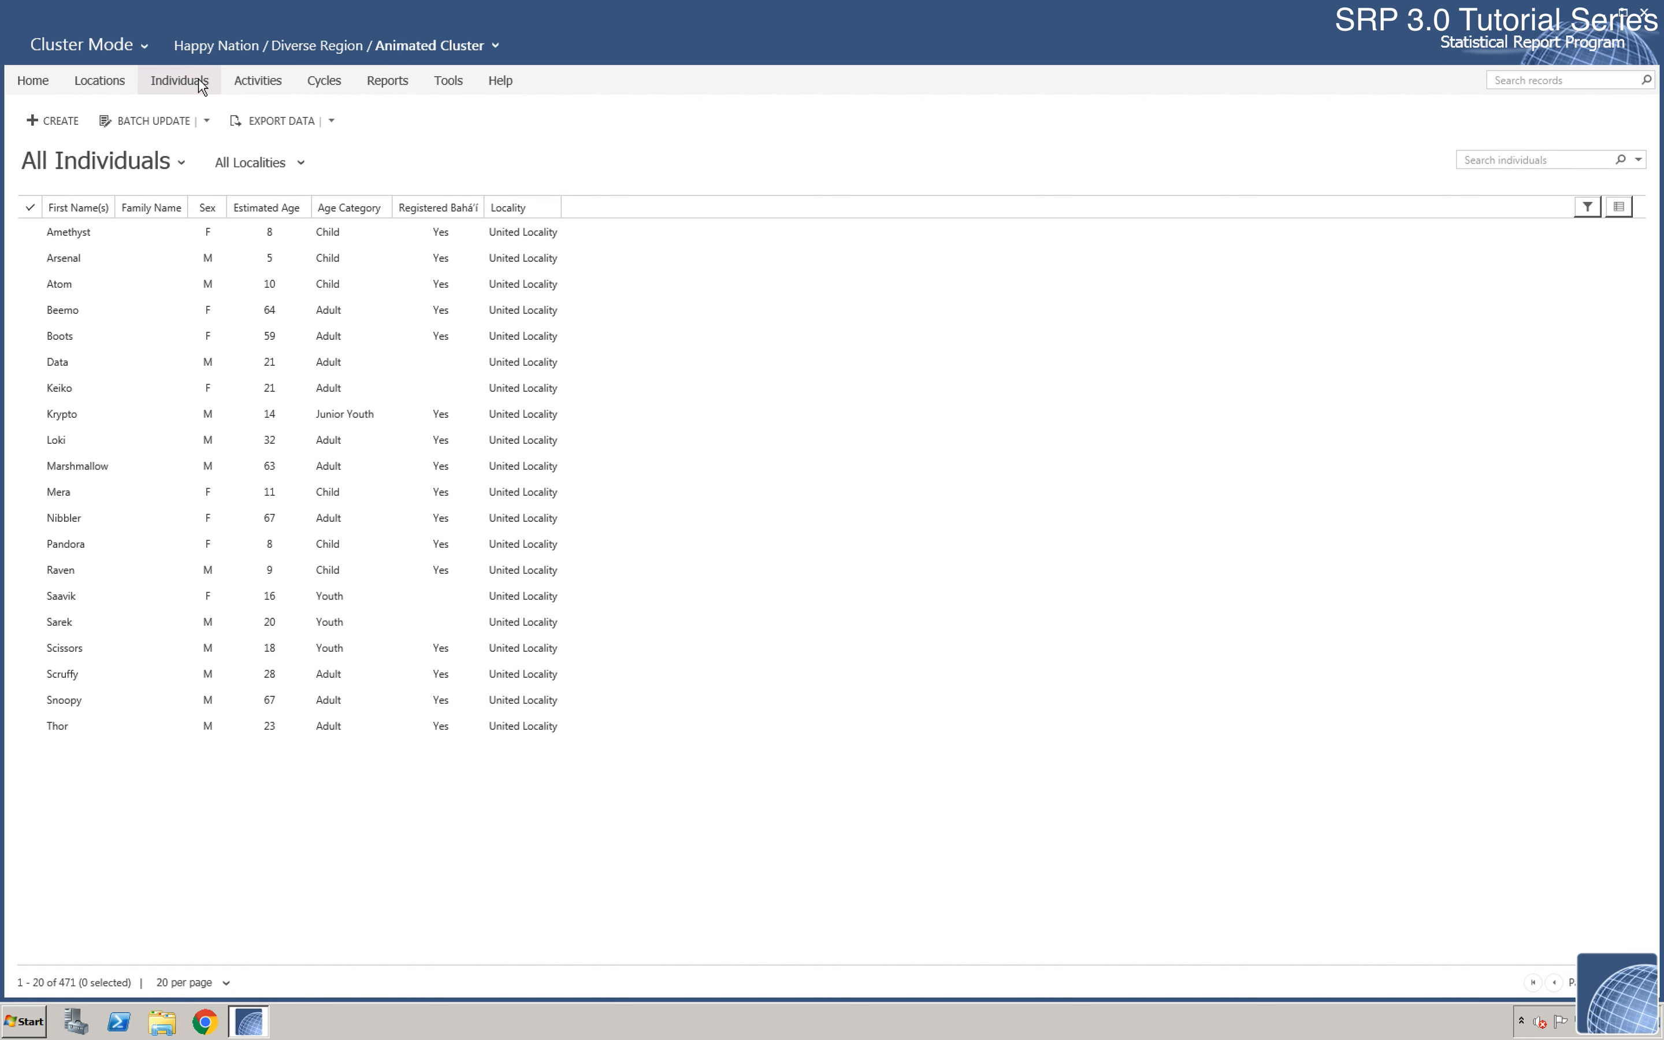
{"action": "left_click", "coordinate": [182, 165]}
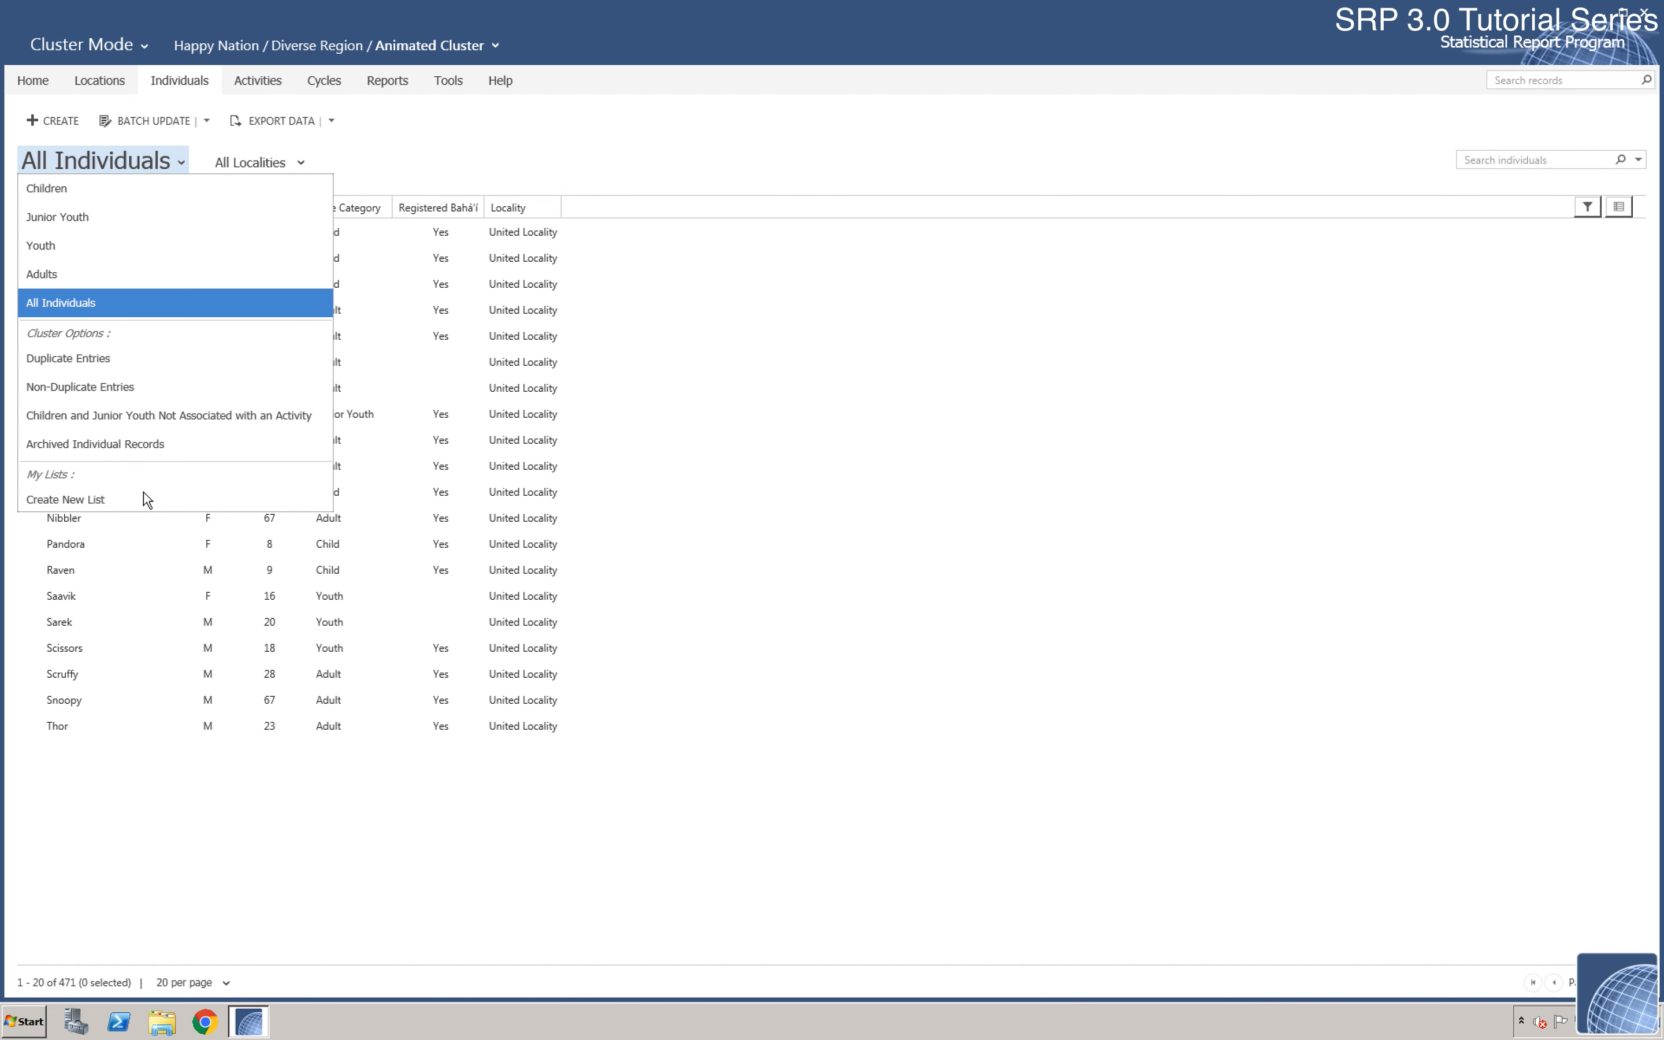
{"action": "left_click", "coordinate": [274, 89]}
{"action": "left_click", "coordinate": [159, 170]}
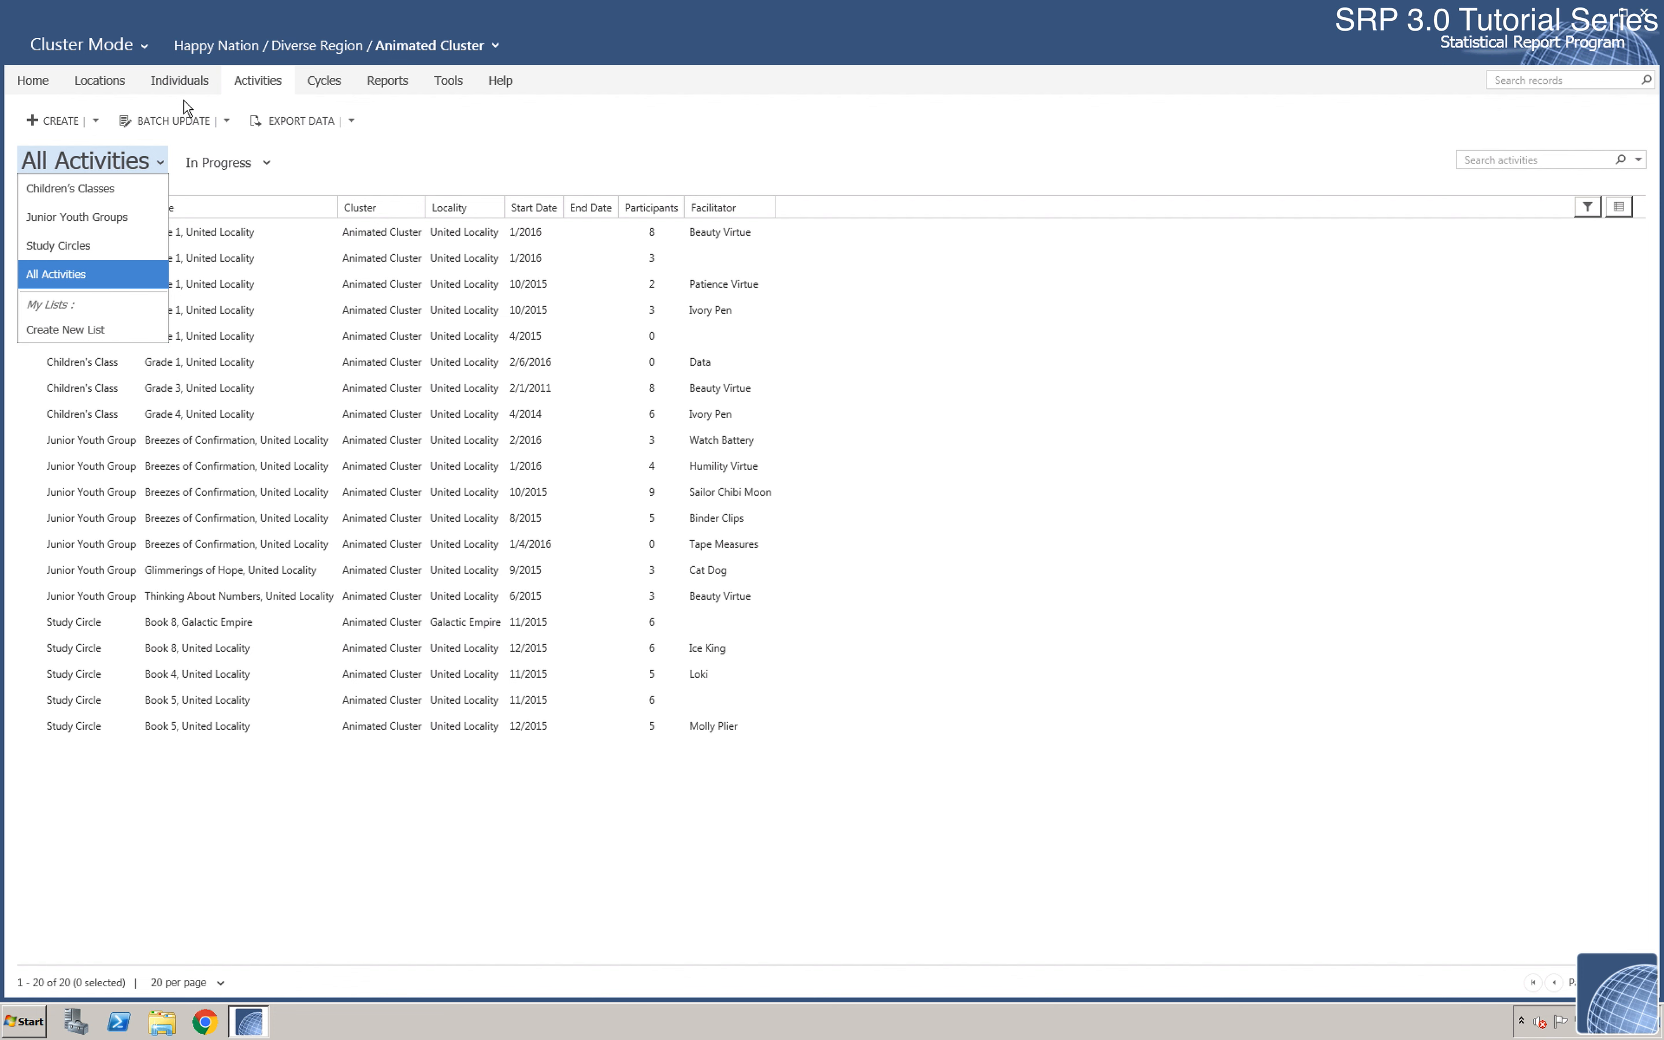
Step: Start a new custom list of individuals and name it "Youth with JYG Experience"
{"action": "left_click", "coordinate": [181, 81]}
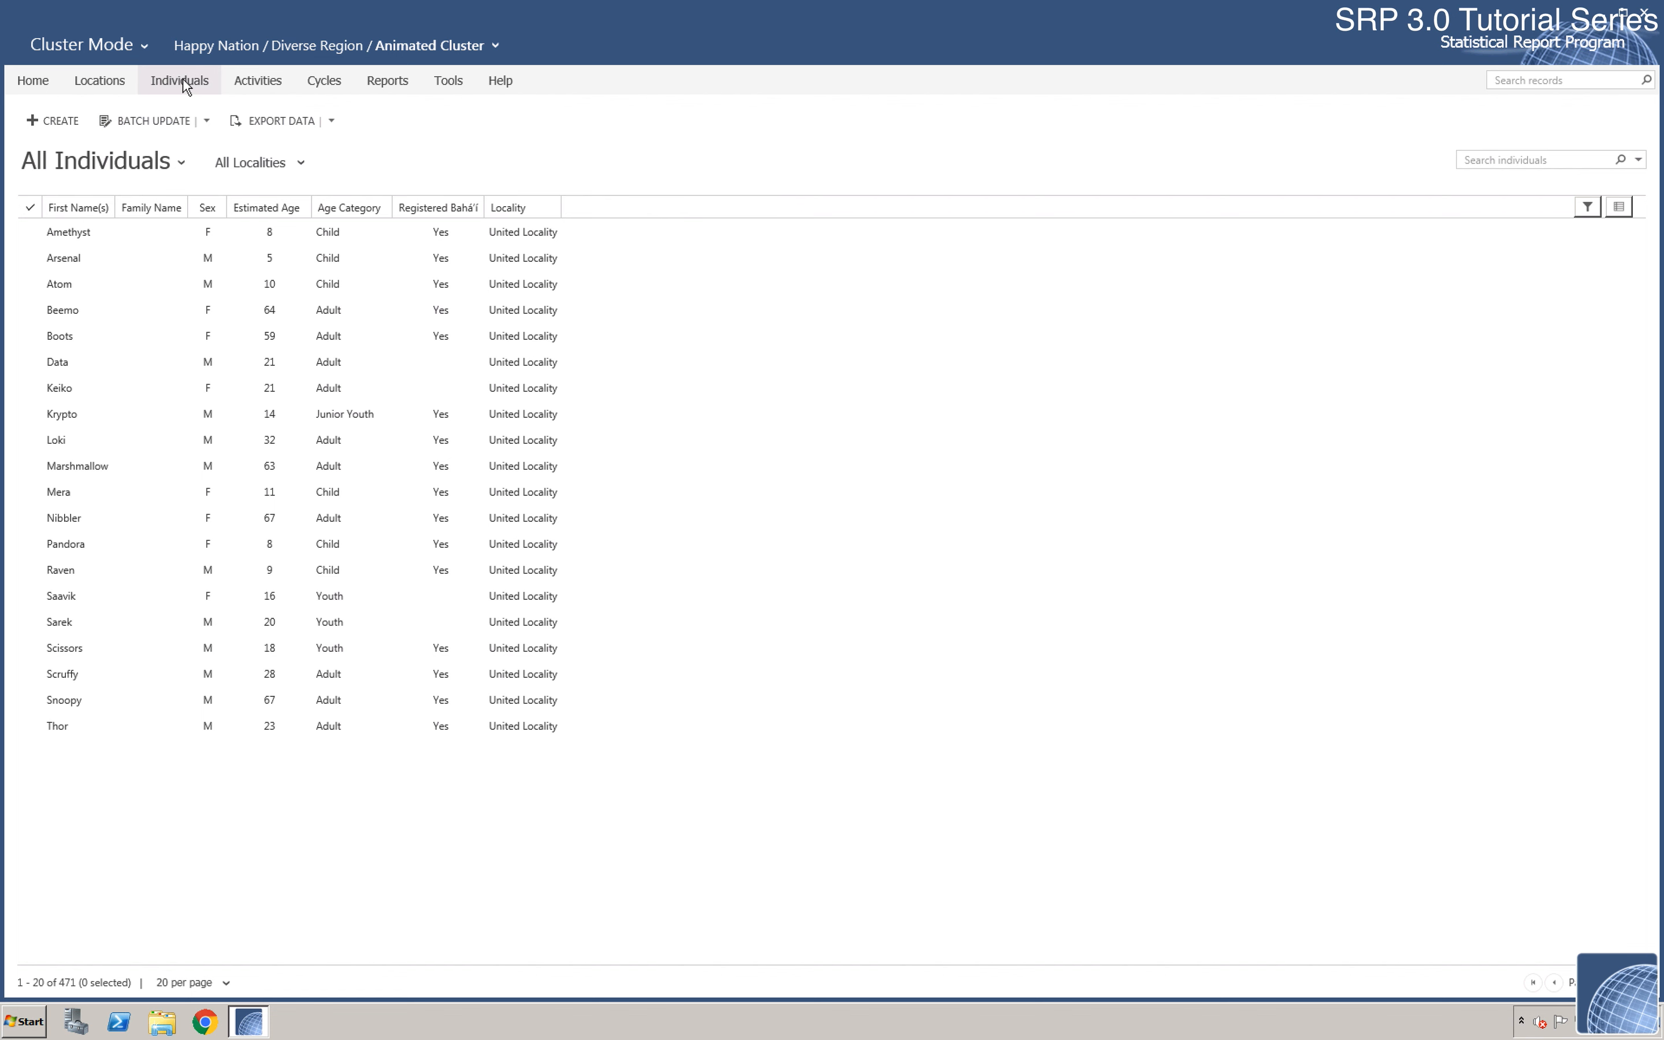
{"action": "left_click", "coordinate": [181, 163]}
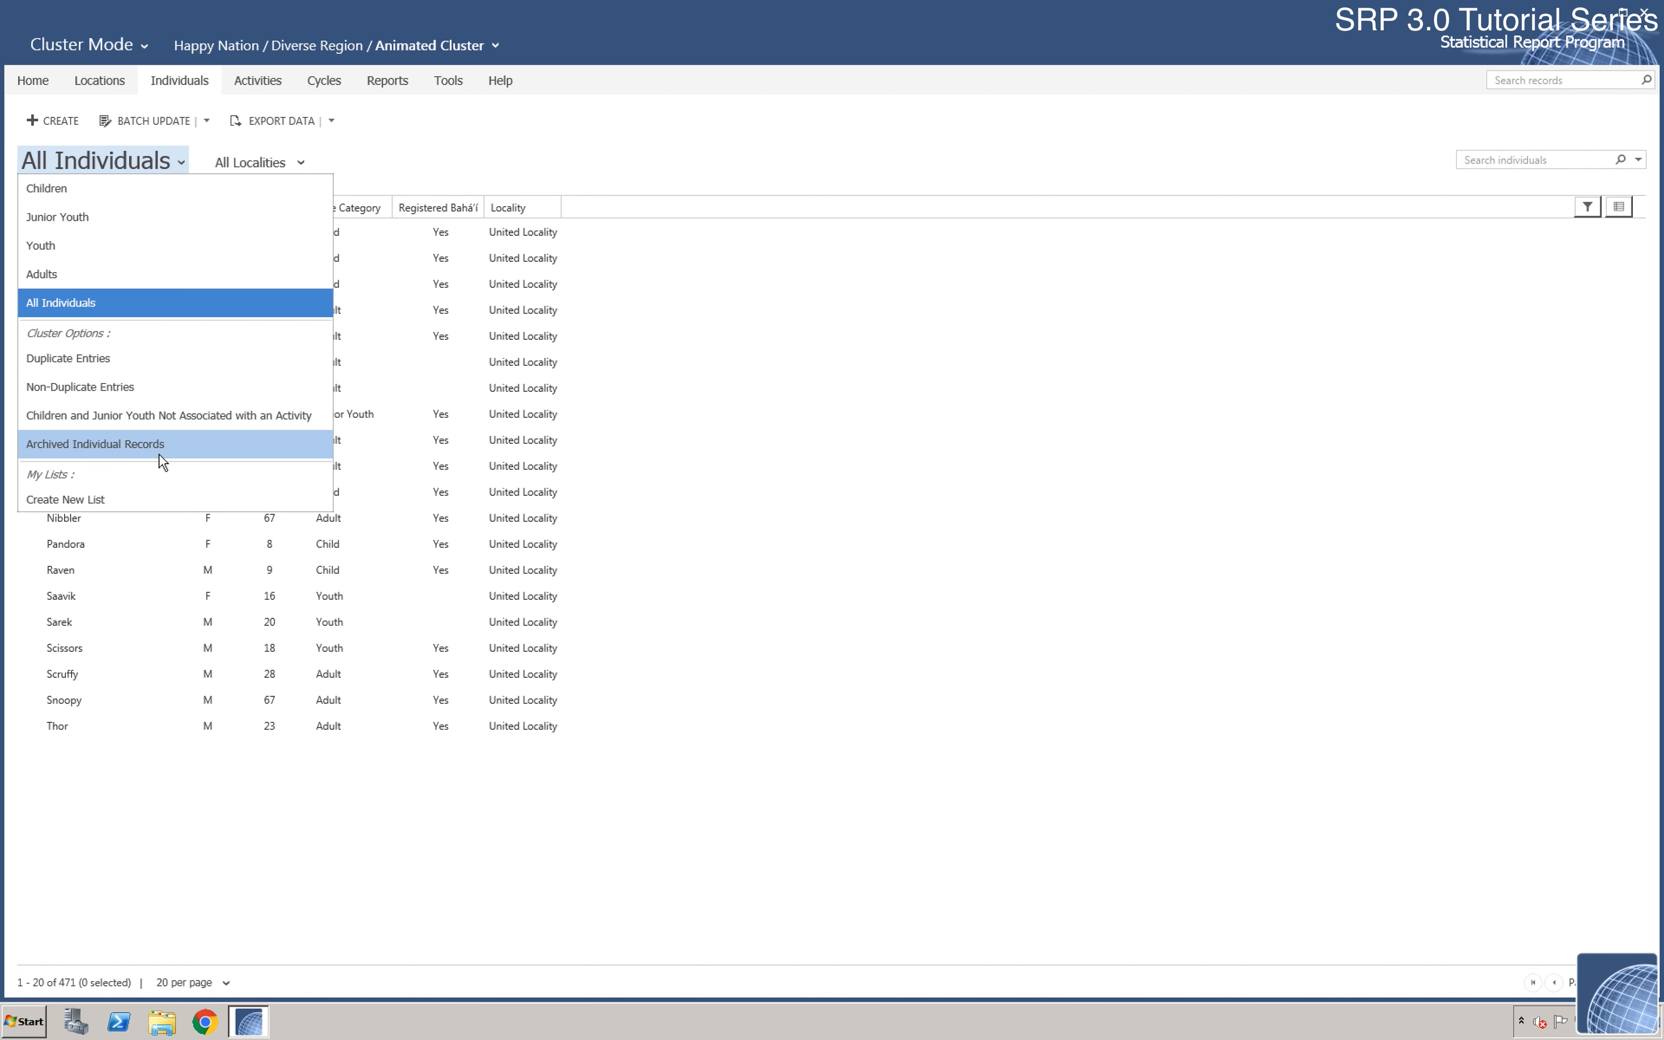
{"action": "left_click", "coordinate": [148, 501]}
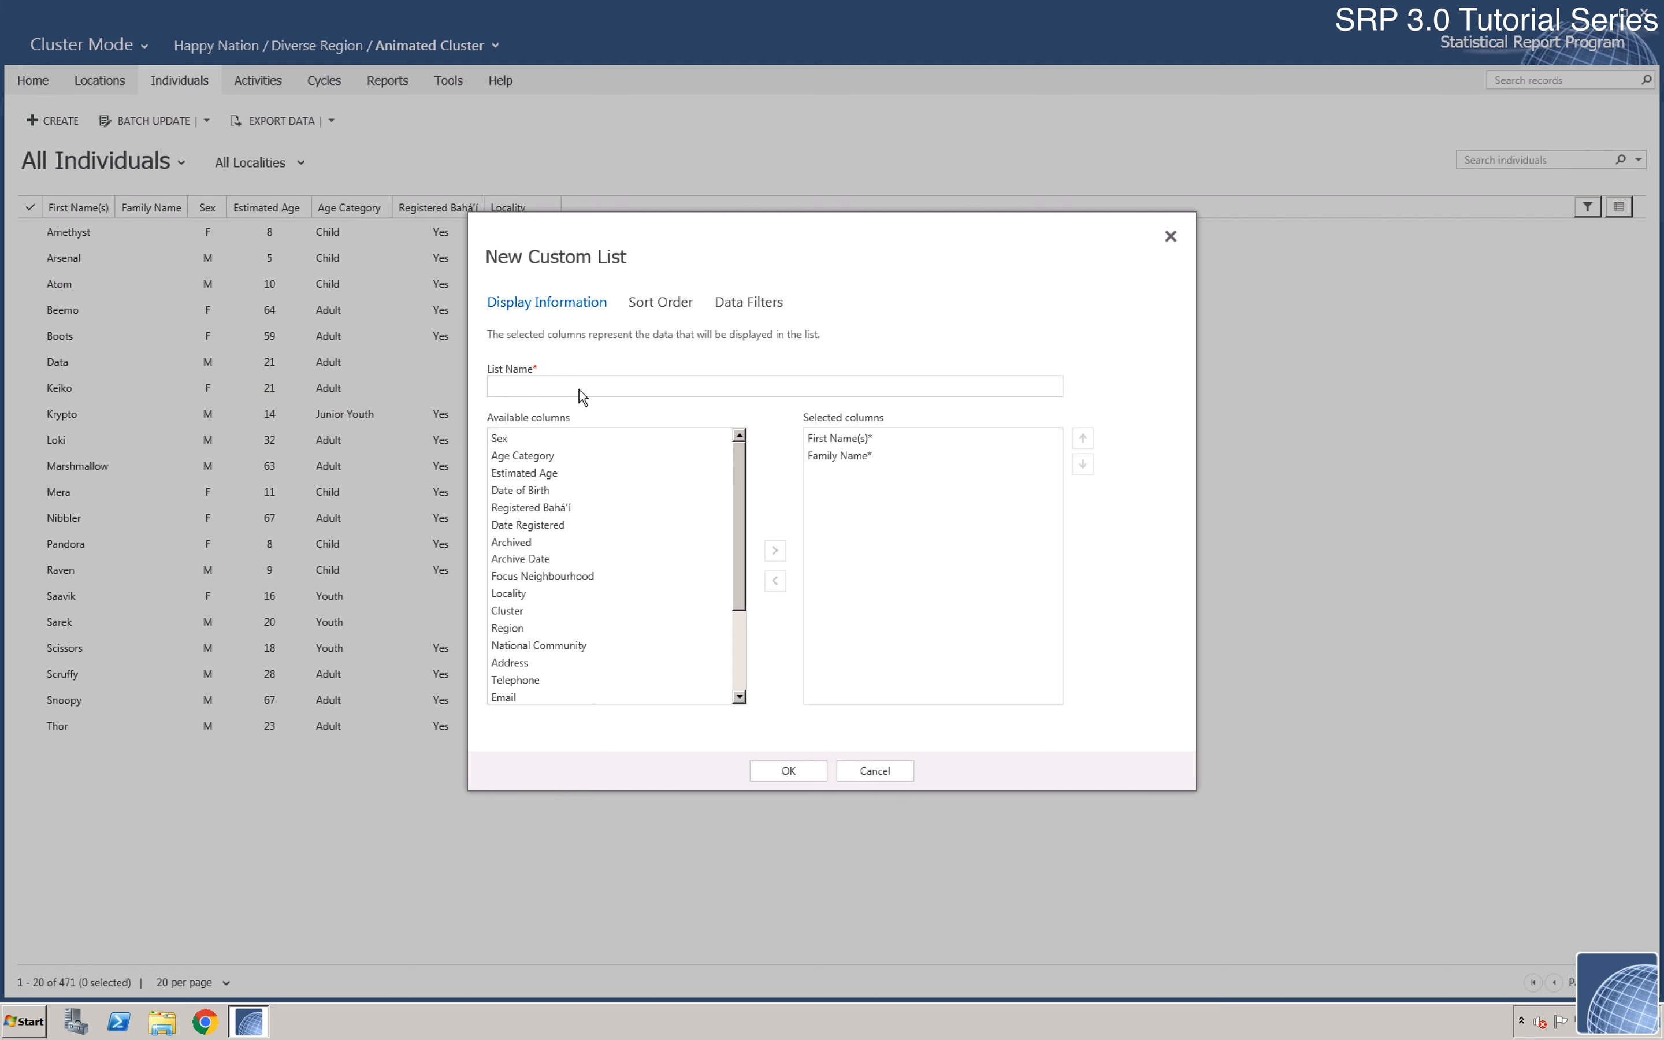
{"action": "type", "text": "Youth with JYG Experience"}
Step: Add the Telephone, Email and Locality columns, in that order, to the custom list's selected columns
{"action": "left_click", "coordinate": [840, 438]}
{"action": "left_click", "coordinate": [612, 593]}
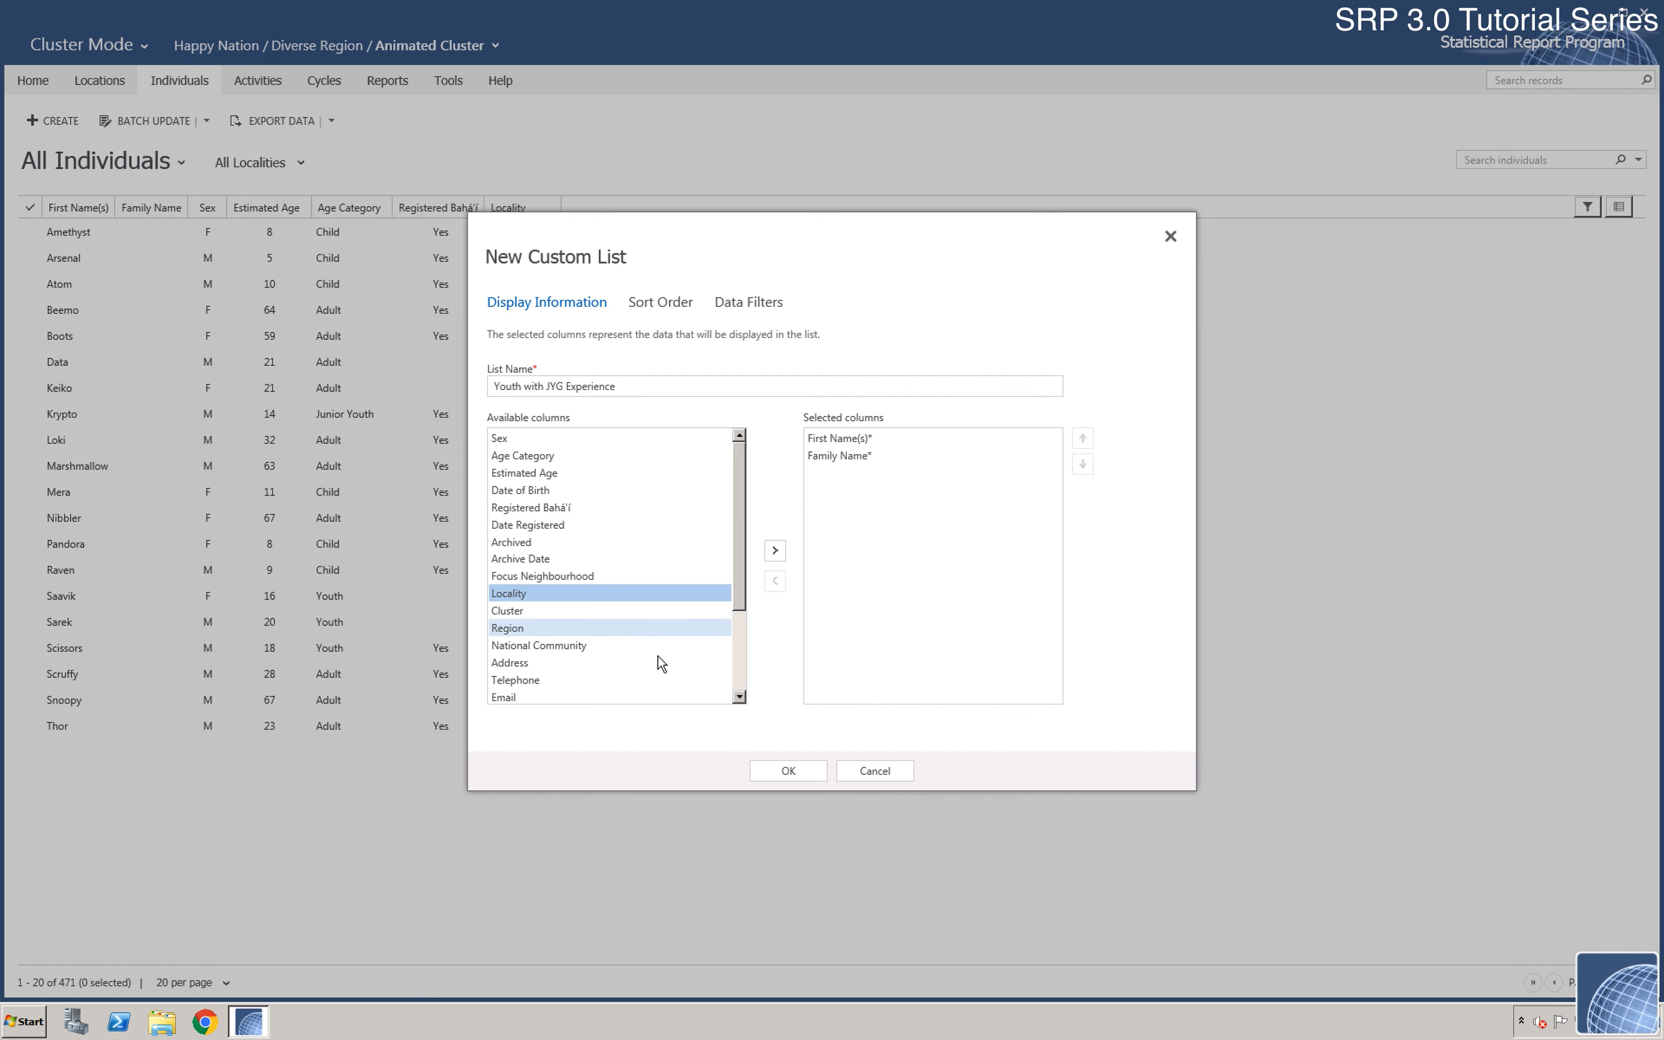
{"action": "left_click", "coordinate": [605, 680]}
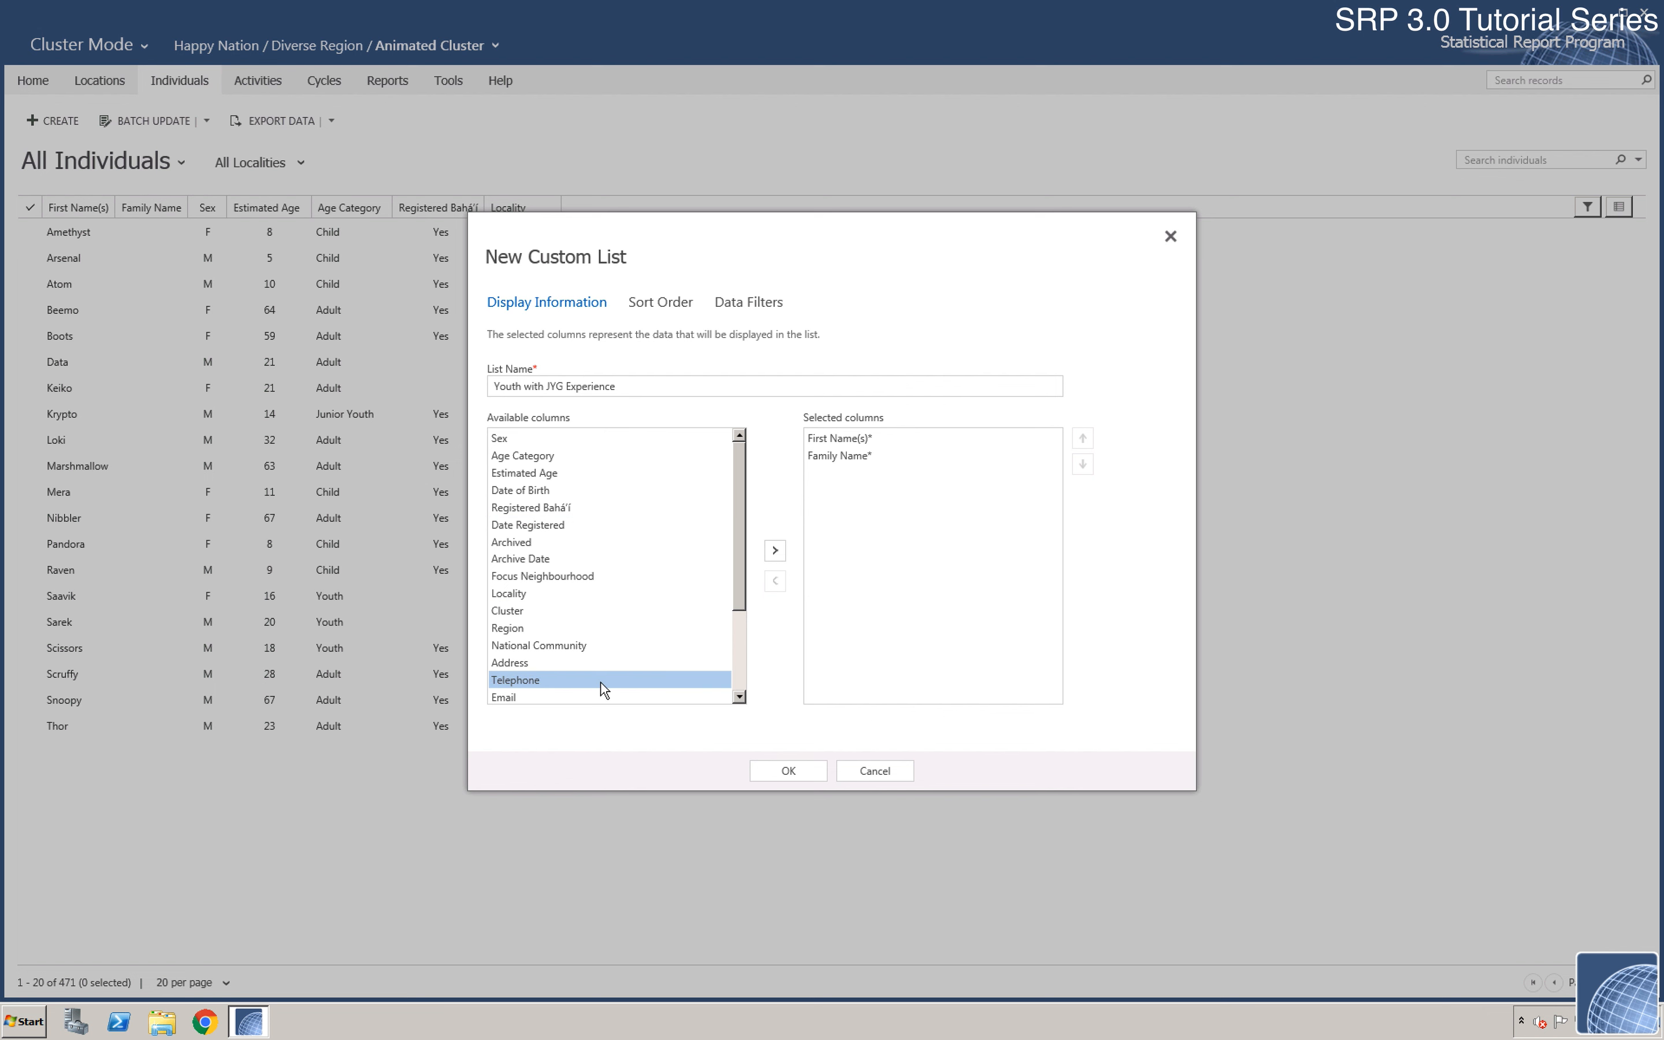
{"action": "left_click", "coordinate": [775, 550]}
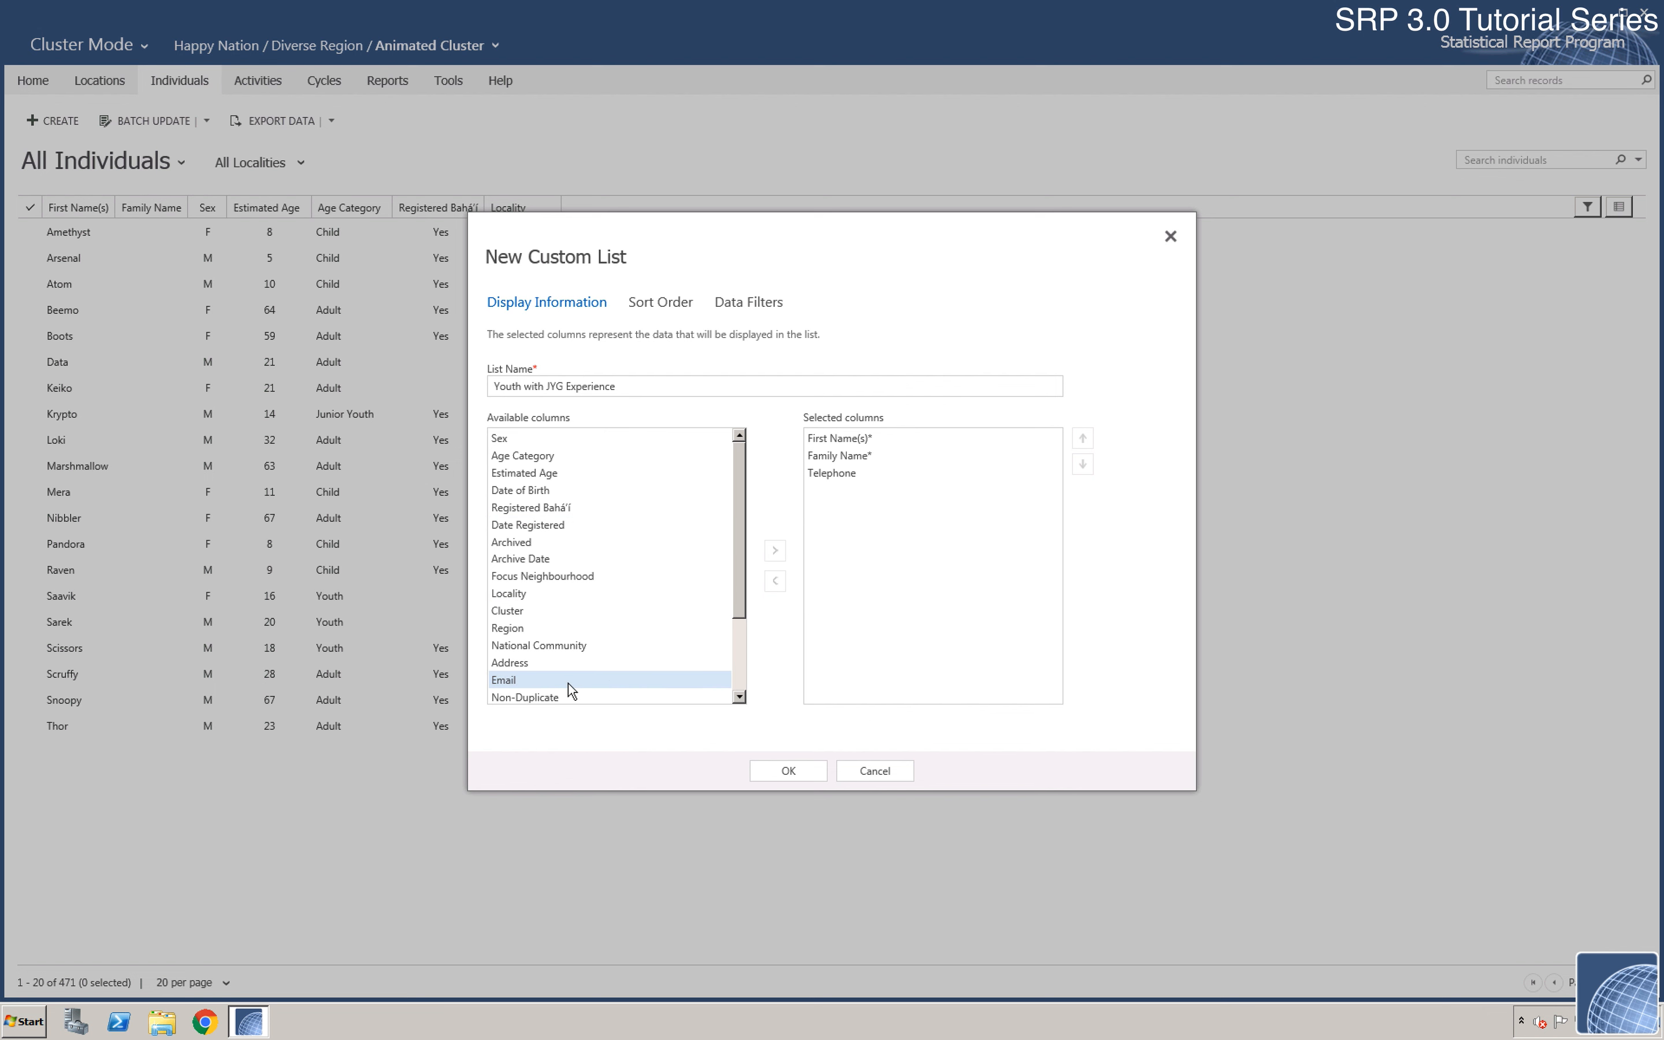
{"action": "left_click", "coordinate": [568, 683]}
{"action": "left_click", "coordinate": [775, 550]}
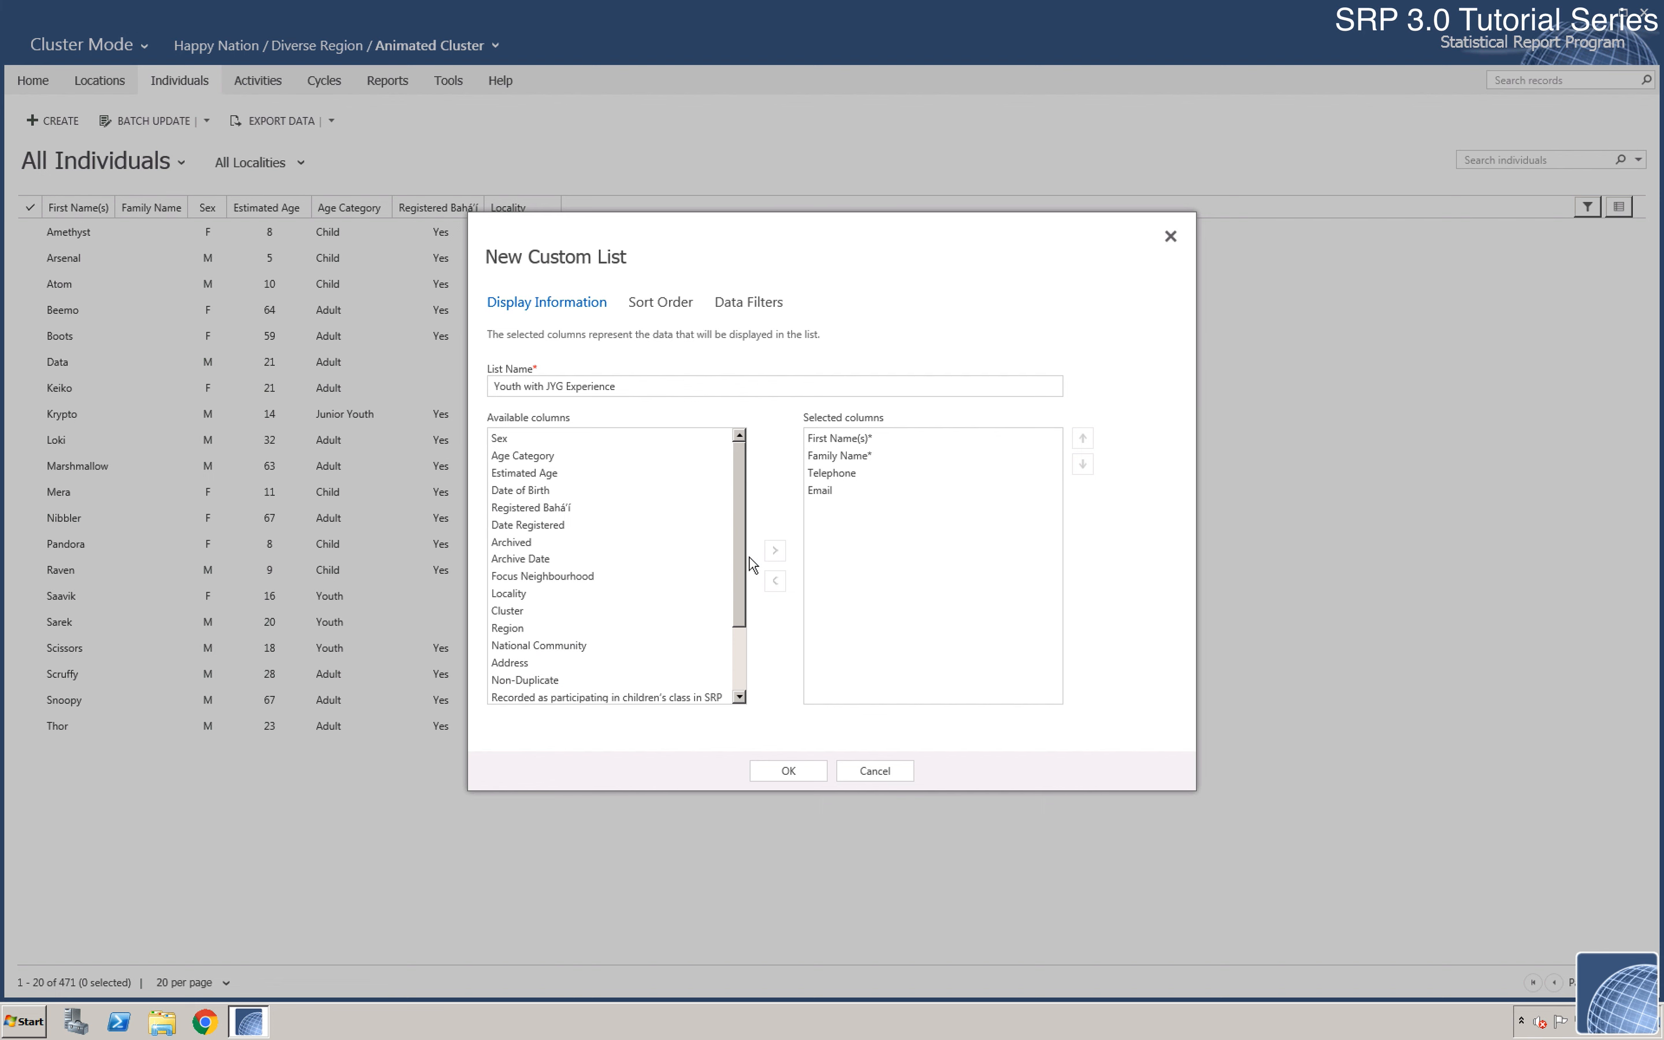
{"action": "left_click", "coordinate": [569, 595]}
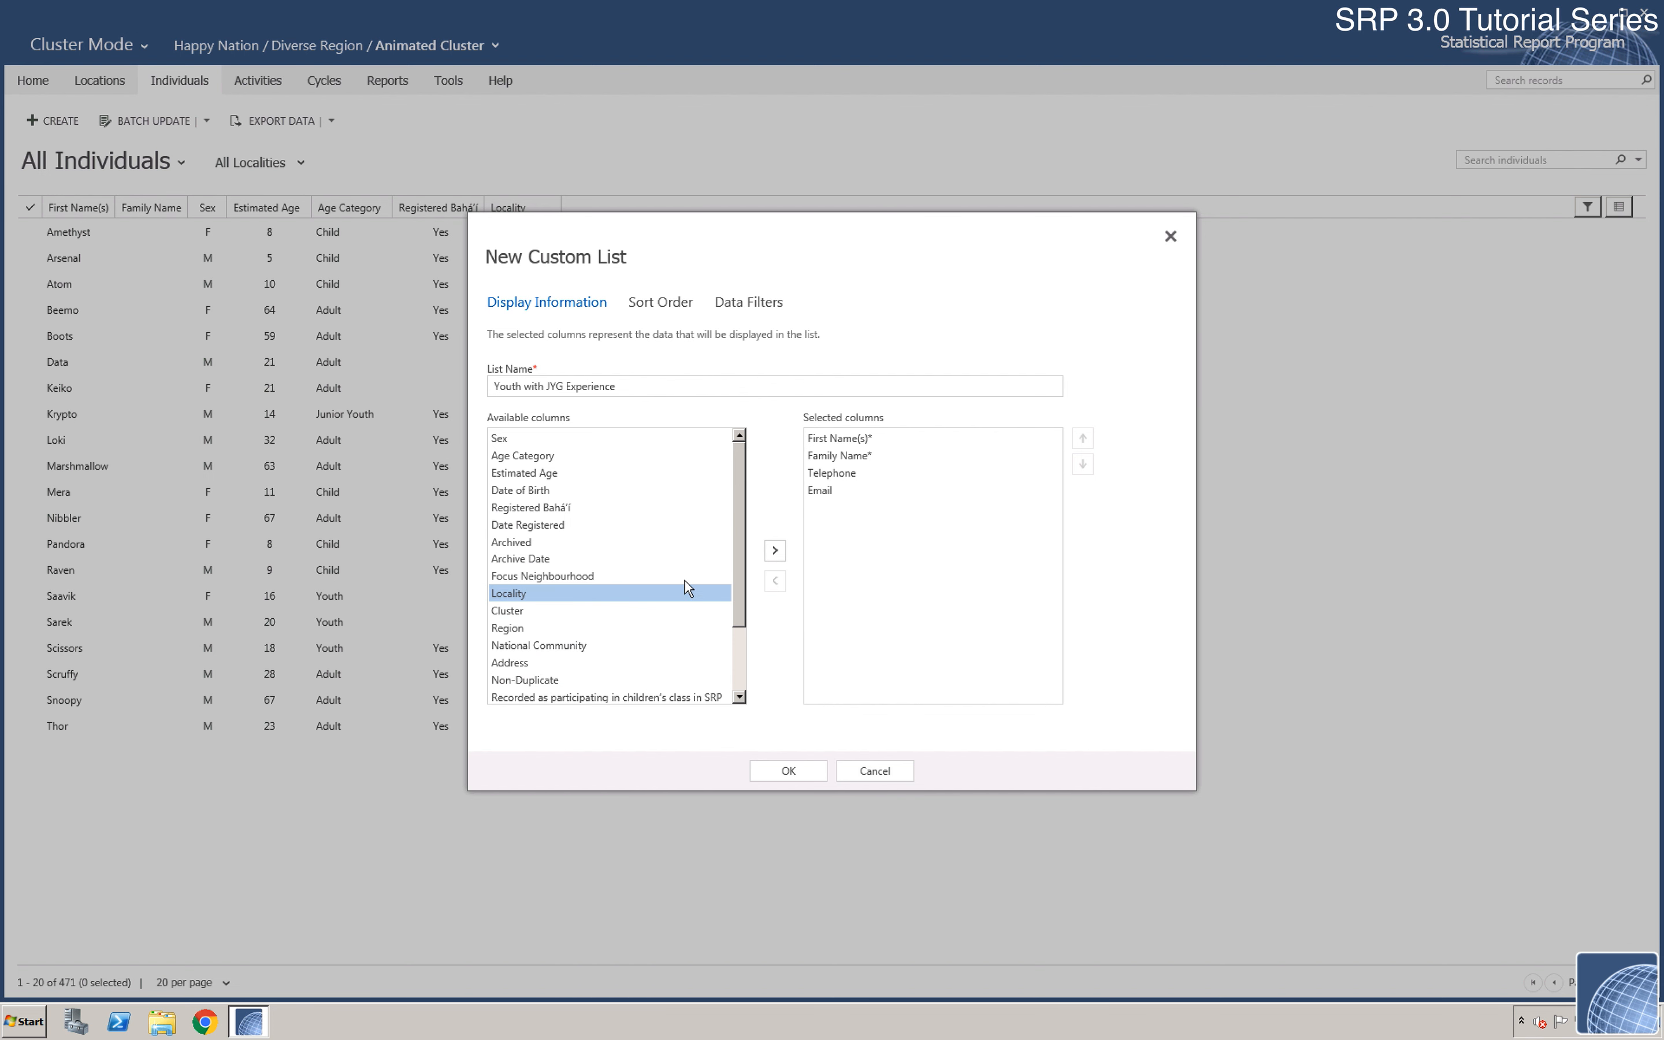
{"action": "left_click", "coordinate": [775, 551]}
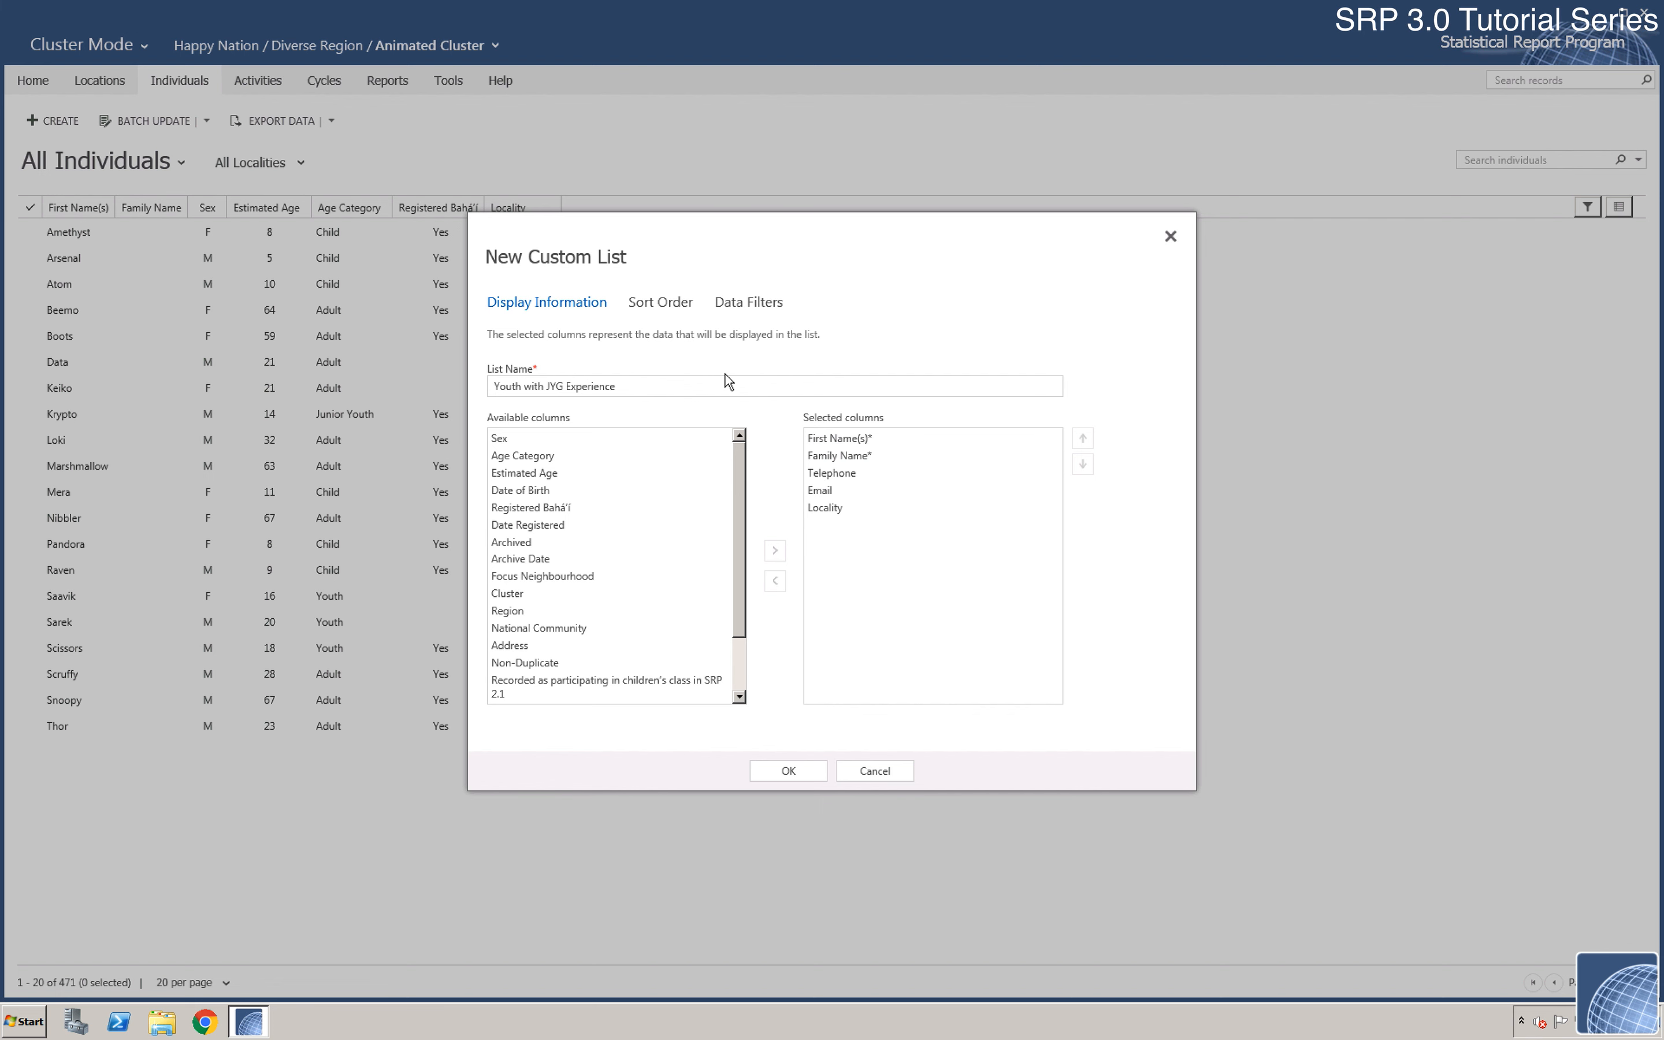
Step: Set the custom list's first sort level to Family Name and add a second ascending level, also on Family Name
{"action": "left_click", "coordinate": [661, 305]}
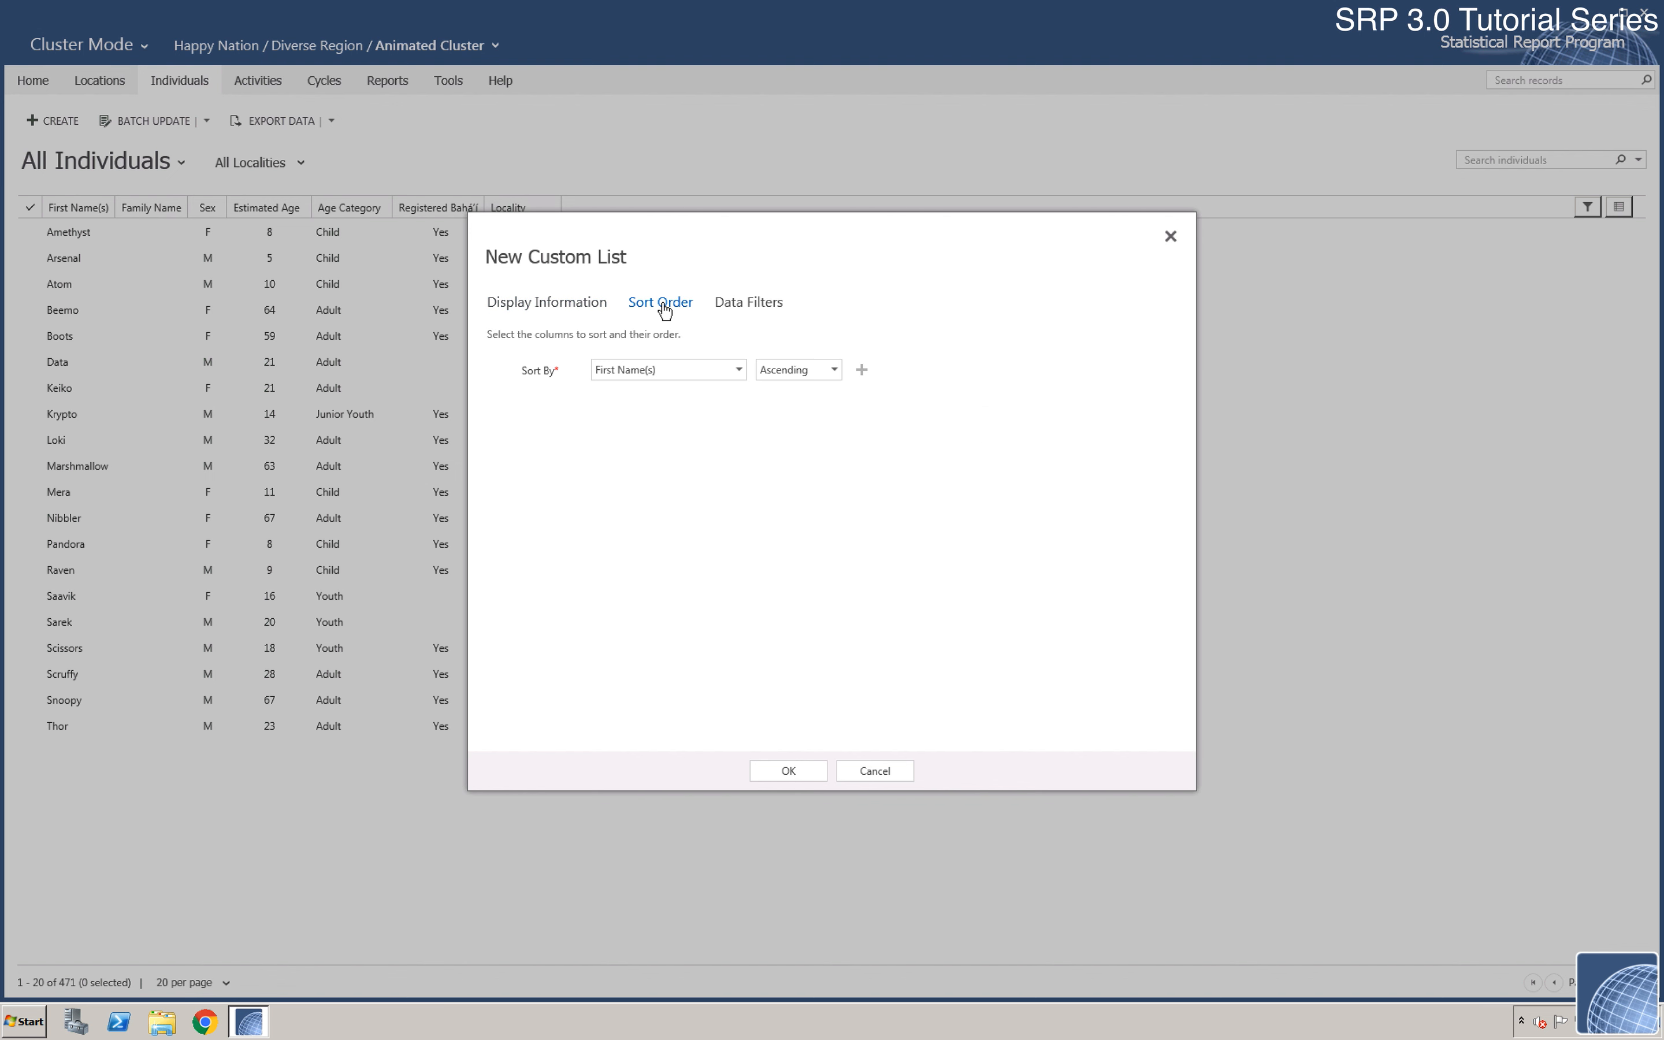
{"action": "left_click", "coordinate": [739, 372]}
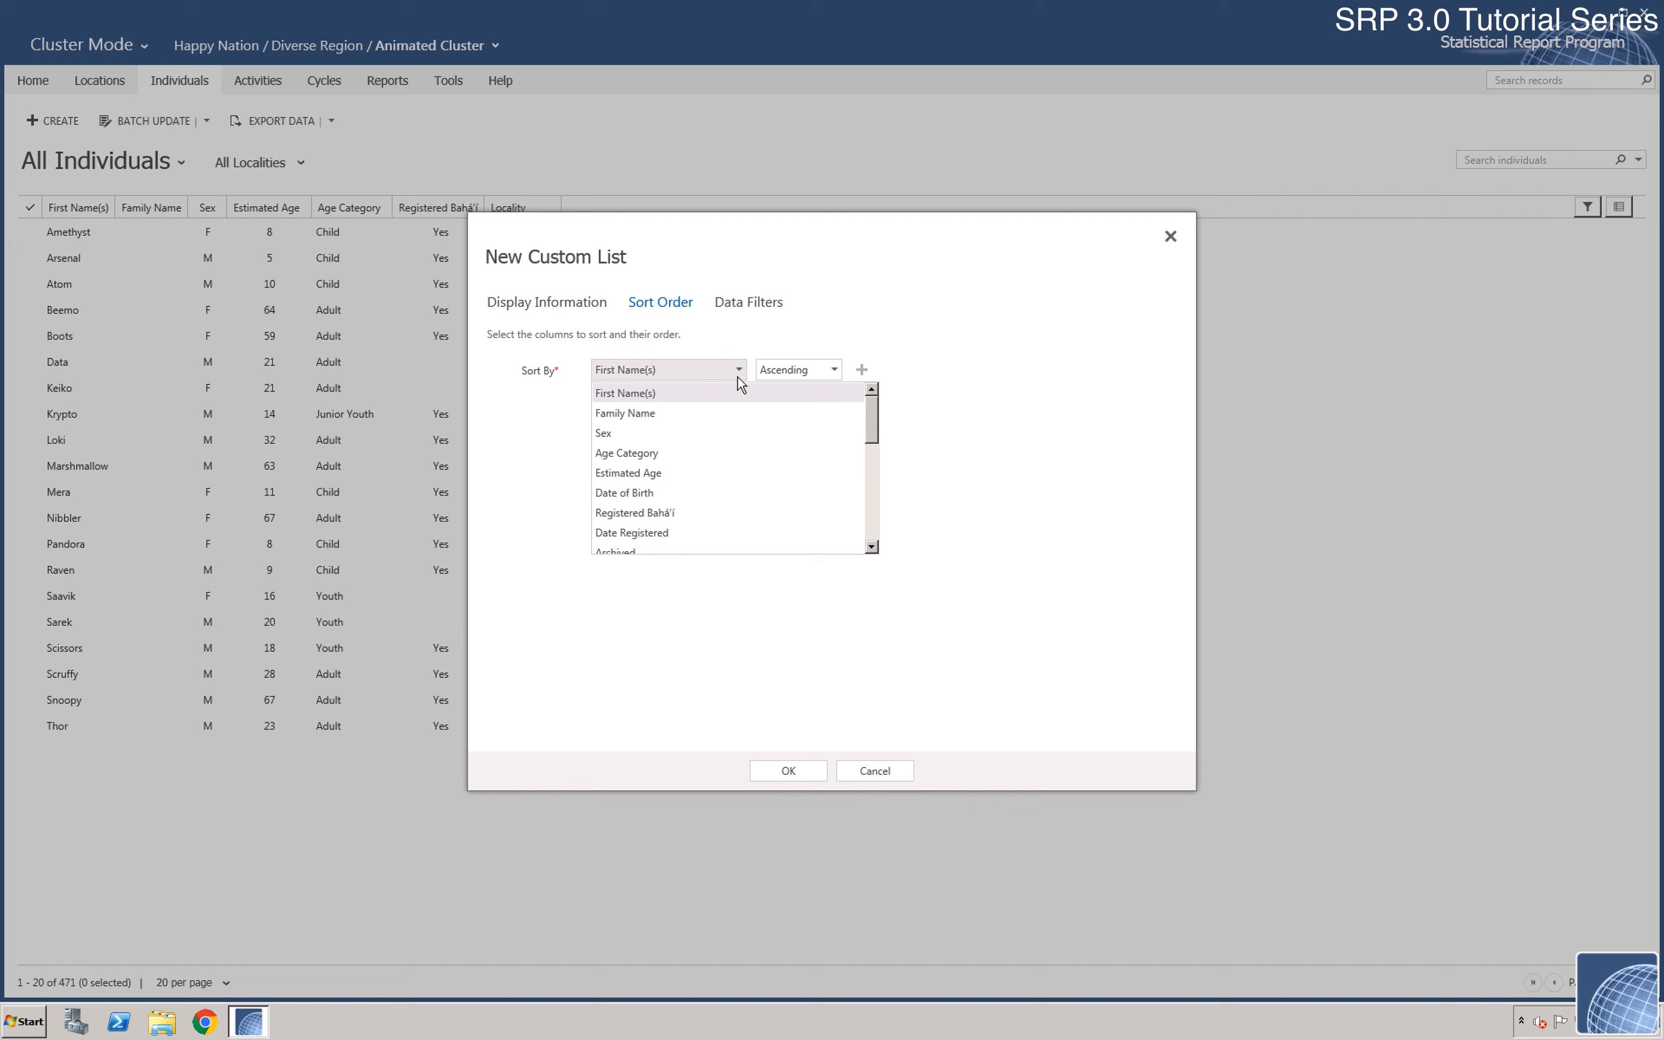
{"action": "left_click", "coordinate": [721, 416]}
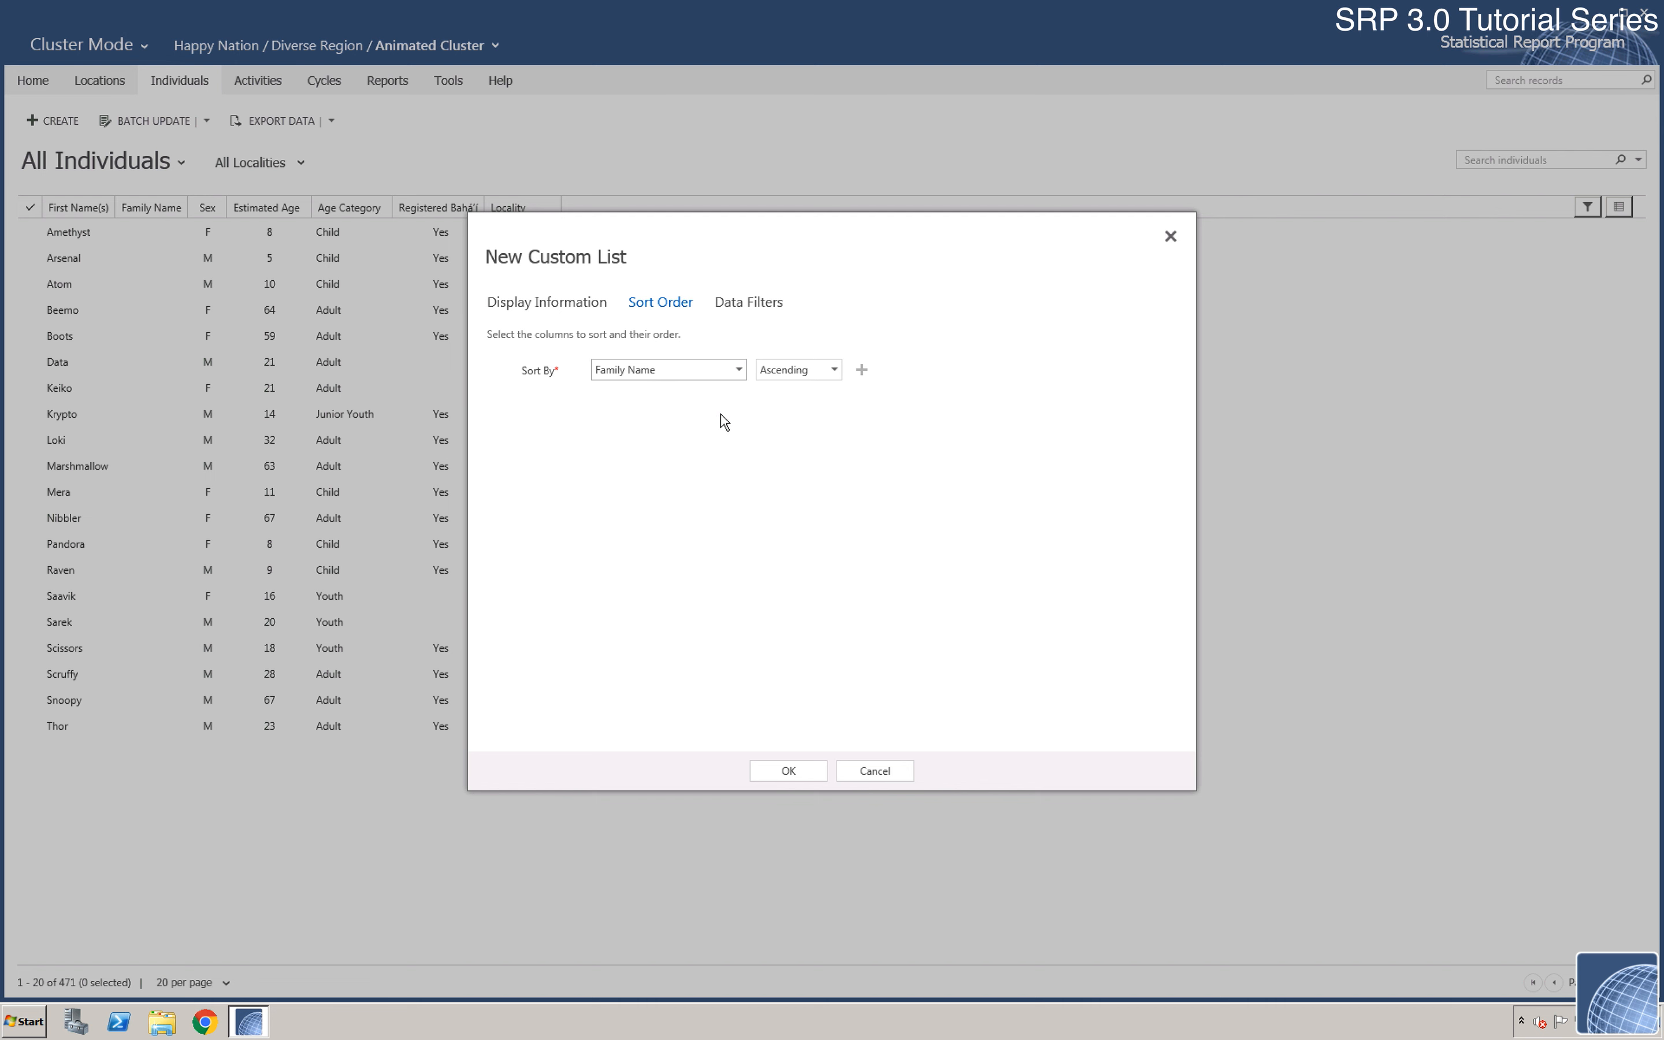
{"action": "left_click", "coordinate": [862, 370]}
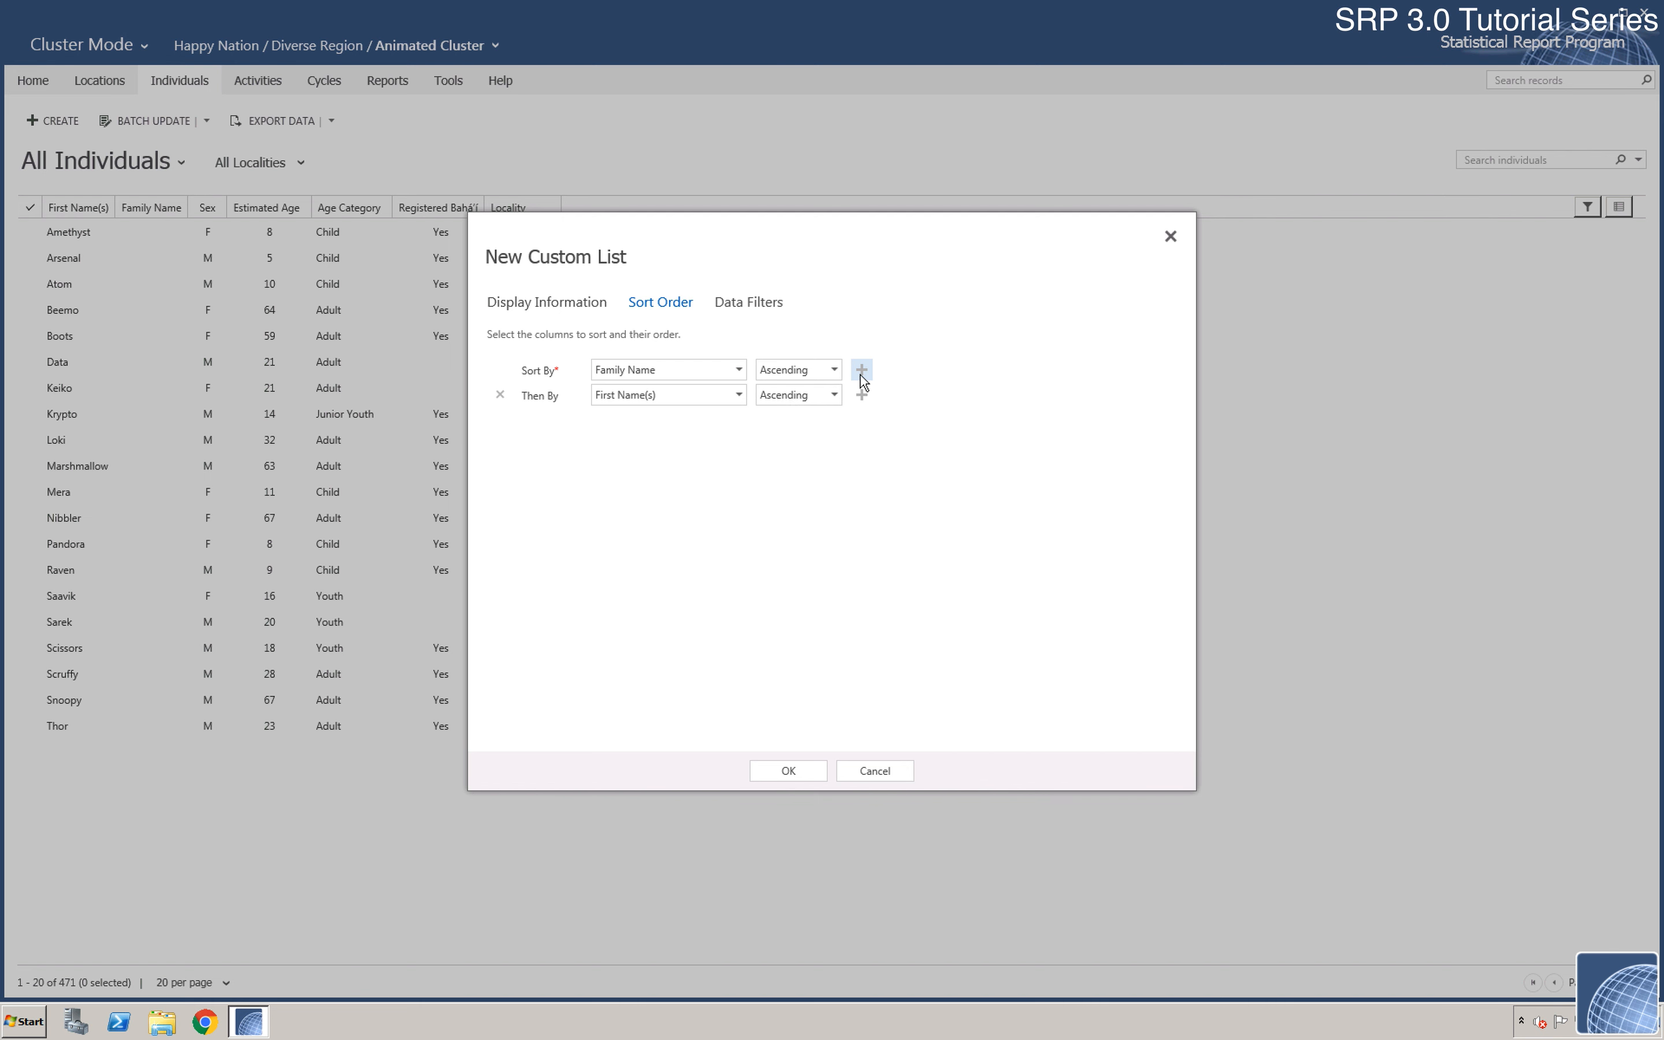
{"action": "left_click", "coordinate": [740, 395]}
{"action": "left_click", "coordinate": [714, 440]}
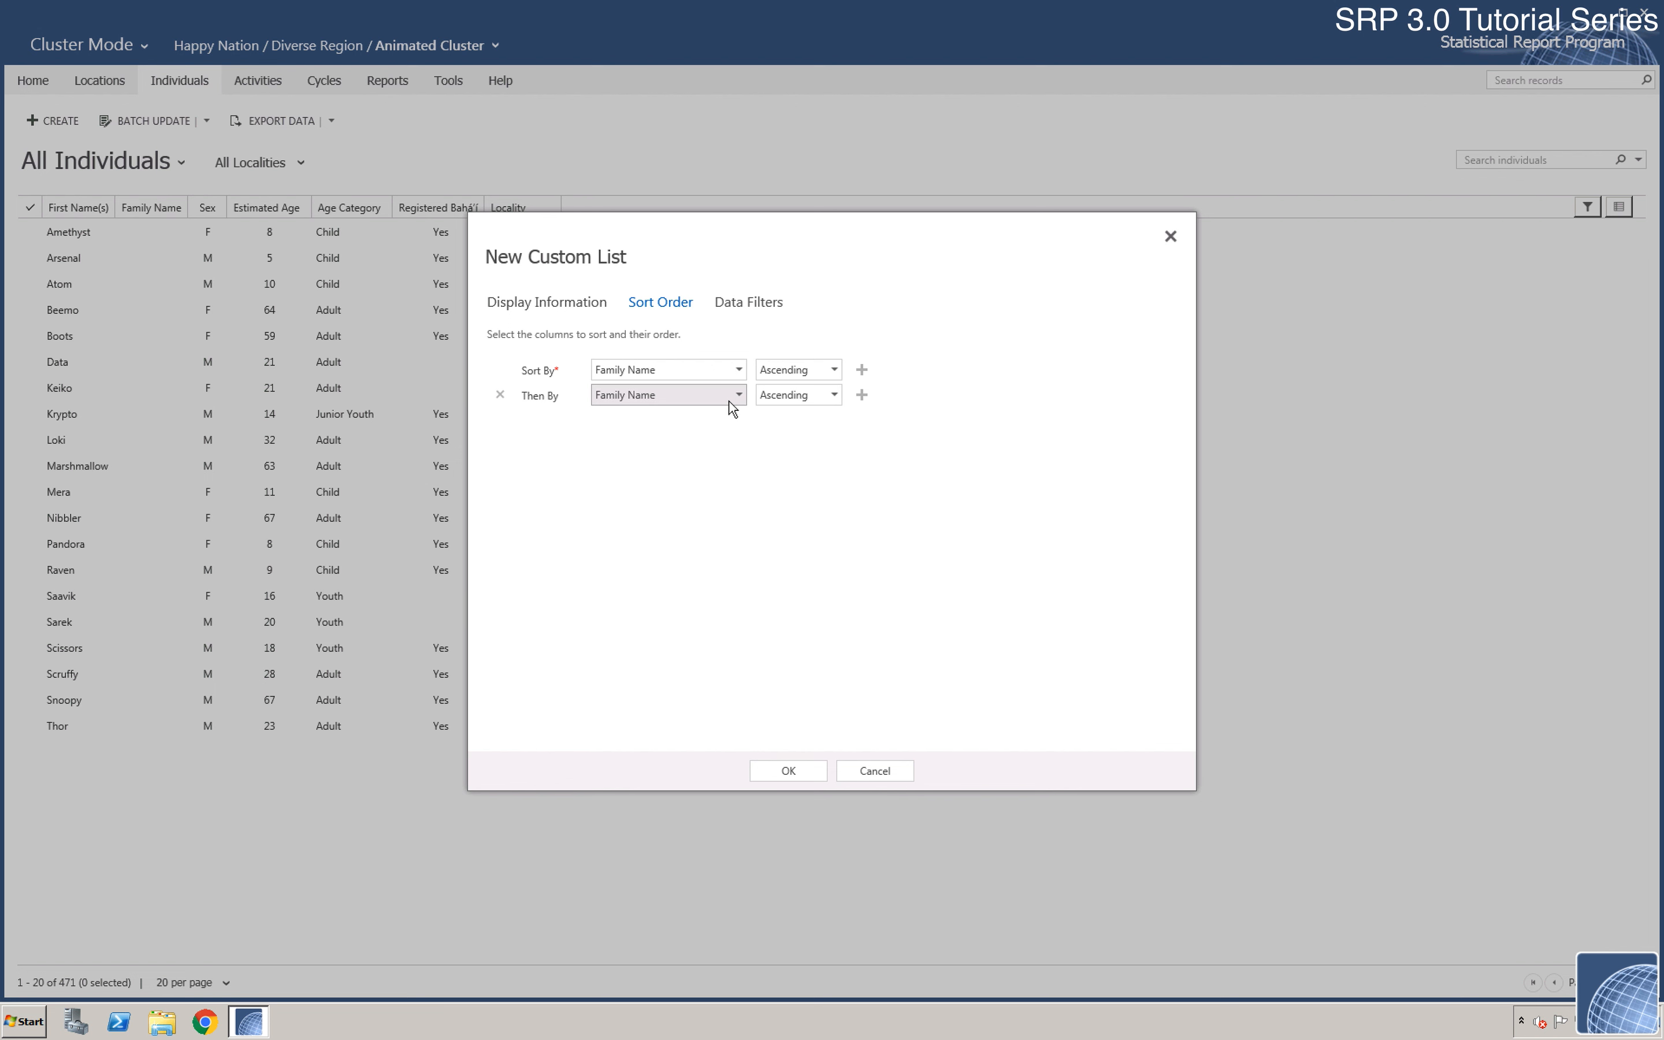
Step: Sort by Locality, then Family Name, then First Name(s), all ascending, and go to the list's data filters
{"action": "left_click", "coordinate": [739, 372]}
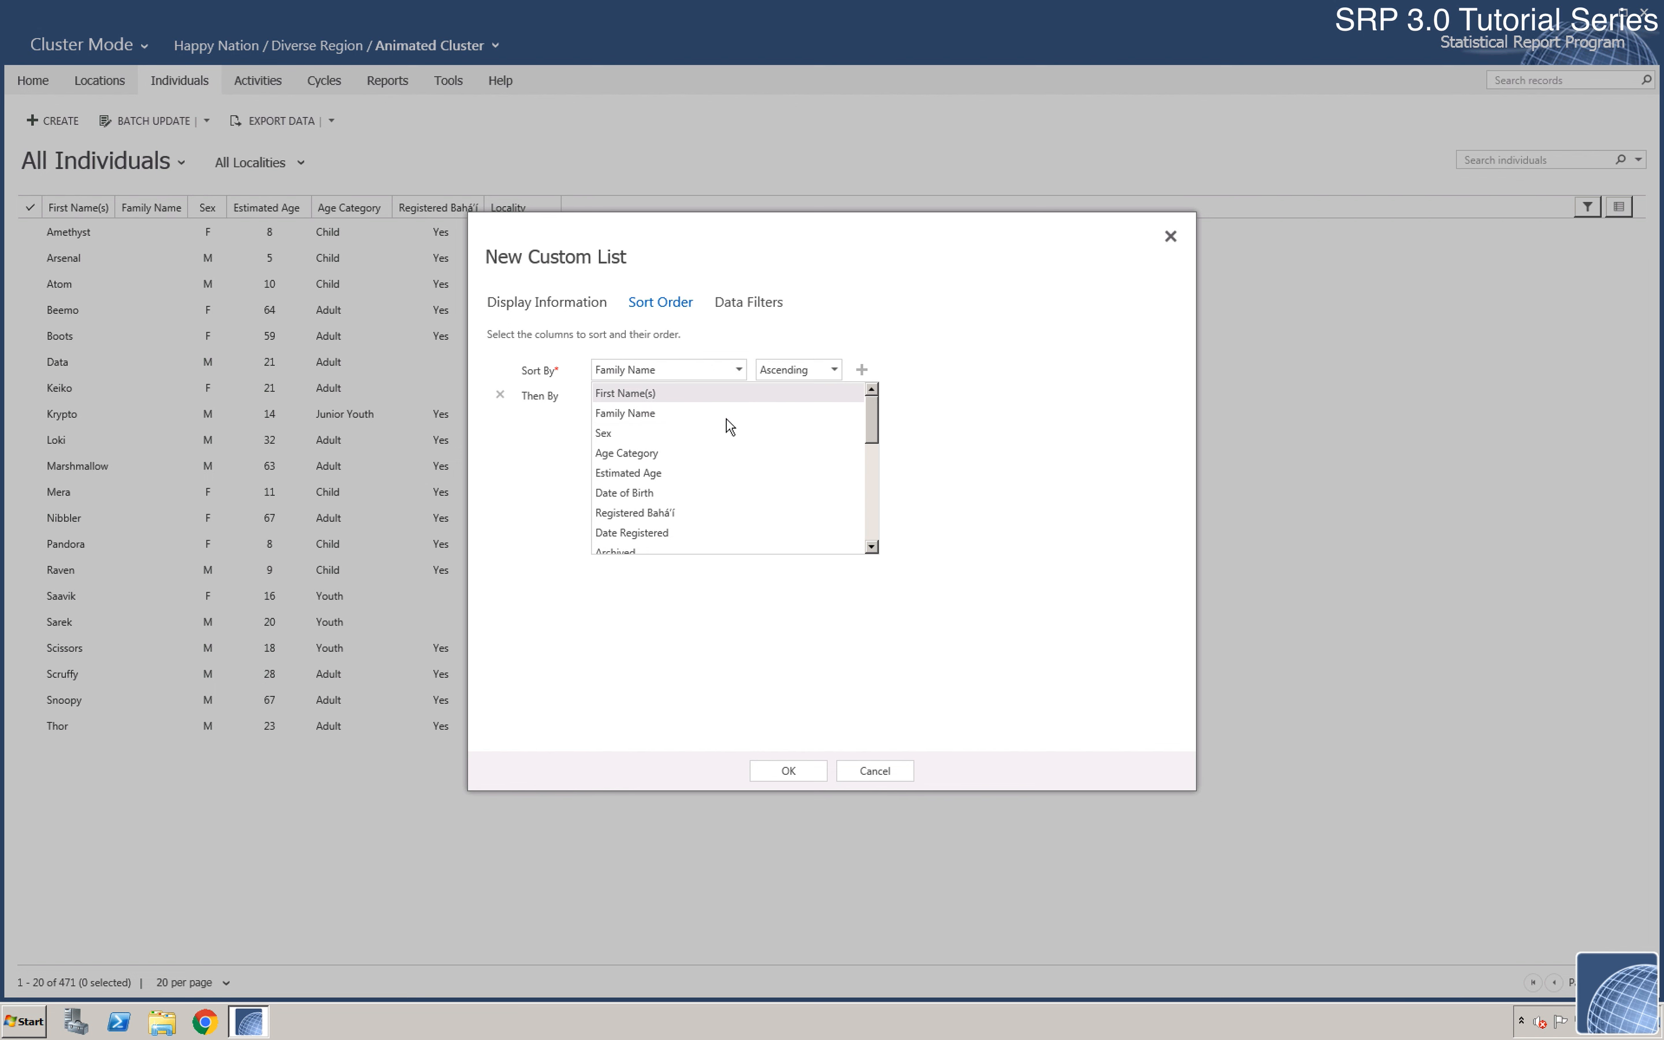
{"action": "left_click", "coordinate": [873, 506]}
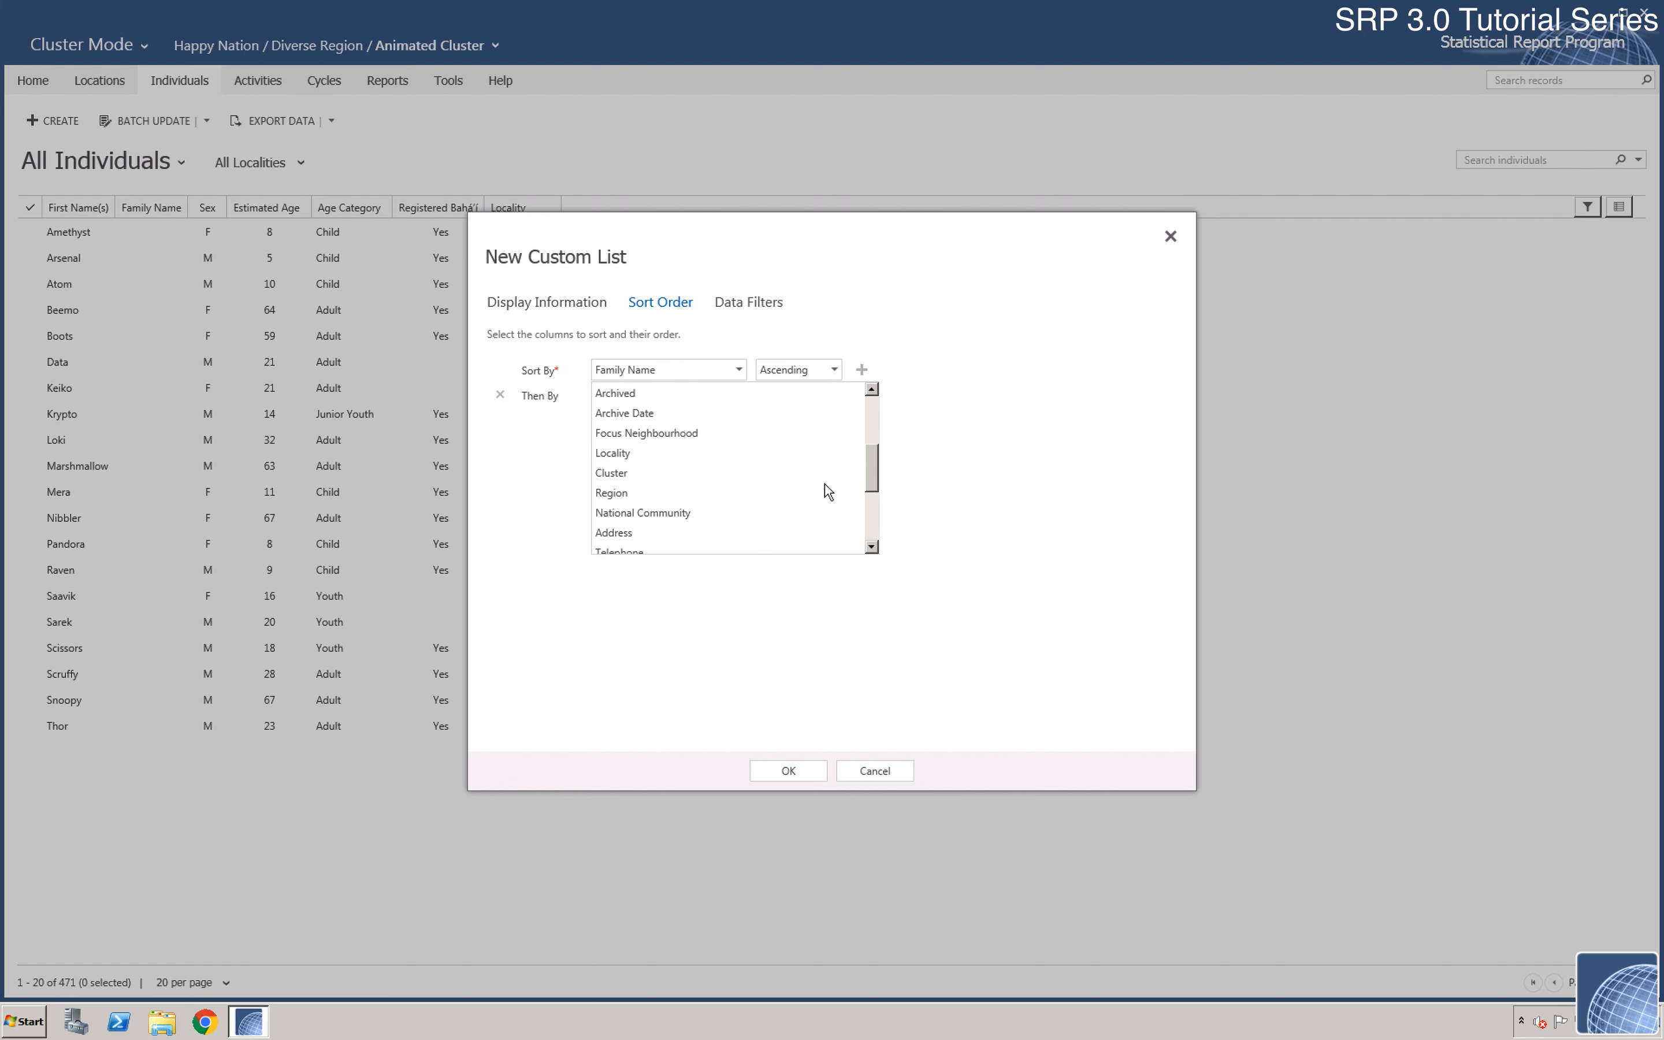
{"action": "left_click", "coordinate": [731, 457]}
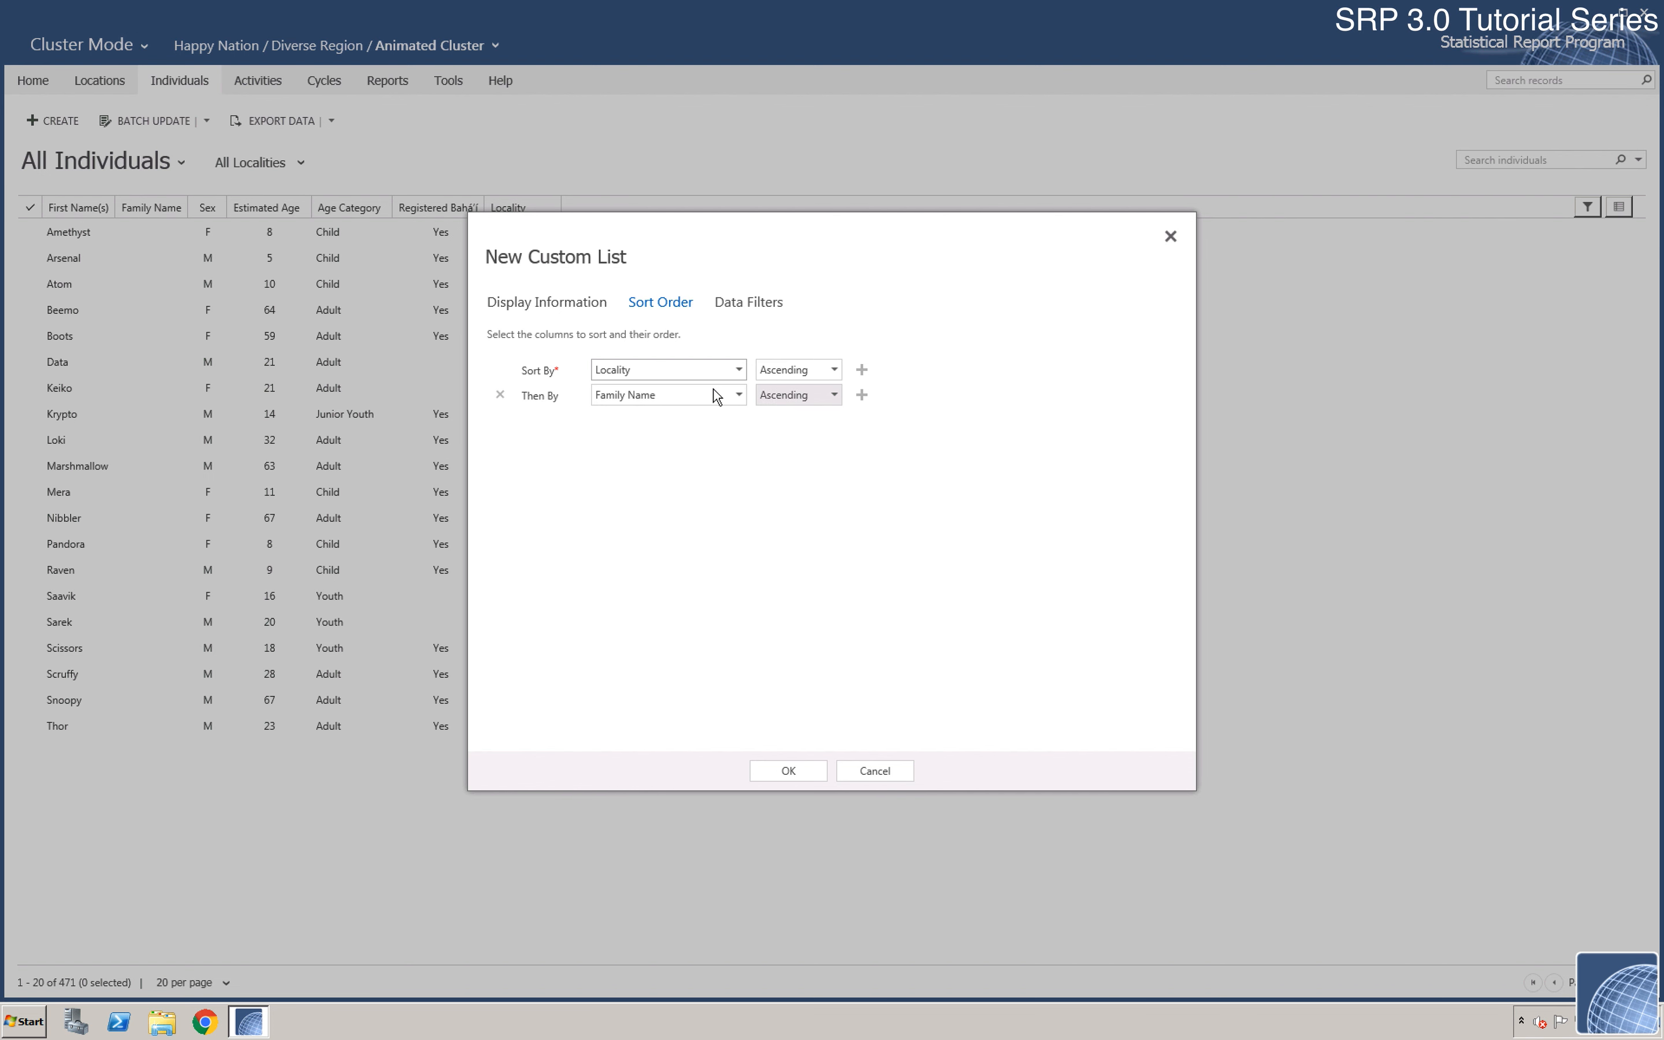
{"action": "left_click", "coordinate": [744, 397]}
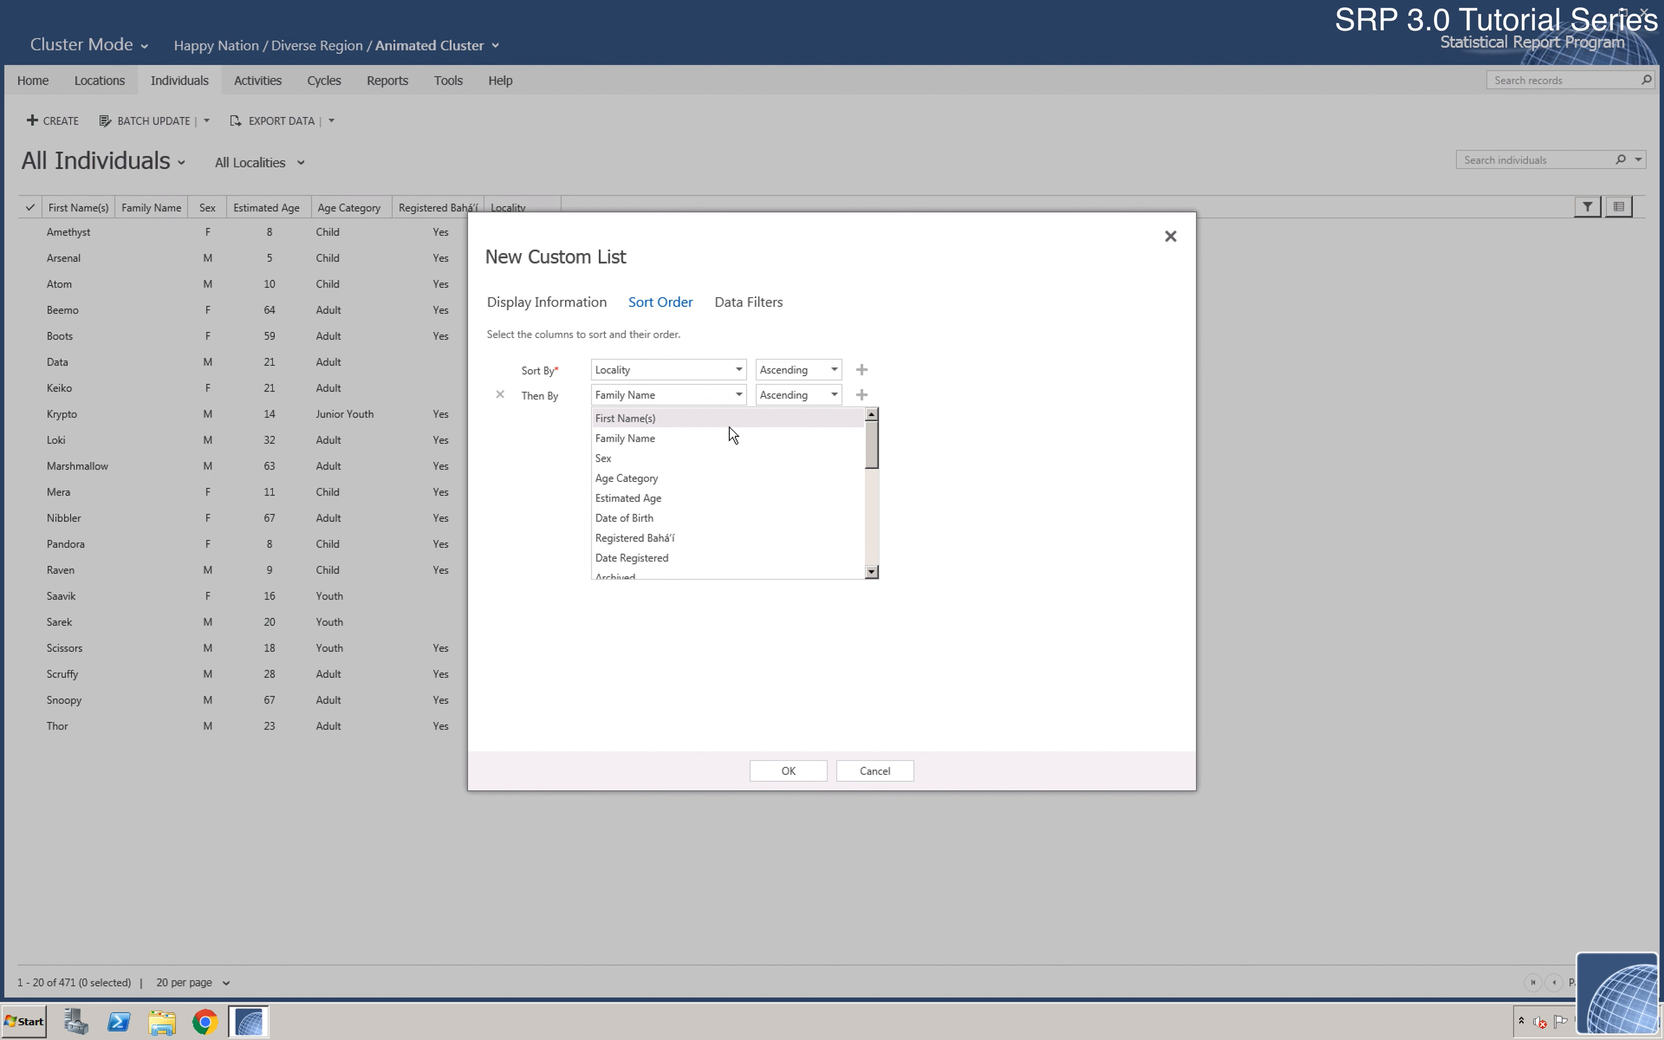
{"action": "left_click", "coordinate": [731, 446]}
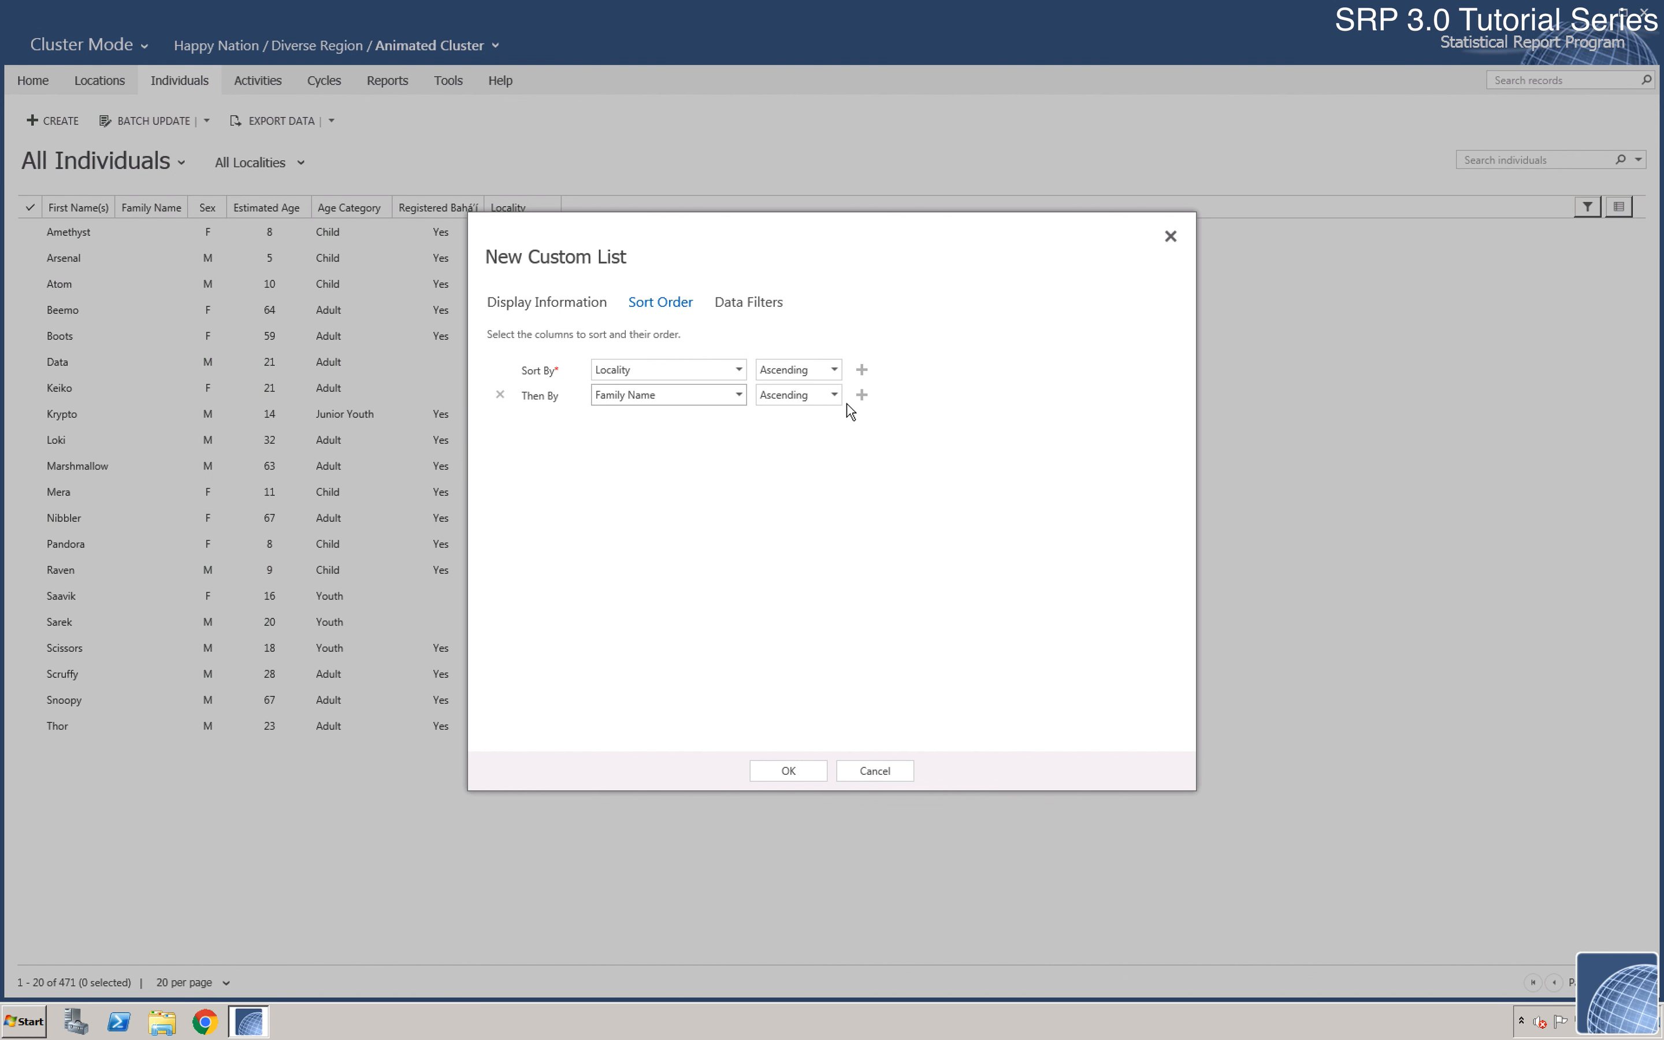
{"action": "left_click", "coordinate": [862, 395]}
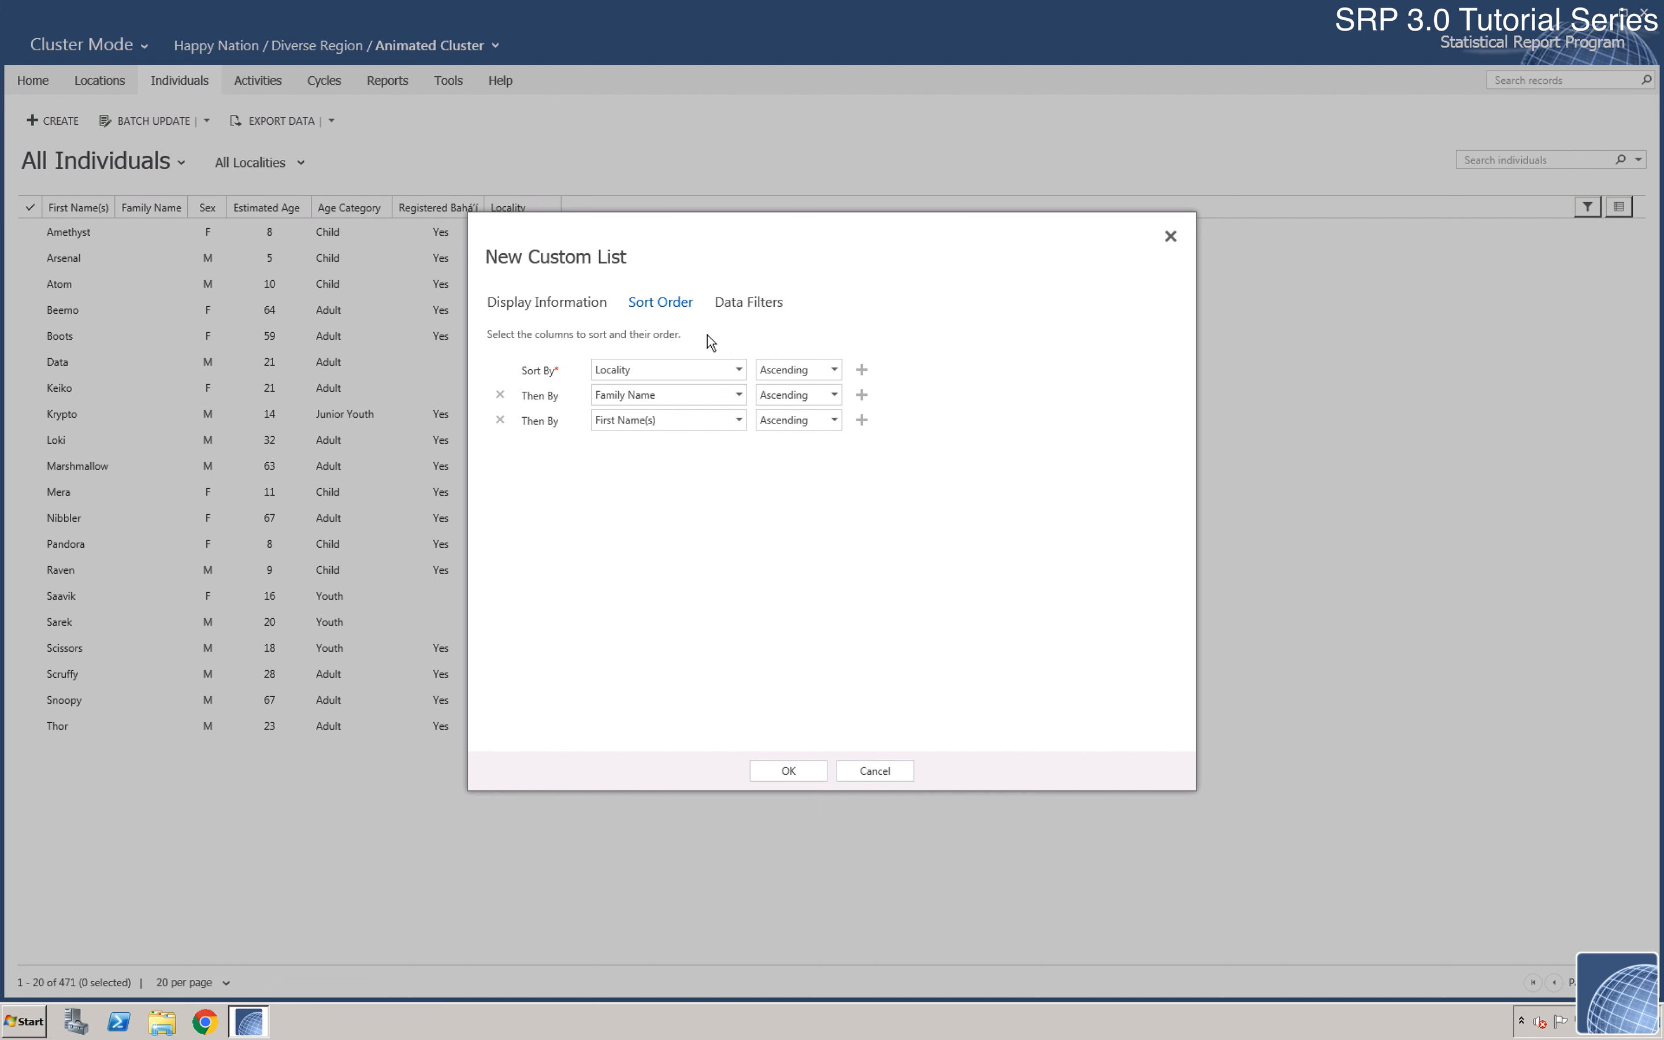
{"action": "left_click", "coordinate": [761, 311]}
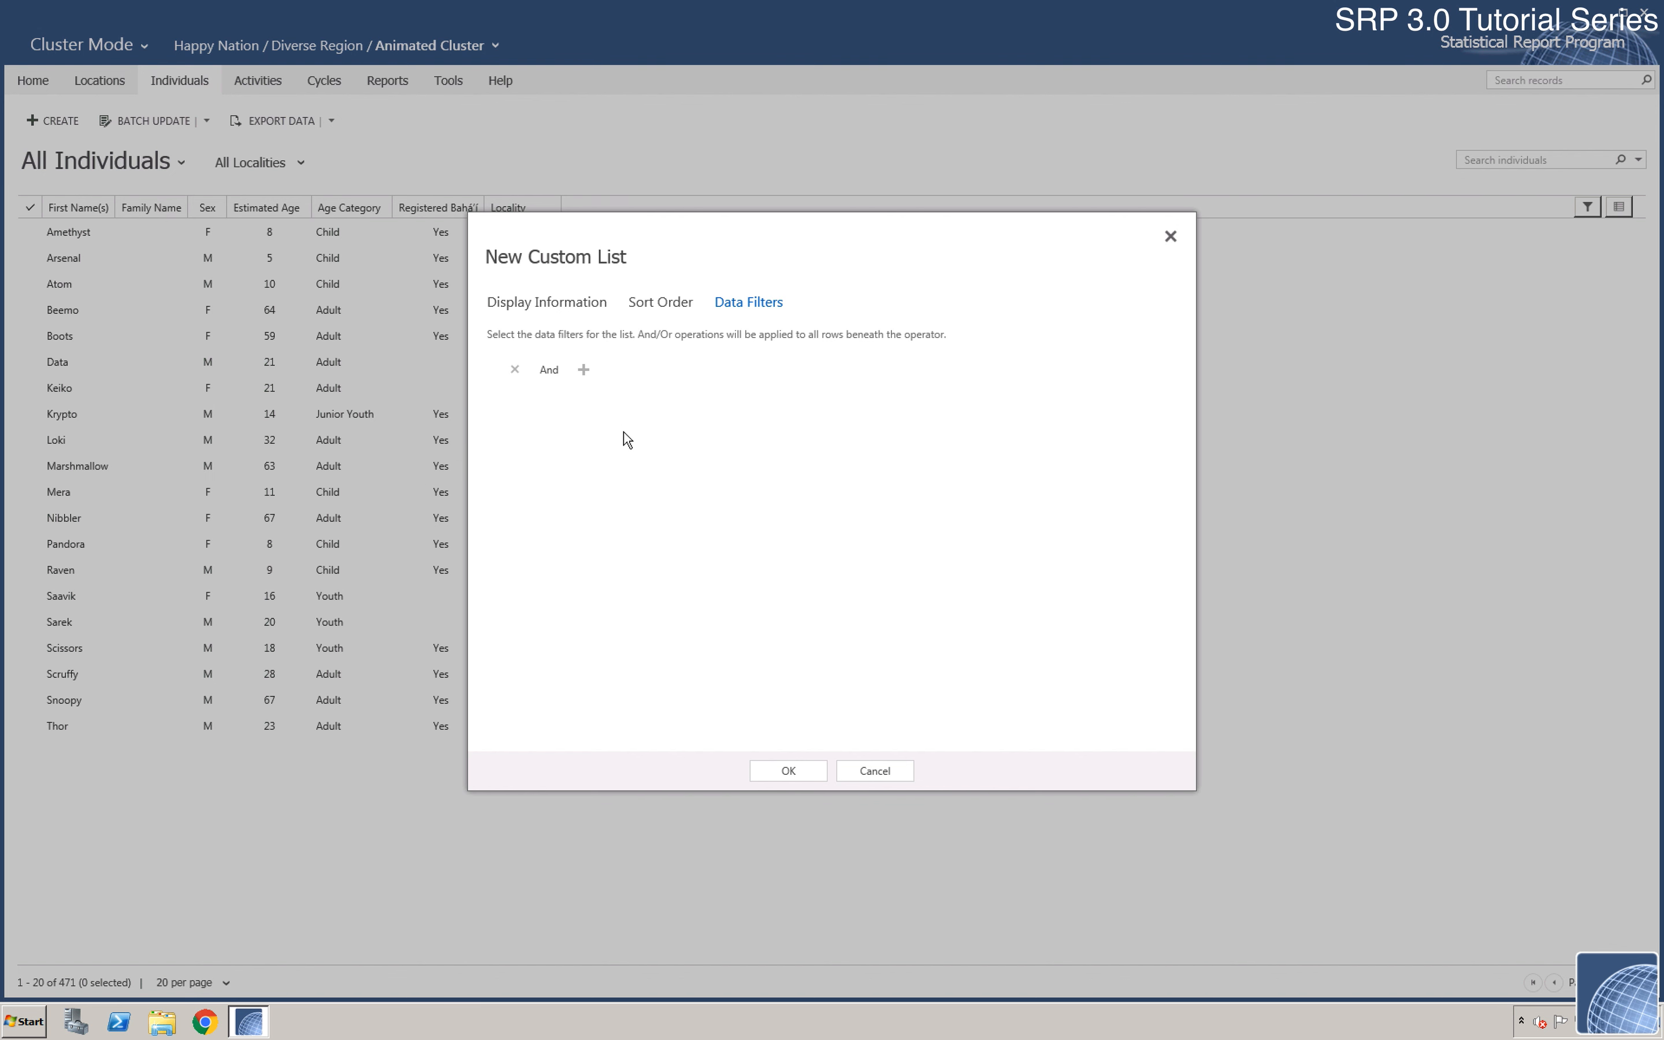
Step: Add a data filter requiring Age Category to be equal to Youth
{"action": "left_click", "coordinate": [583, 371]}
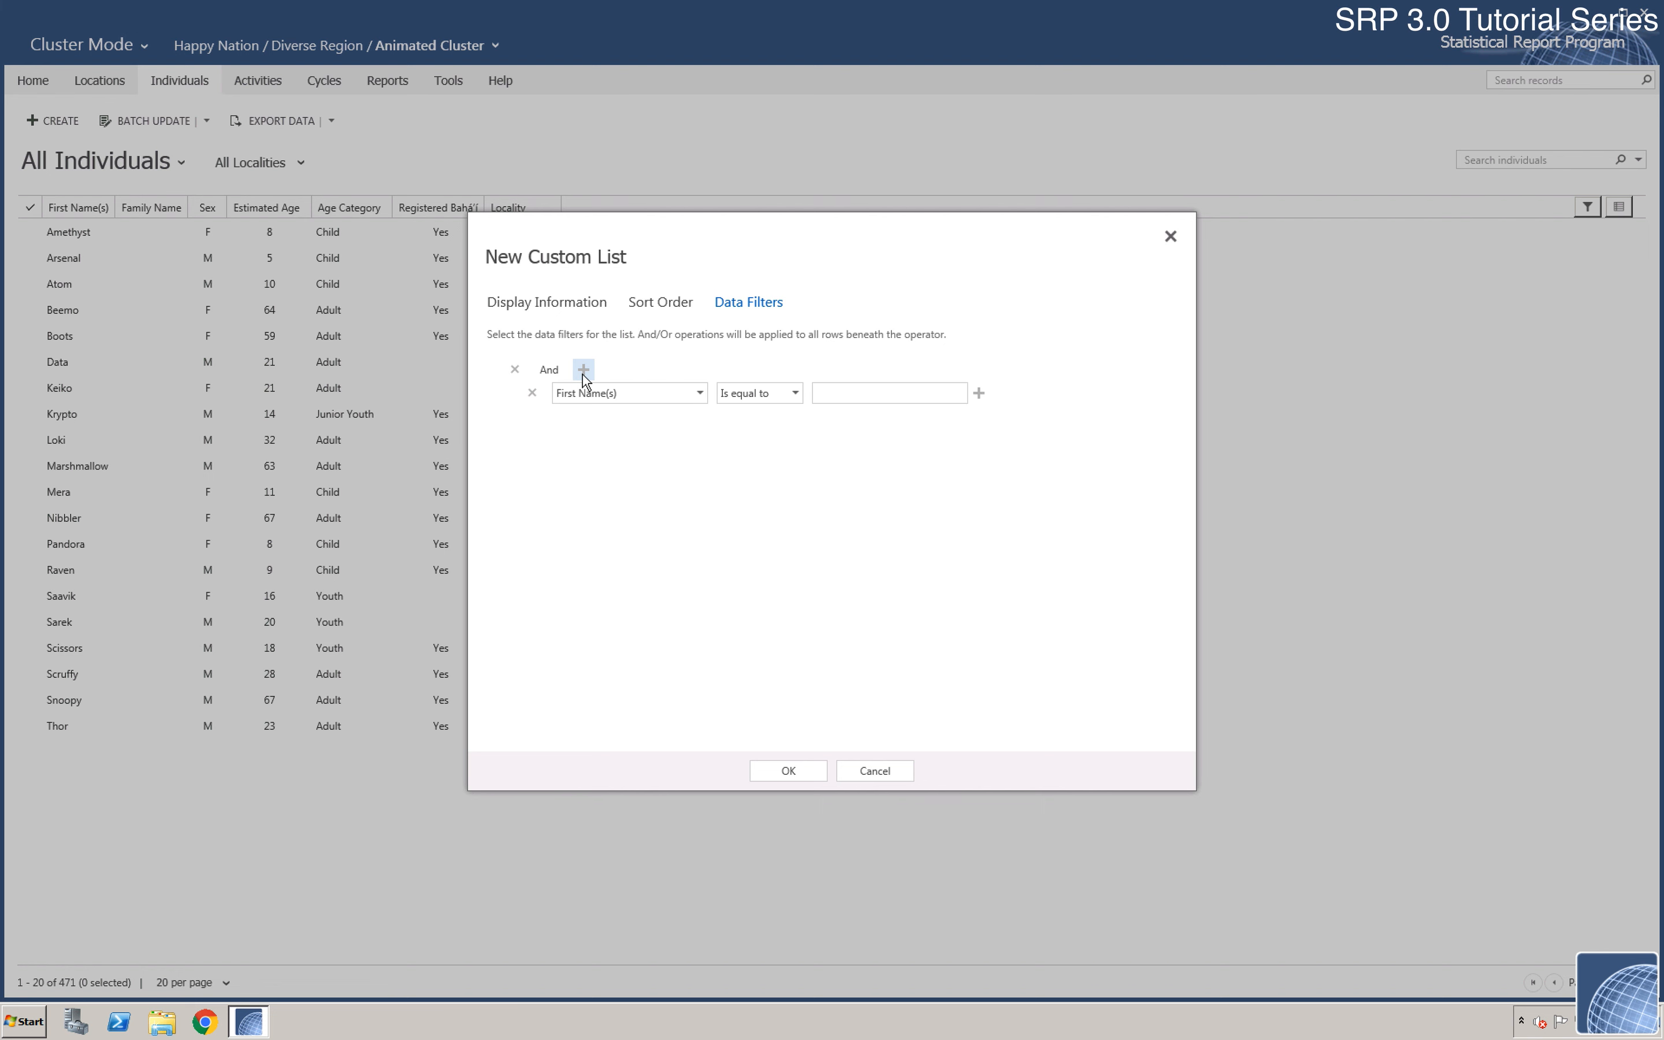
{"action": "left_click", "coordinate": [702, 396]}
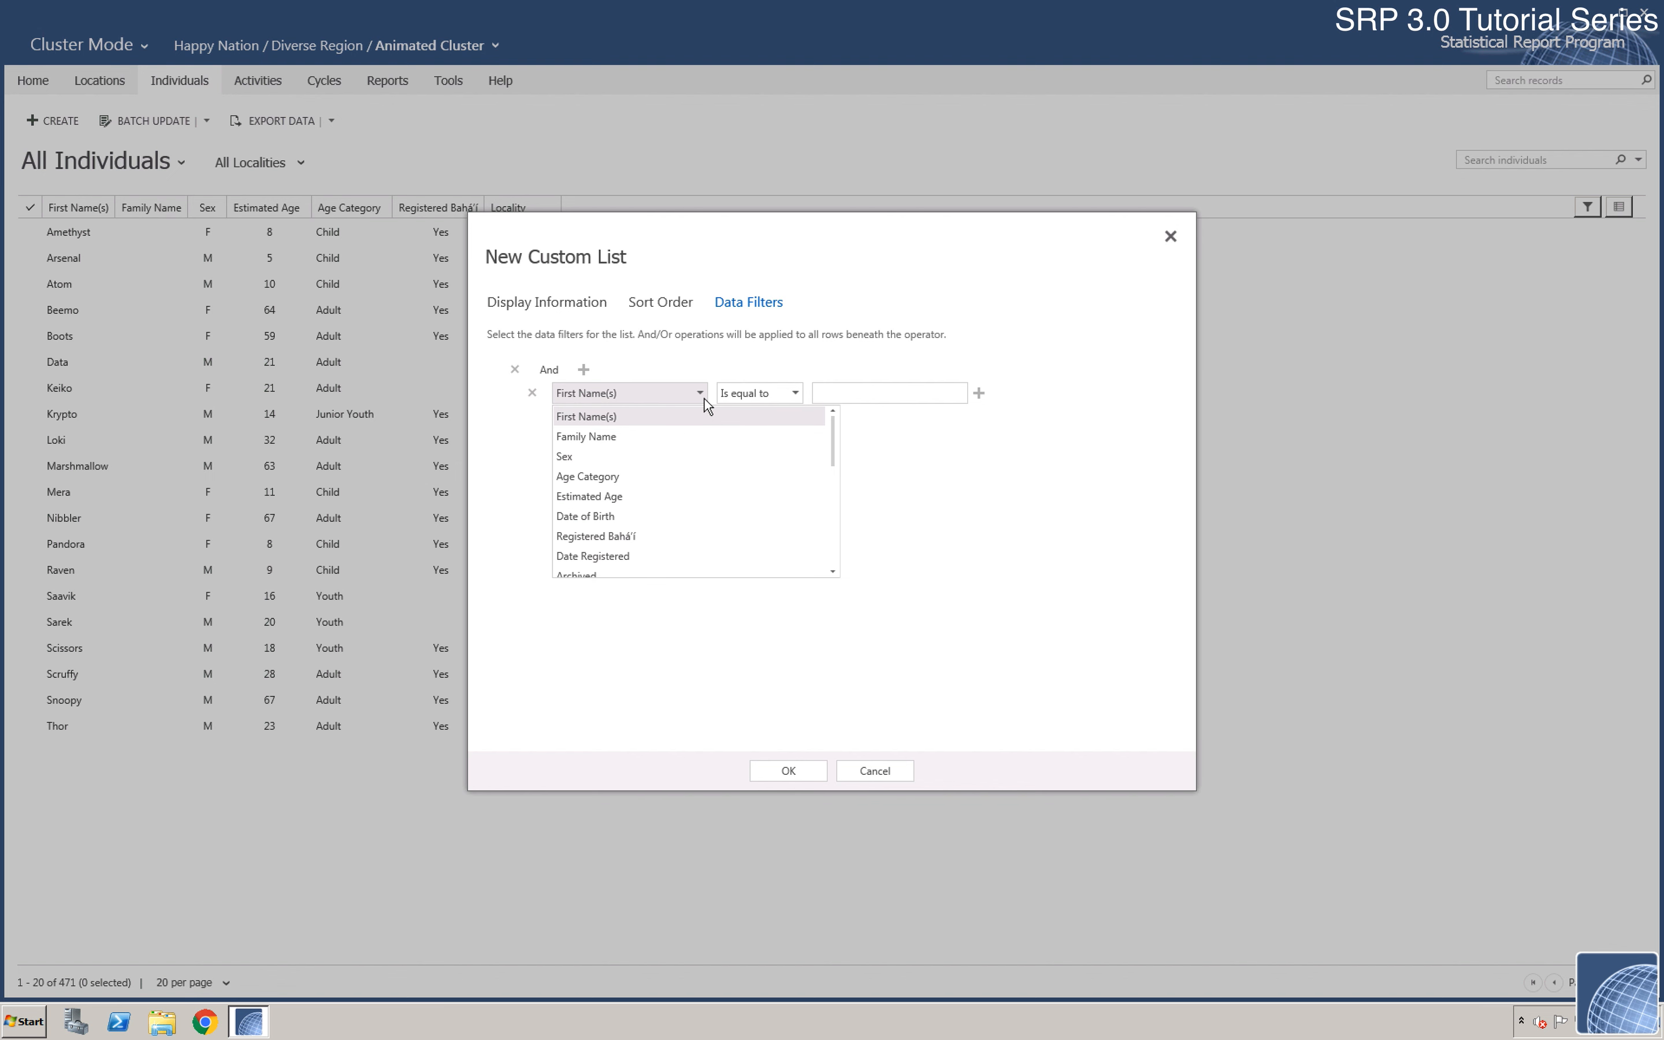
{"action": "left_click", "coordinate": [658, 482]}
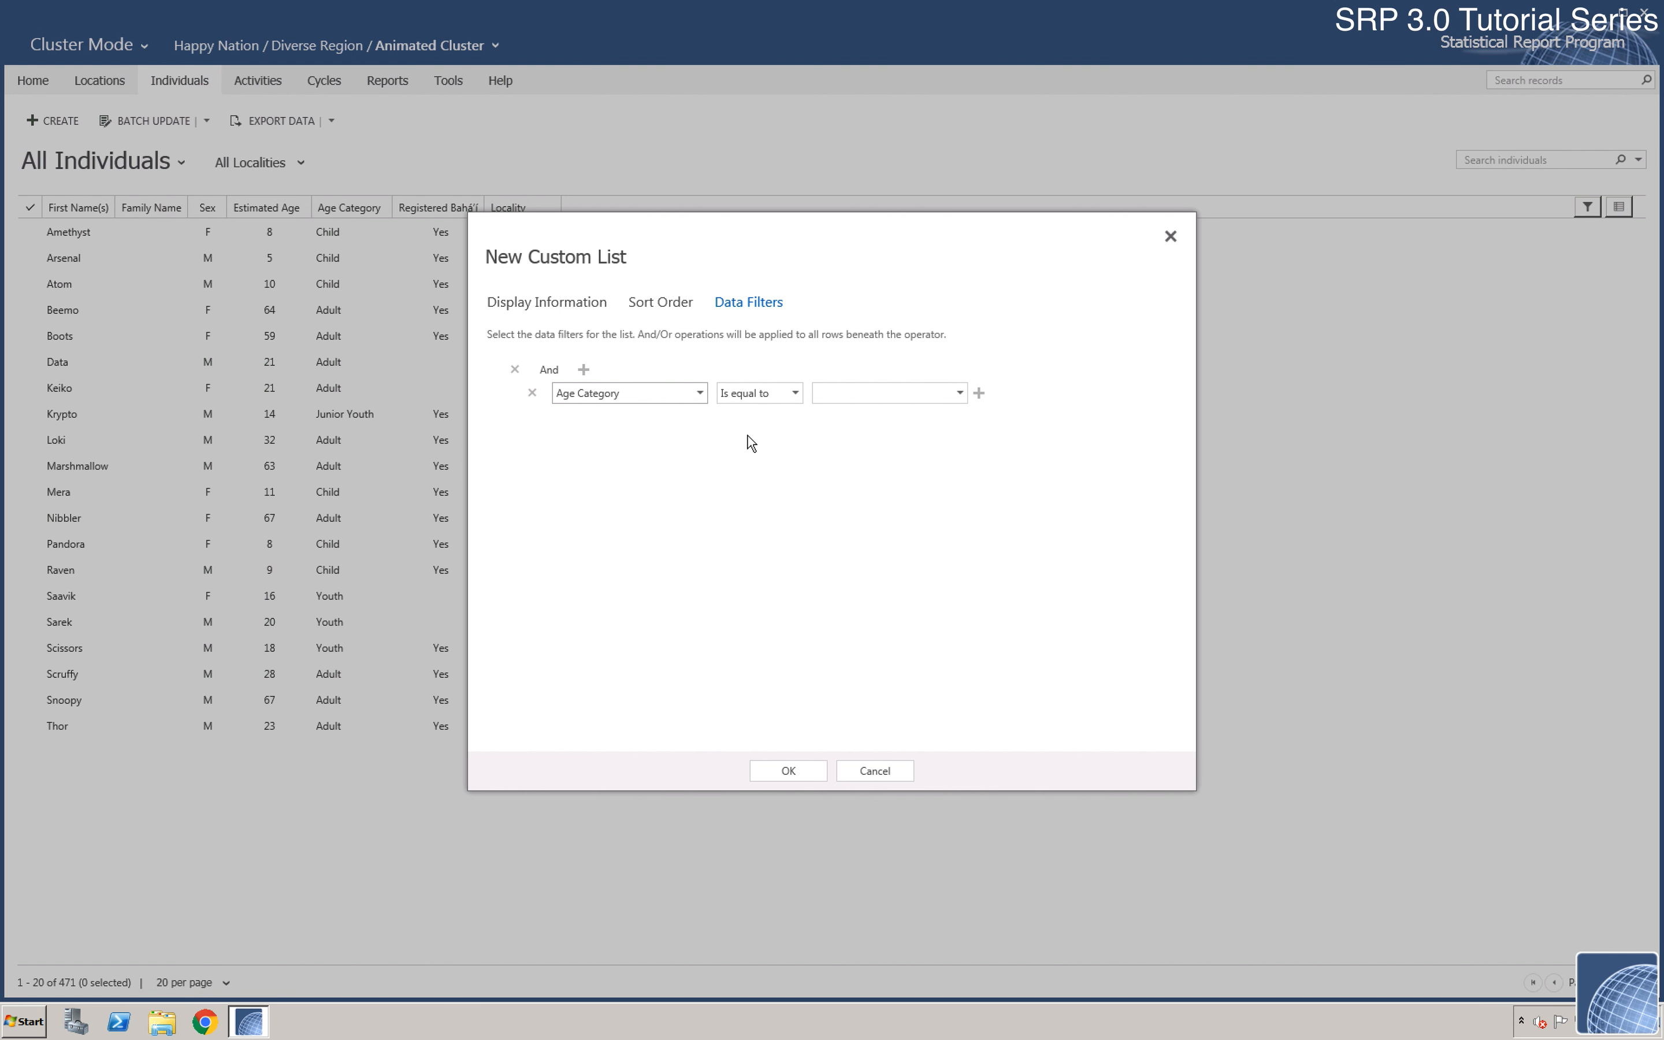
{"action": "left_click", "coordinate": [861, 405]}
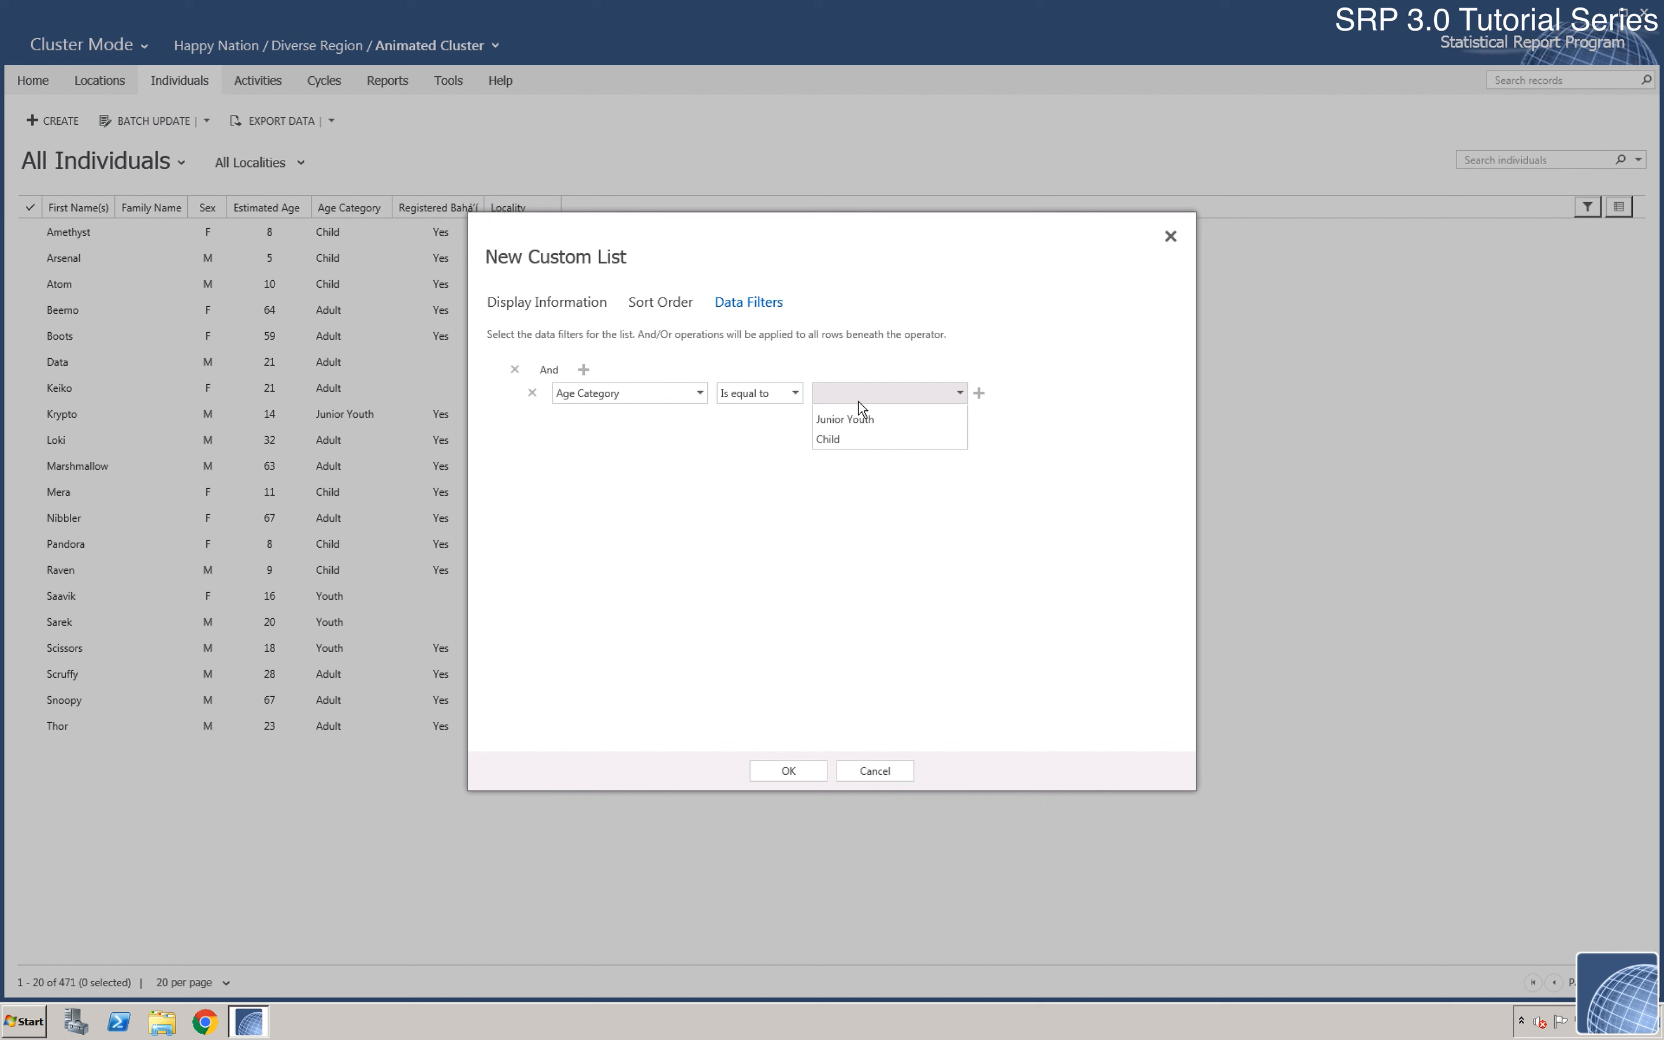
{"action": "left_click", "coordinate": [860, 437]}
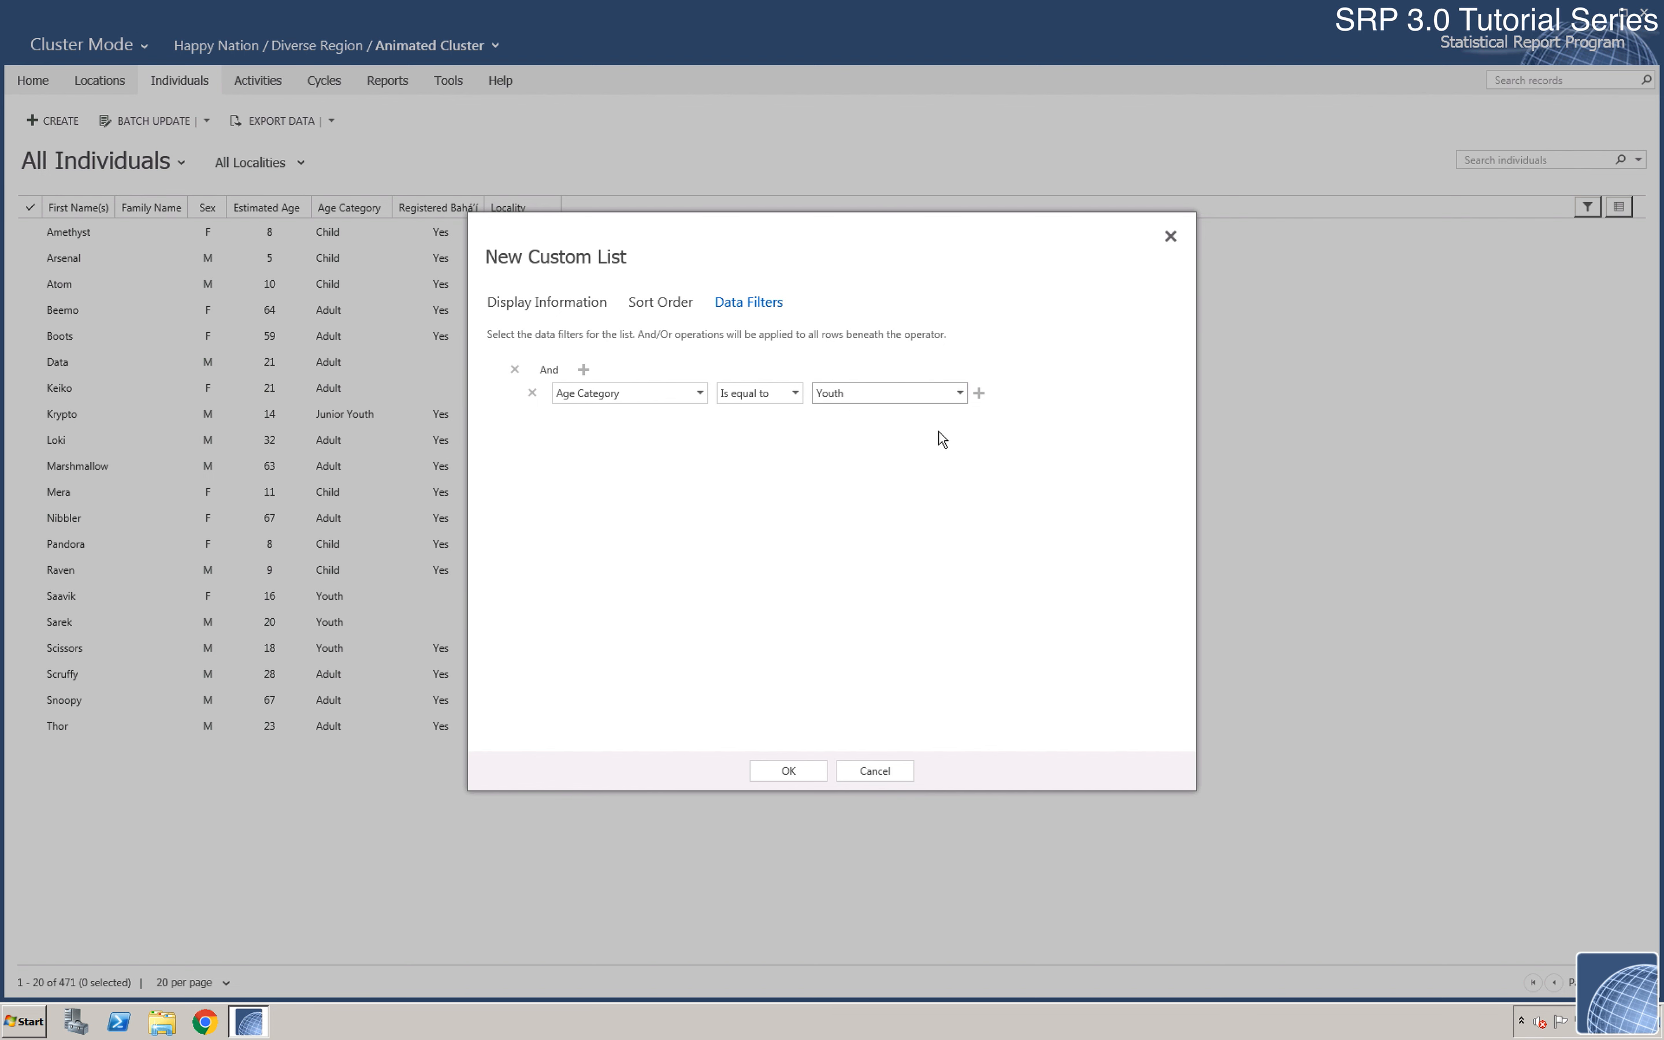
Step: Add a second condition beside the Youth filter, then remove it along with the whole nested And group
{"action": "left_click", "coordinate": [980, 396]}
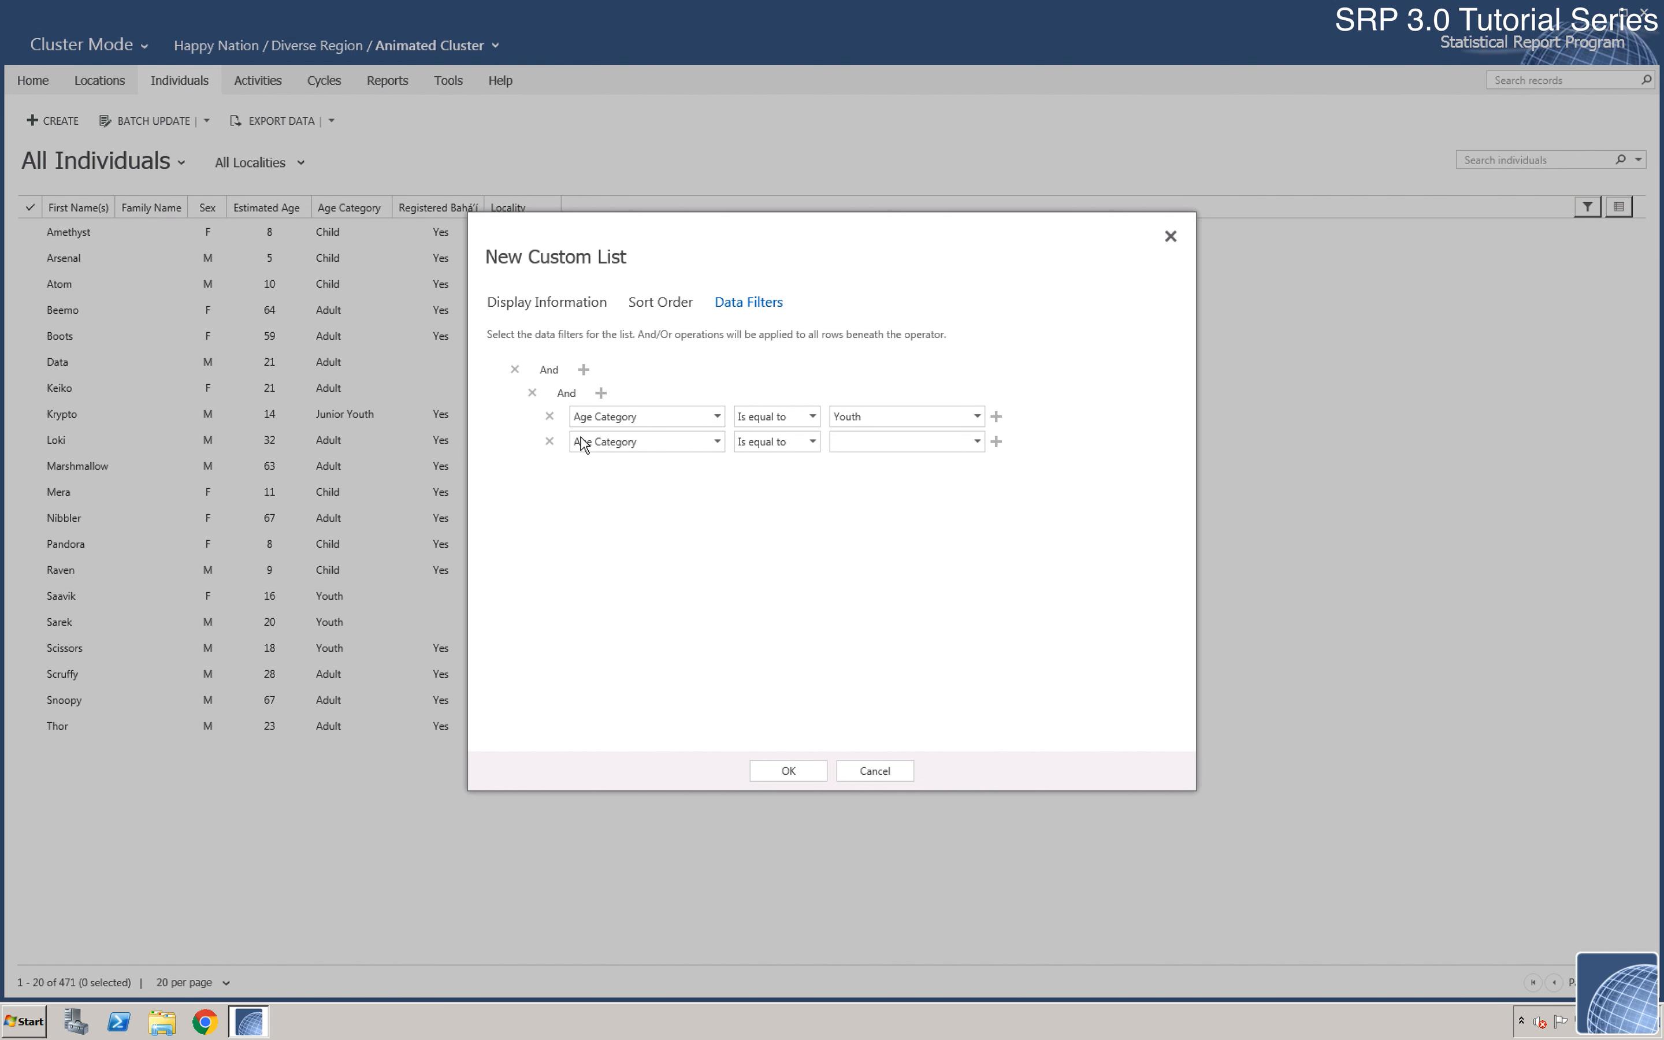
{"action": "left_click", "coordinate": [550, 441]}
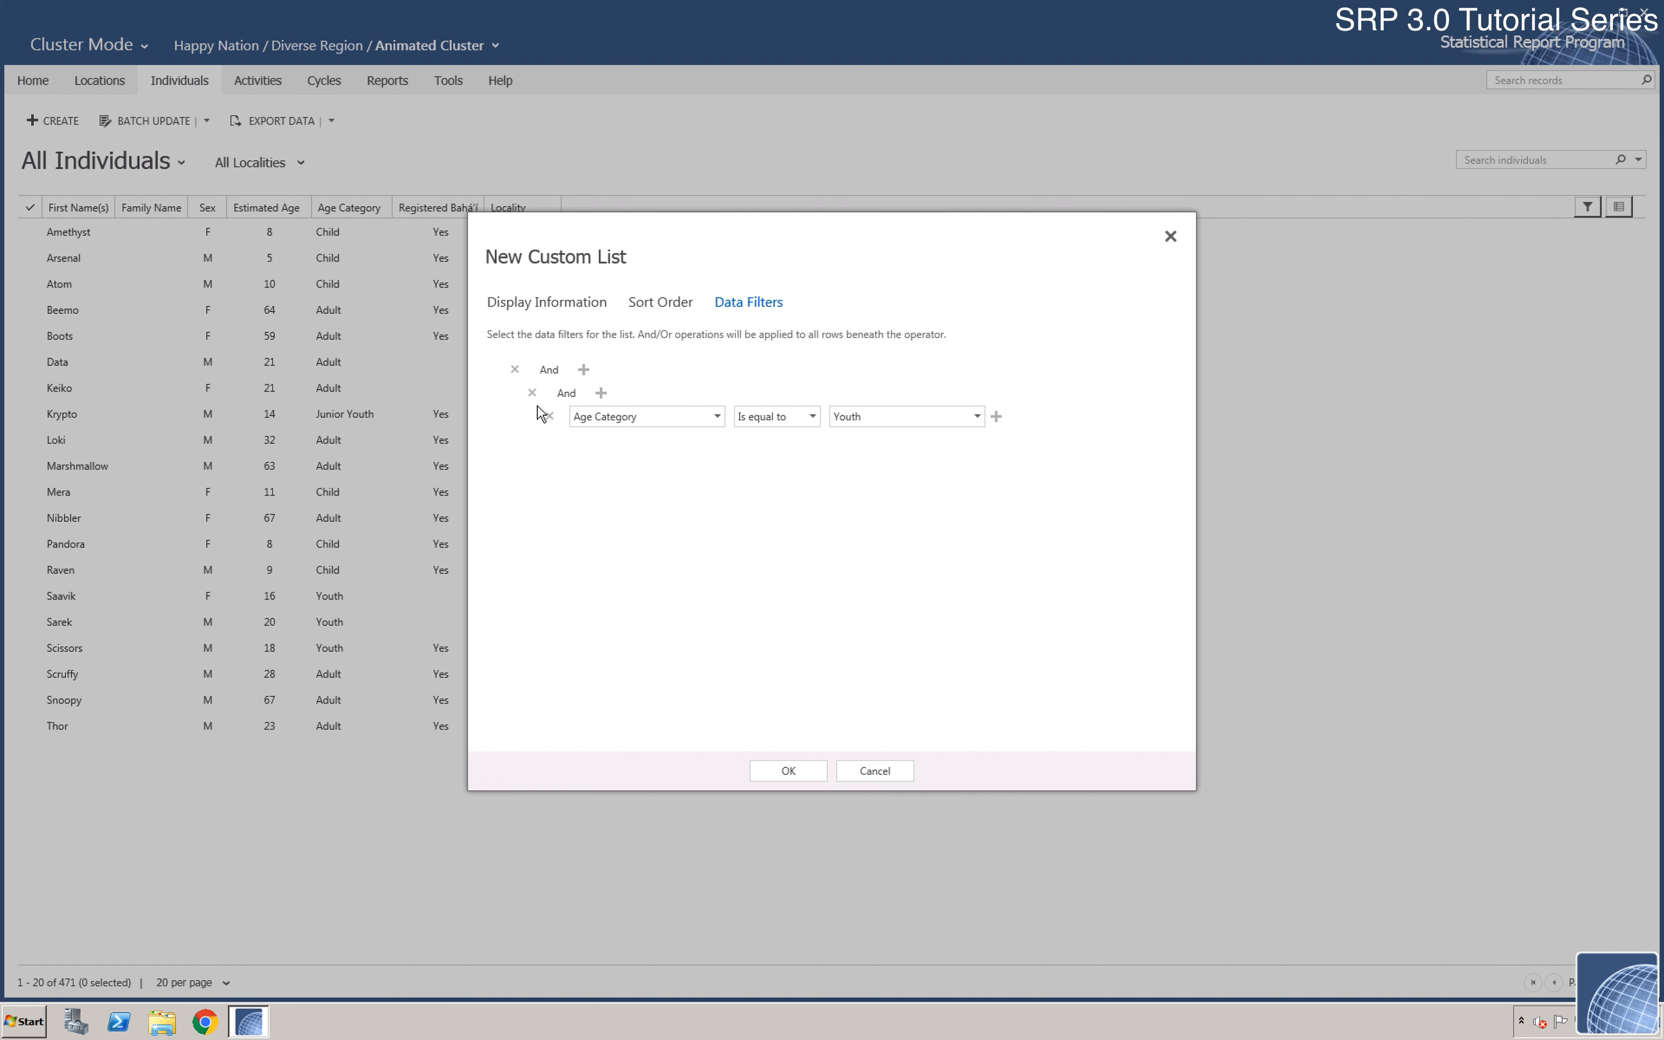
{"action": "left_click", "coordinate": [533, 394]}
Step: Add a data filter directly under the top And operator requiring Age Category to be equal to Youth
{"action": "left_click", "coordinate": [584, 370]}
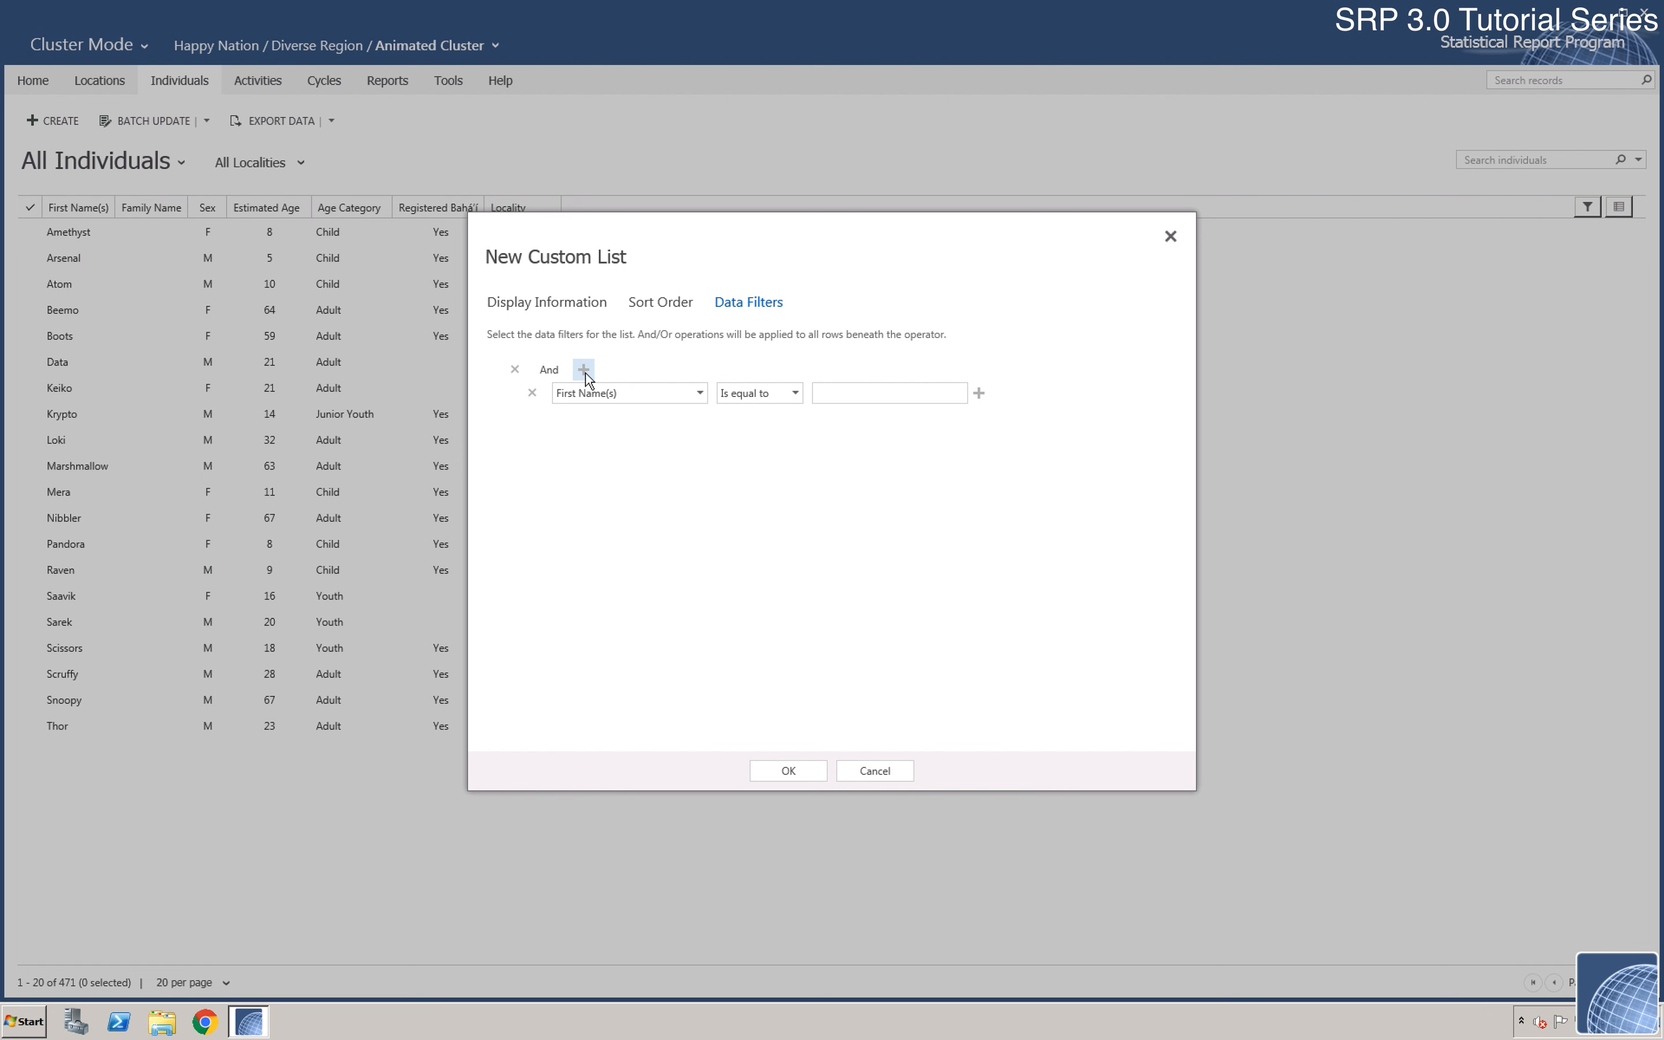
{"action": "left_click", "coordinate": [640, 396]}
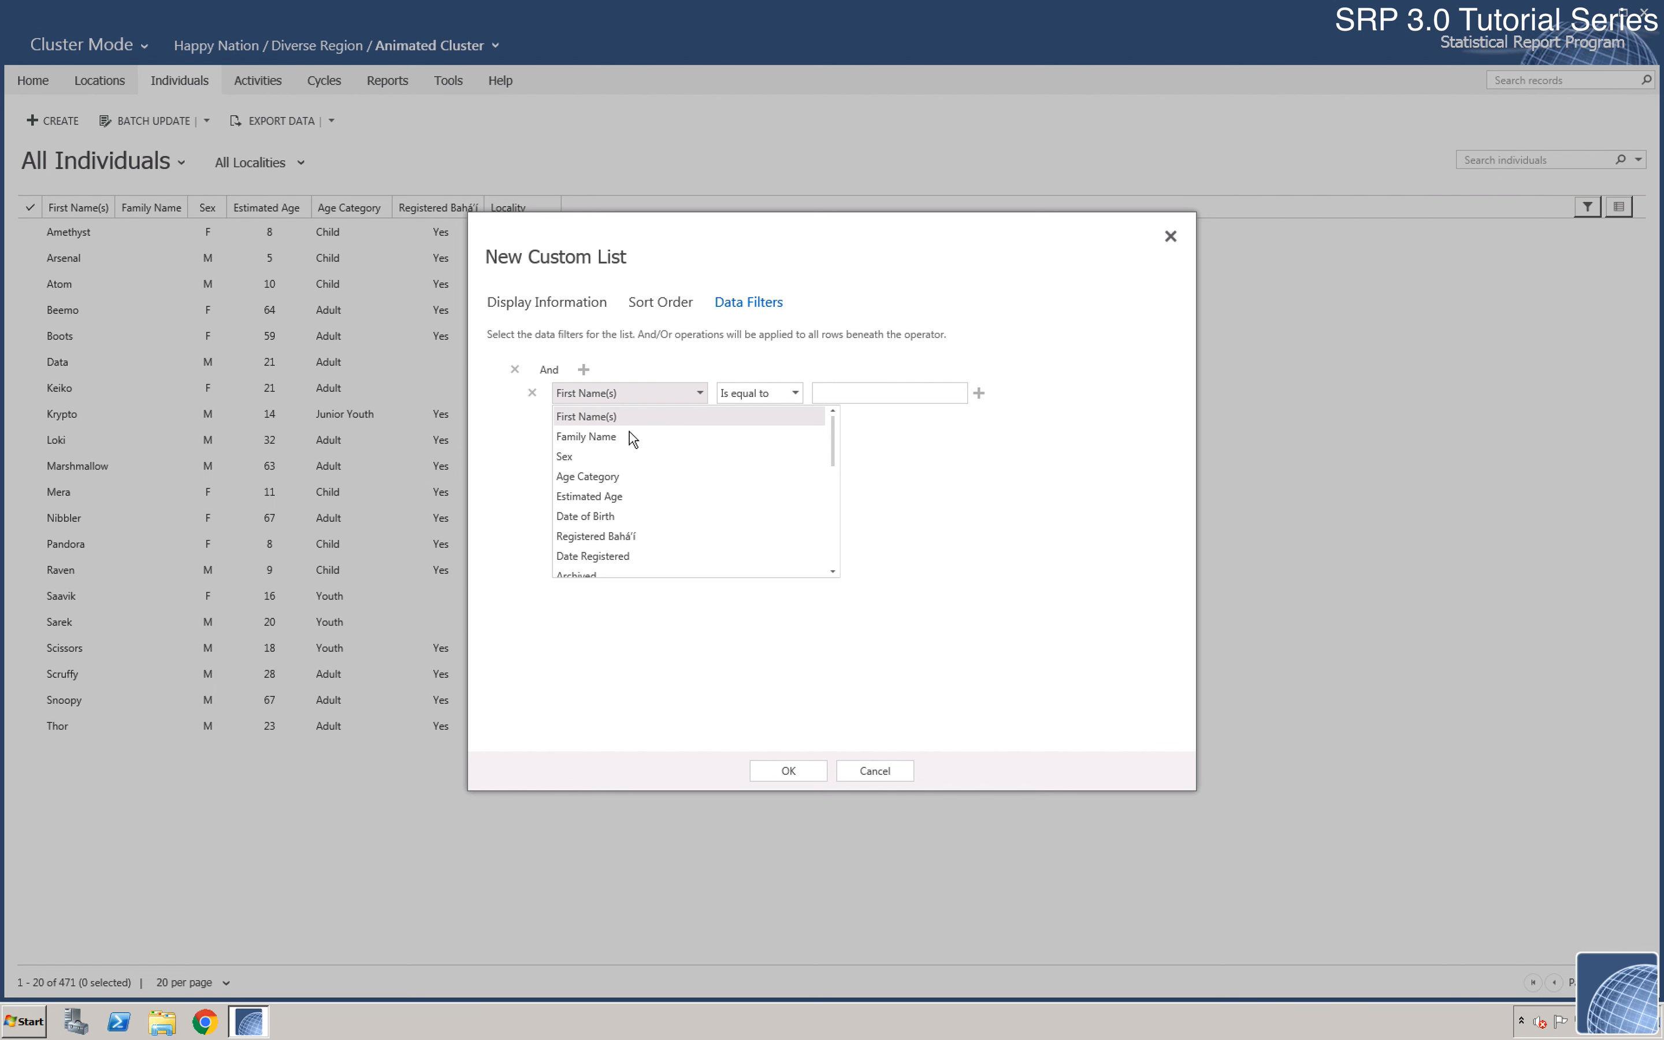
{"action": "left_click", "coordinate": [620, 478]}
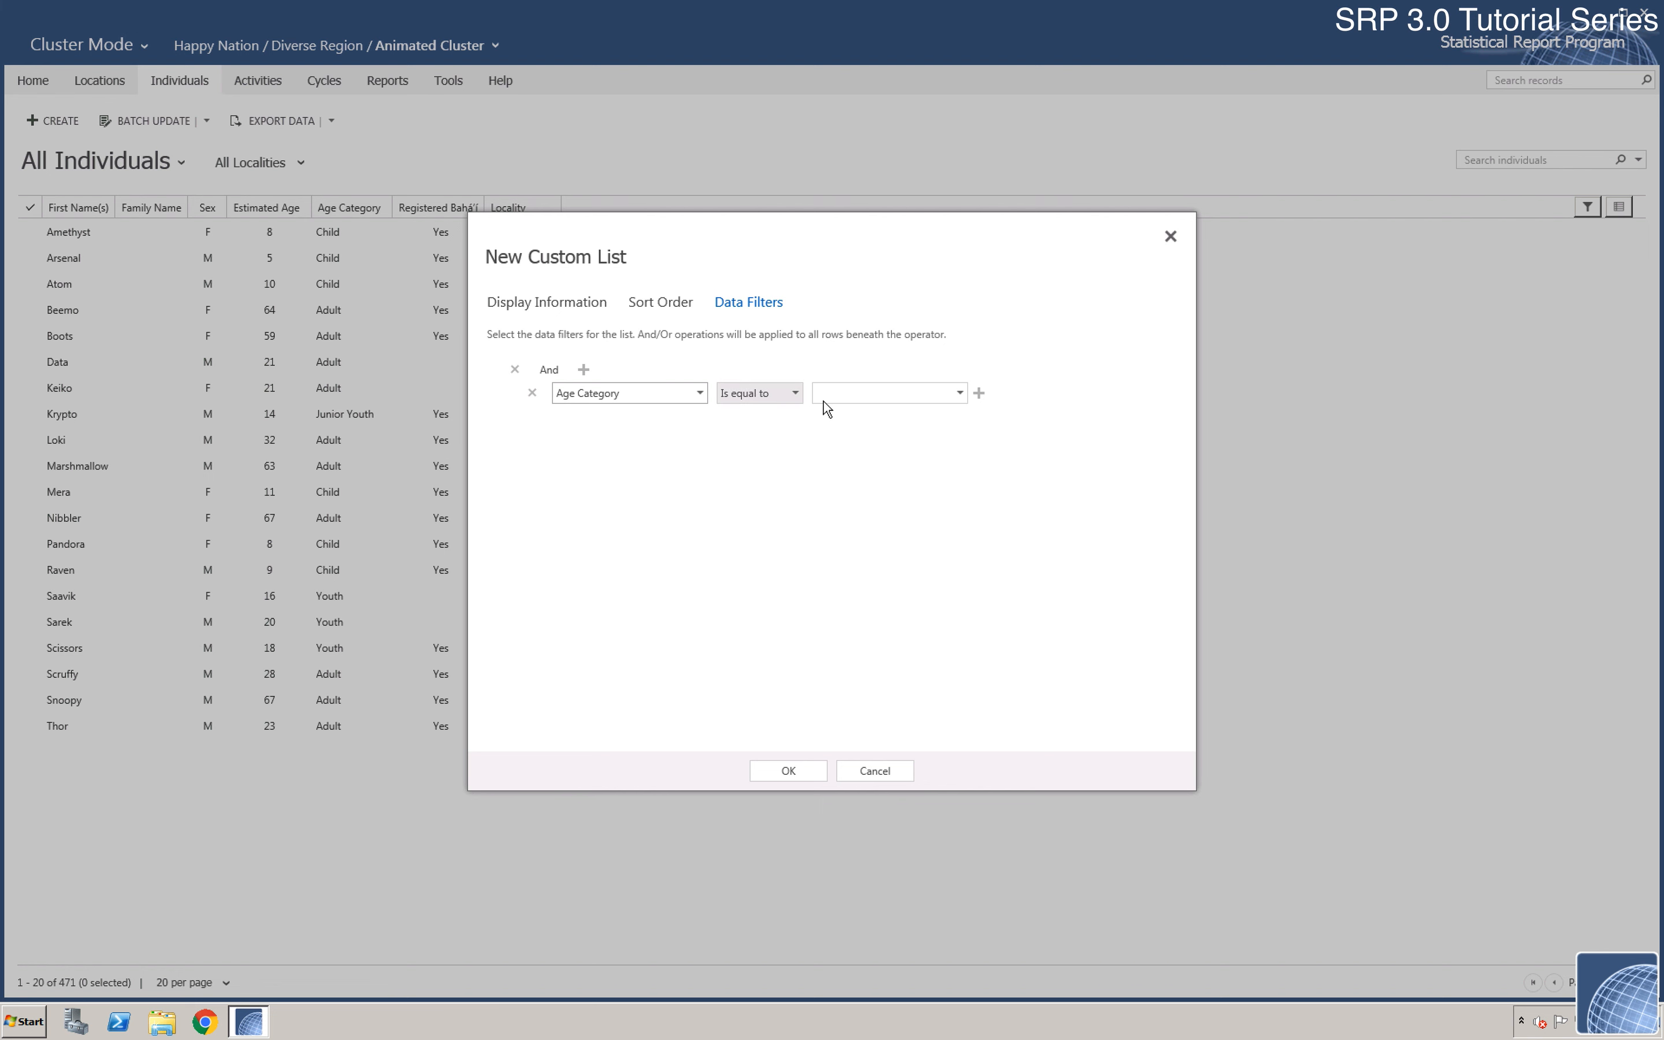
{"action": "left_click", "coordinate": [854, 396]}
{"action": "left_click", "coordinate": [854, 437]}
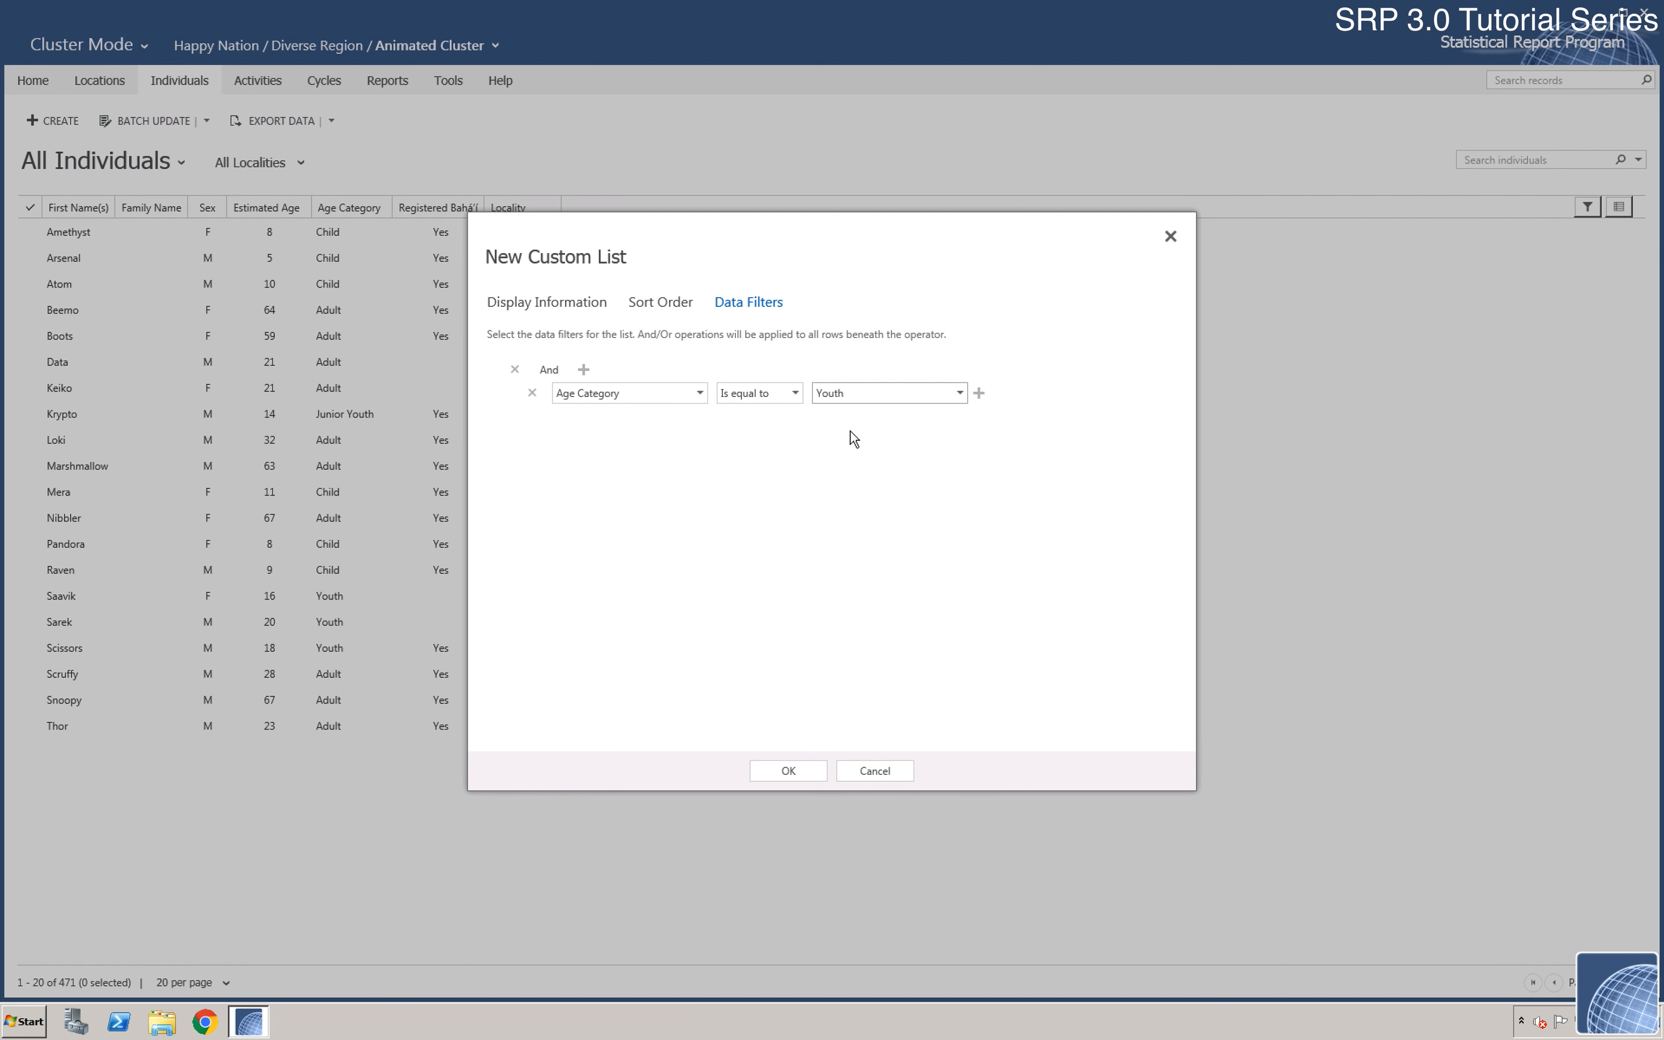
Step: Add a second filter requiring "Recorded as participating in junior youth group in SRP 2.1" to equal Yes, and save the custom list
{"action": "left_click", "coordinate": [584, 371]}
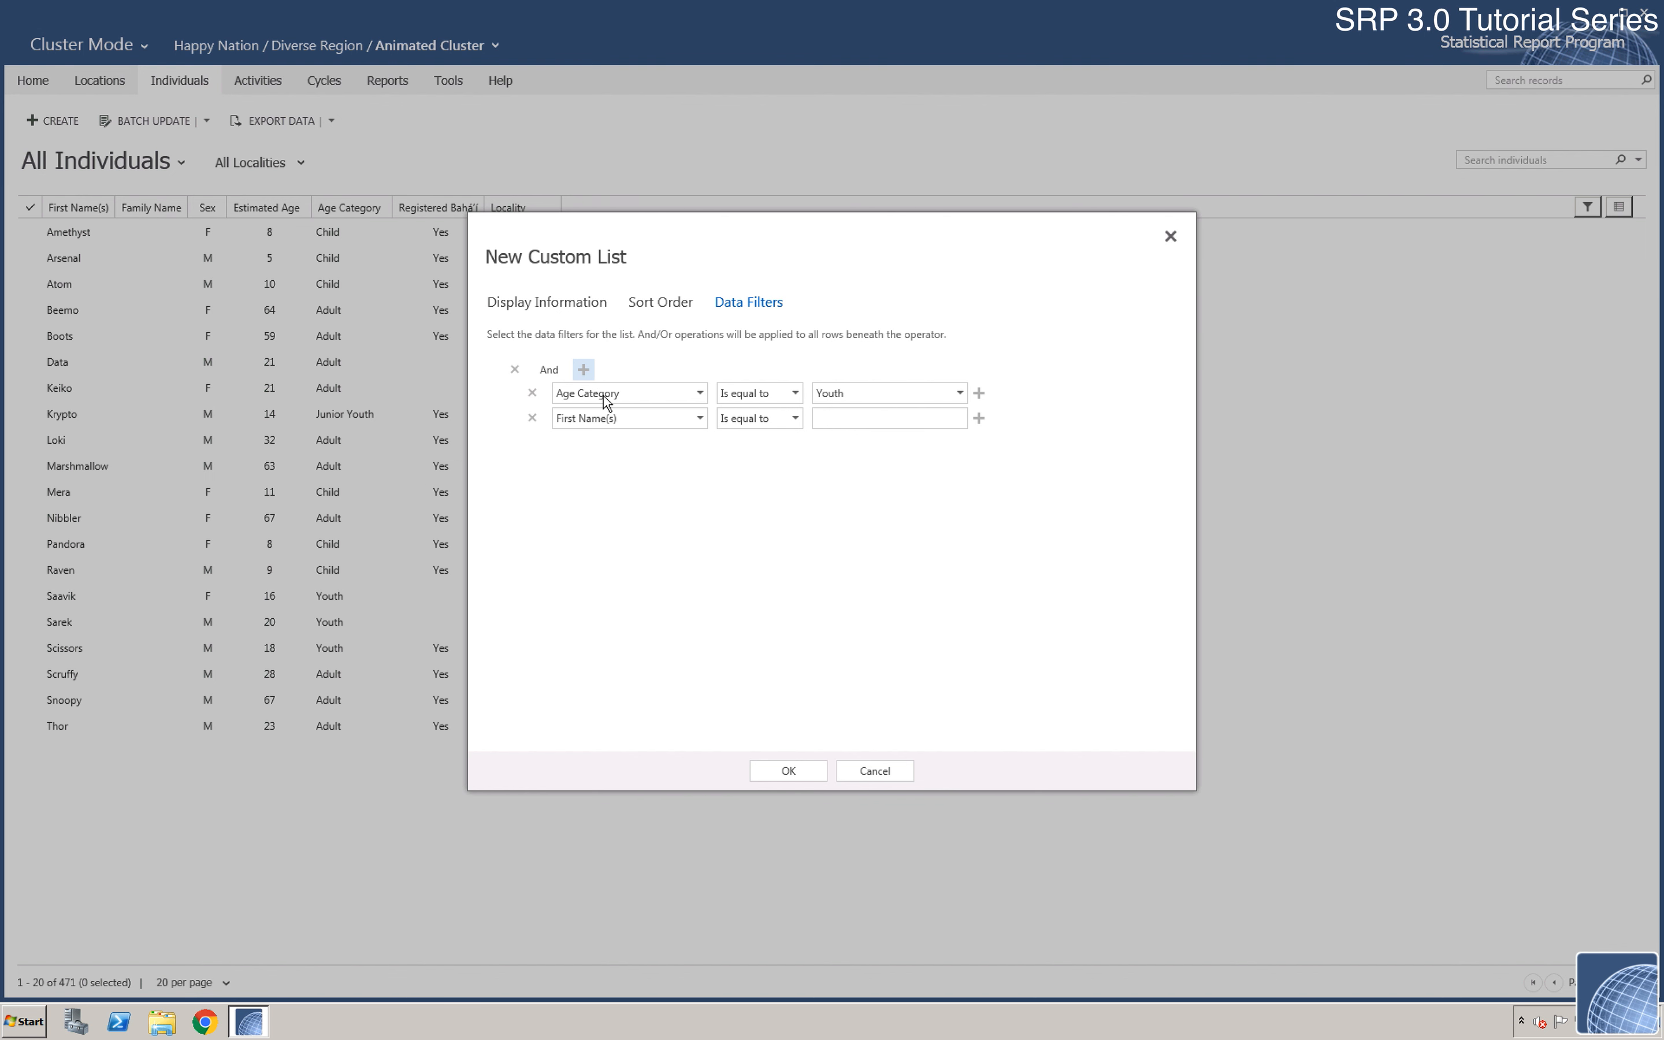
{"action": "left_click", "coordinate": [654, 432]}
{"action": "left_click", "coordinate": [833, 543]}
{"action": "left_click_drag", "start_coordinate": [836, 550], "coordinate": [832, 587]}
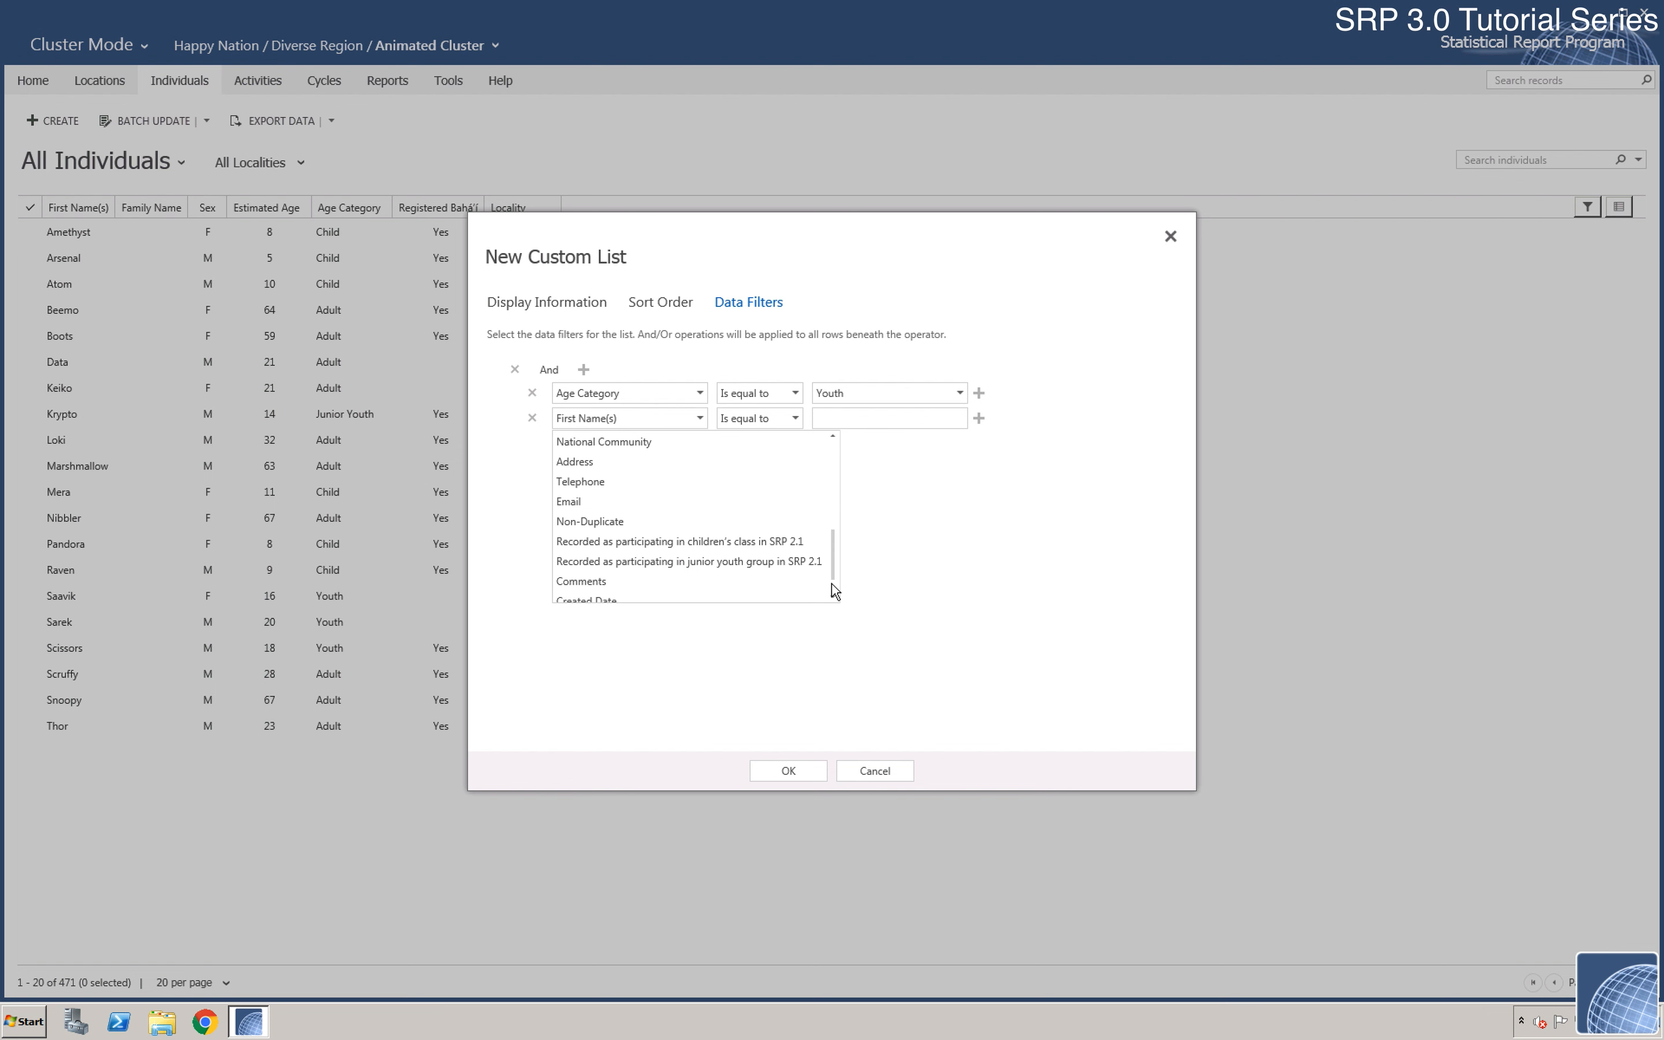
{"action": "left_click", "coordinate": [640, 562]}
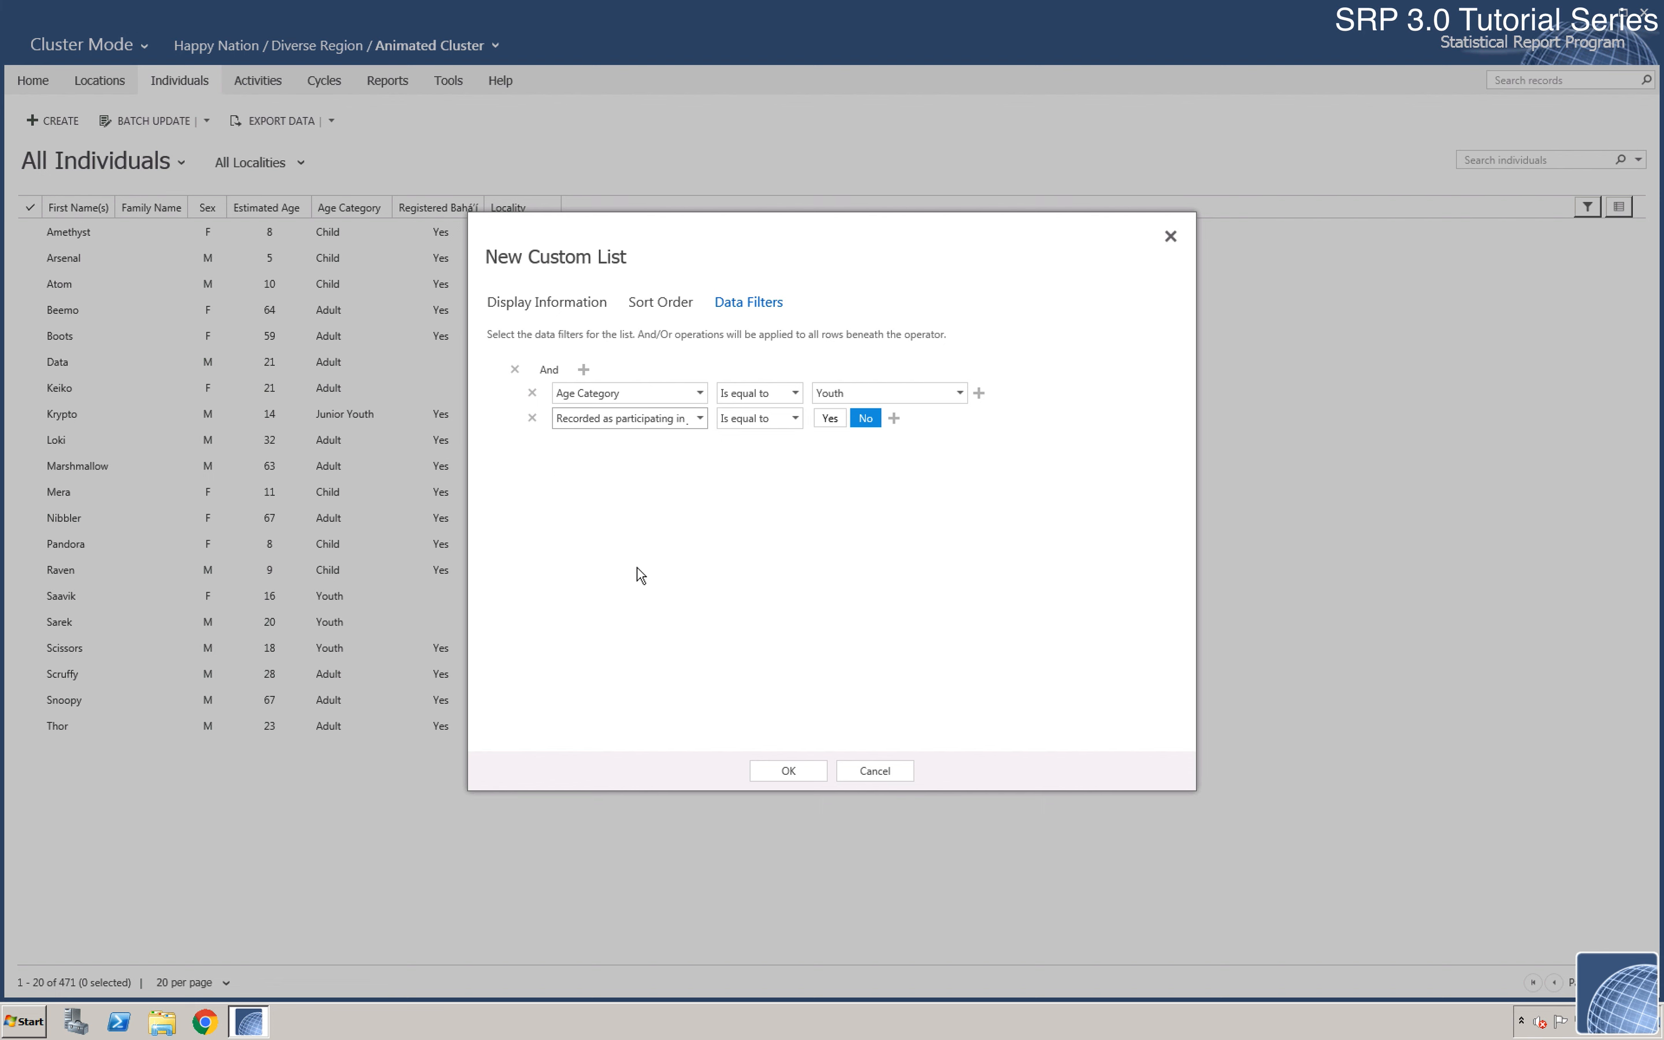
{"action": "left_click", "coordinate": [835, 431]}
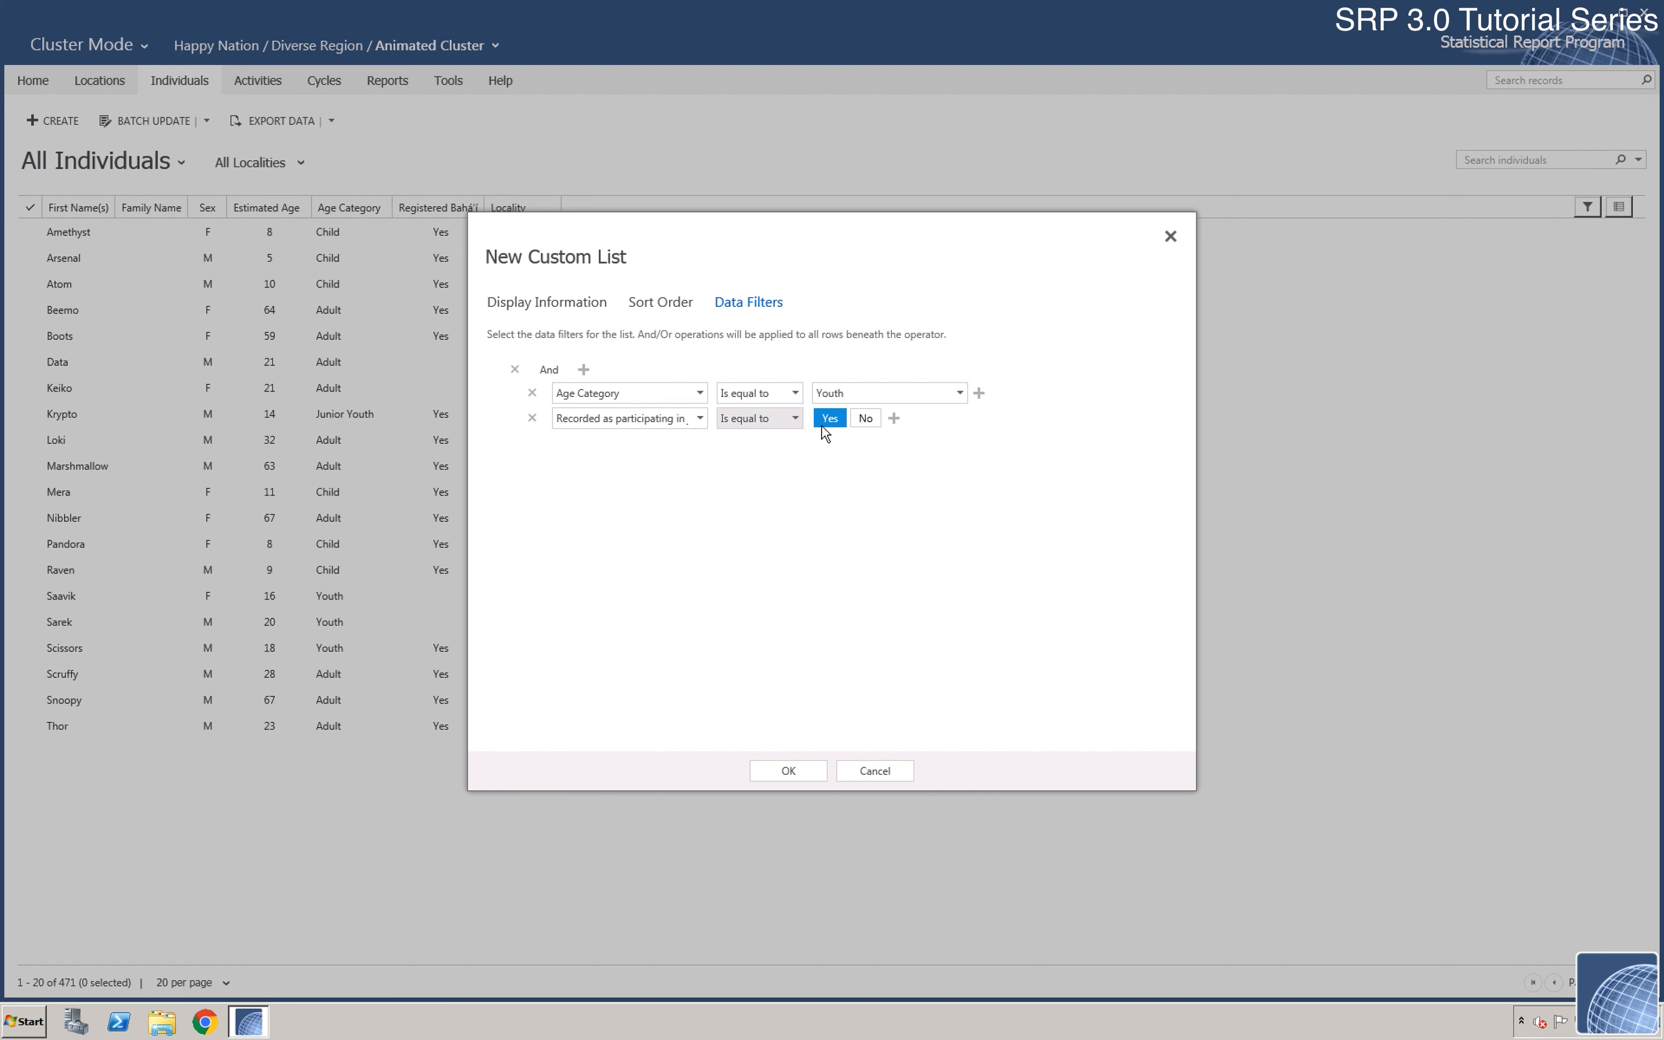
{"action": "left_click", "coordinate": [799, 774]}
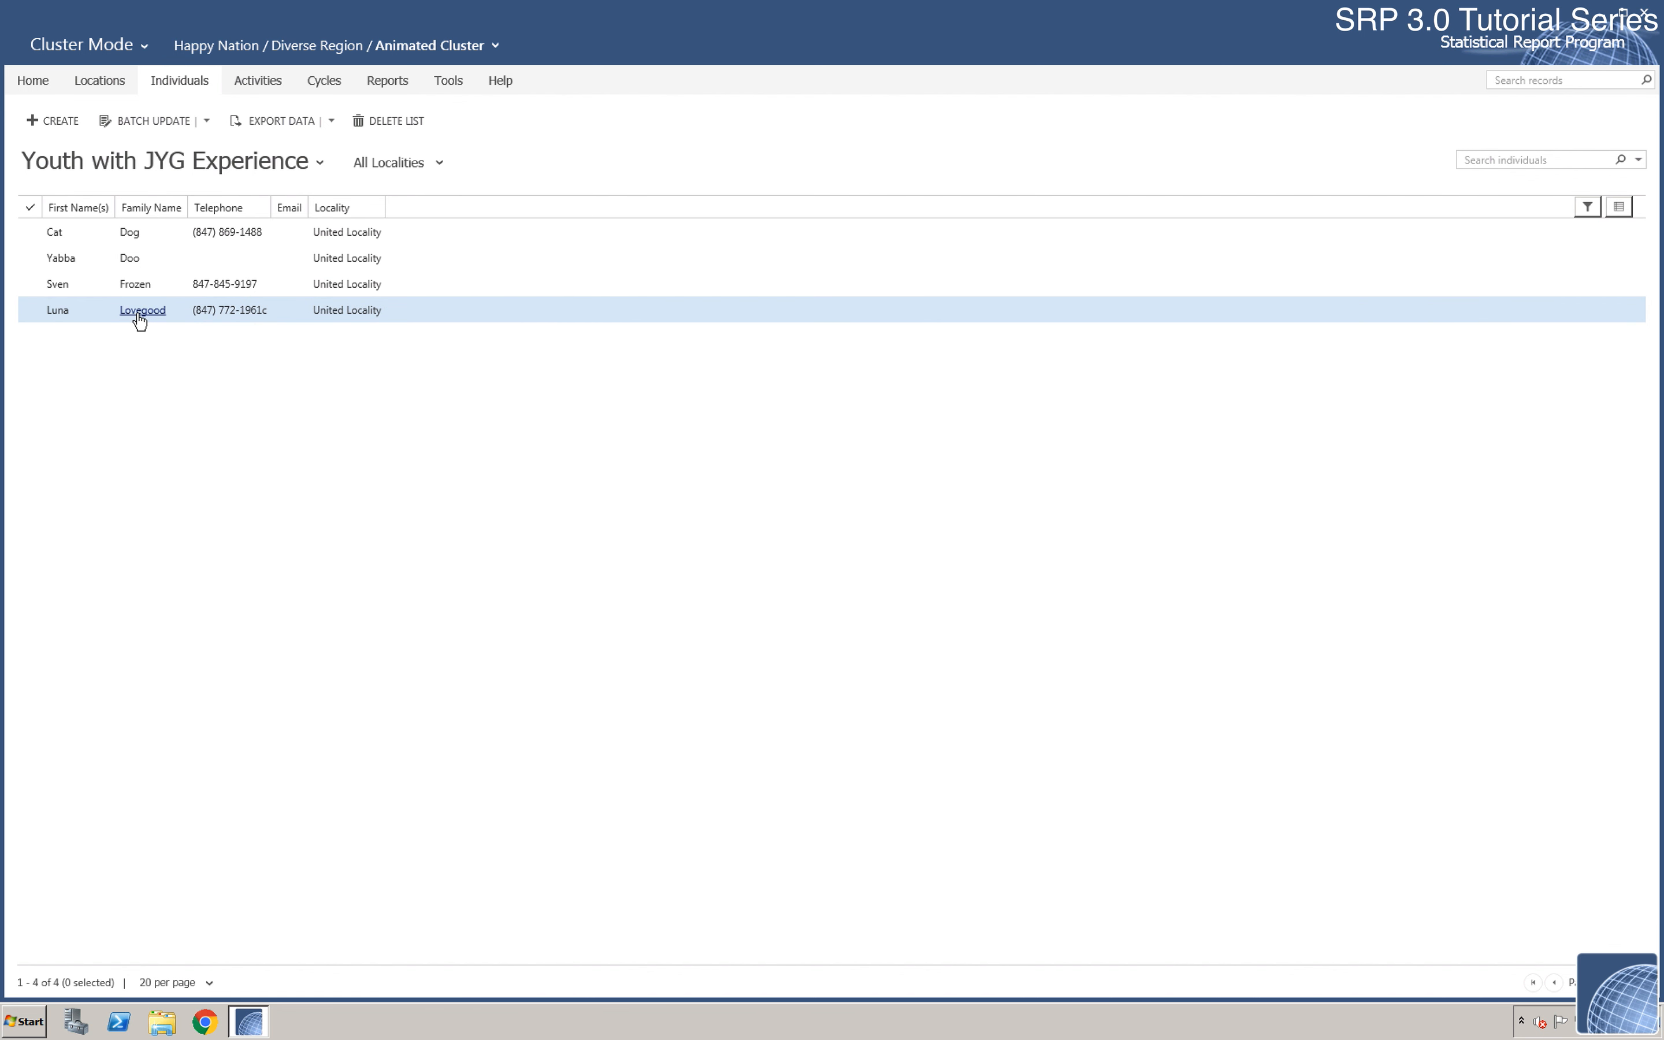
Step: Review the first listed individual's basic information and activity history, close the record, and check the lists available under My Lists
{"action": "left_click", "coordinate": [130, 232]}
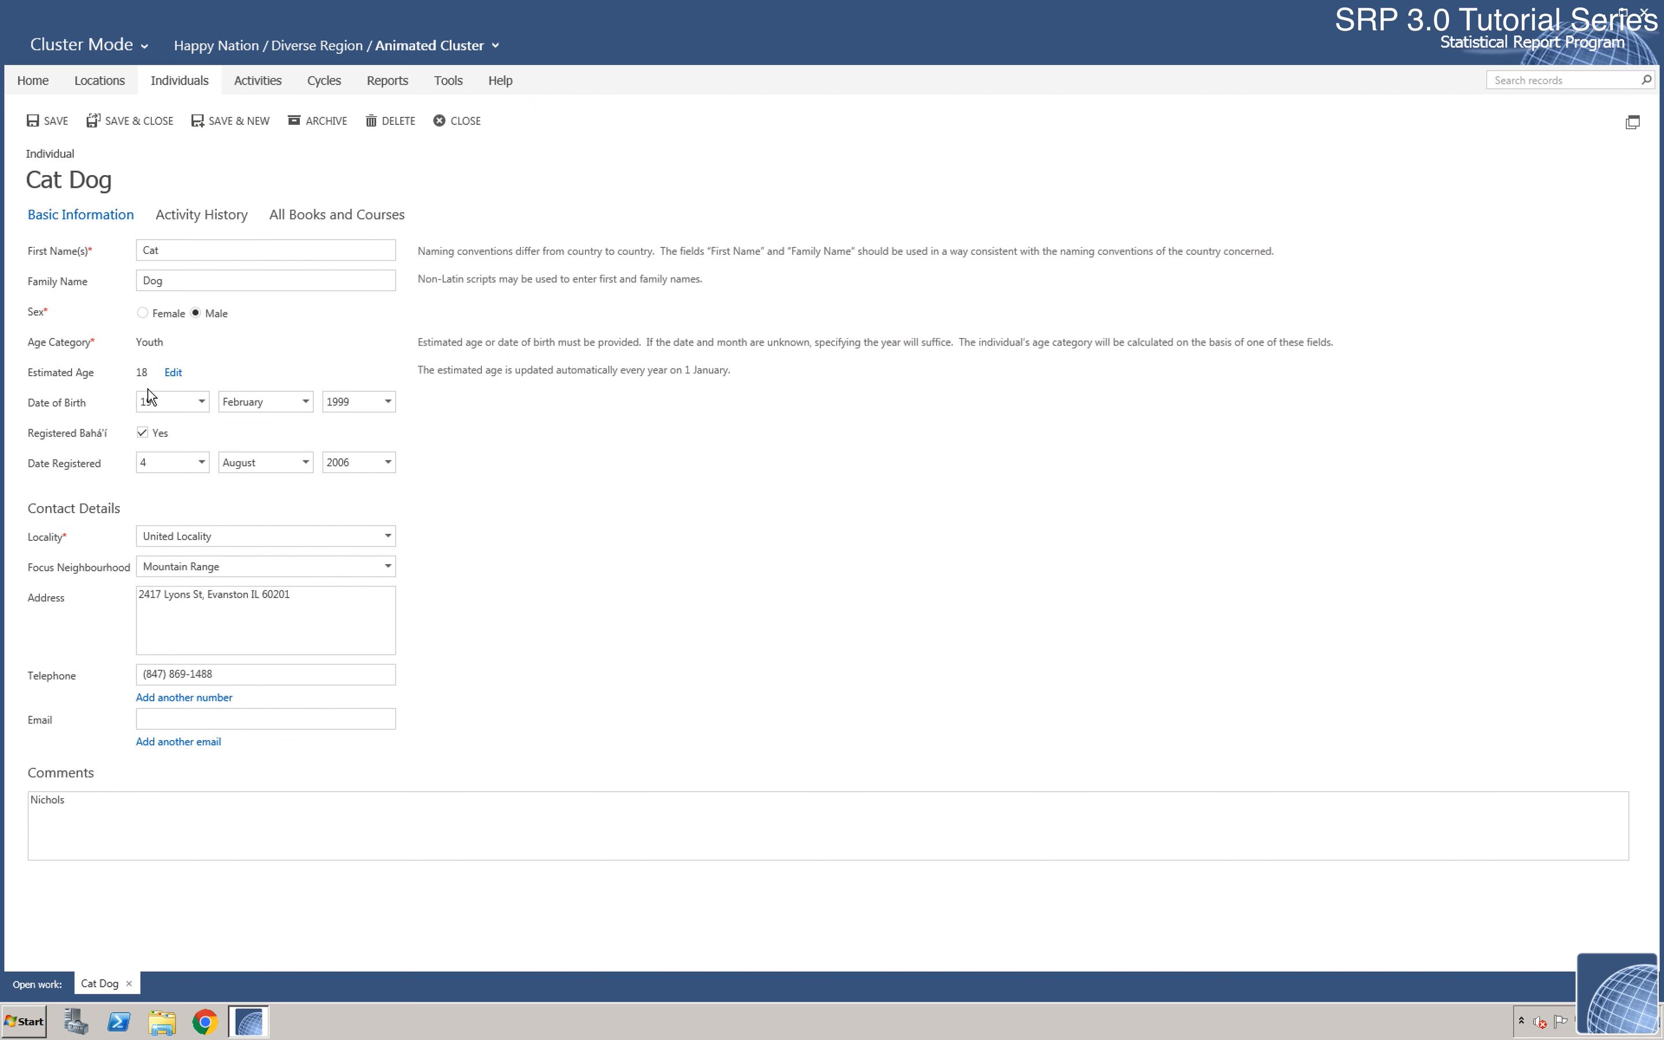
{"action": "left_click", "coordinate": [218, 227]}
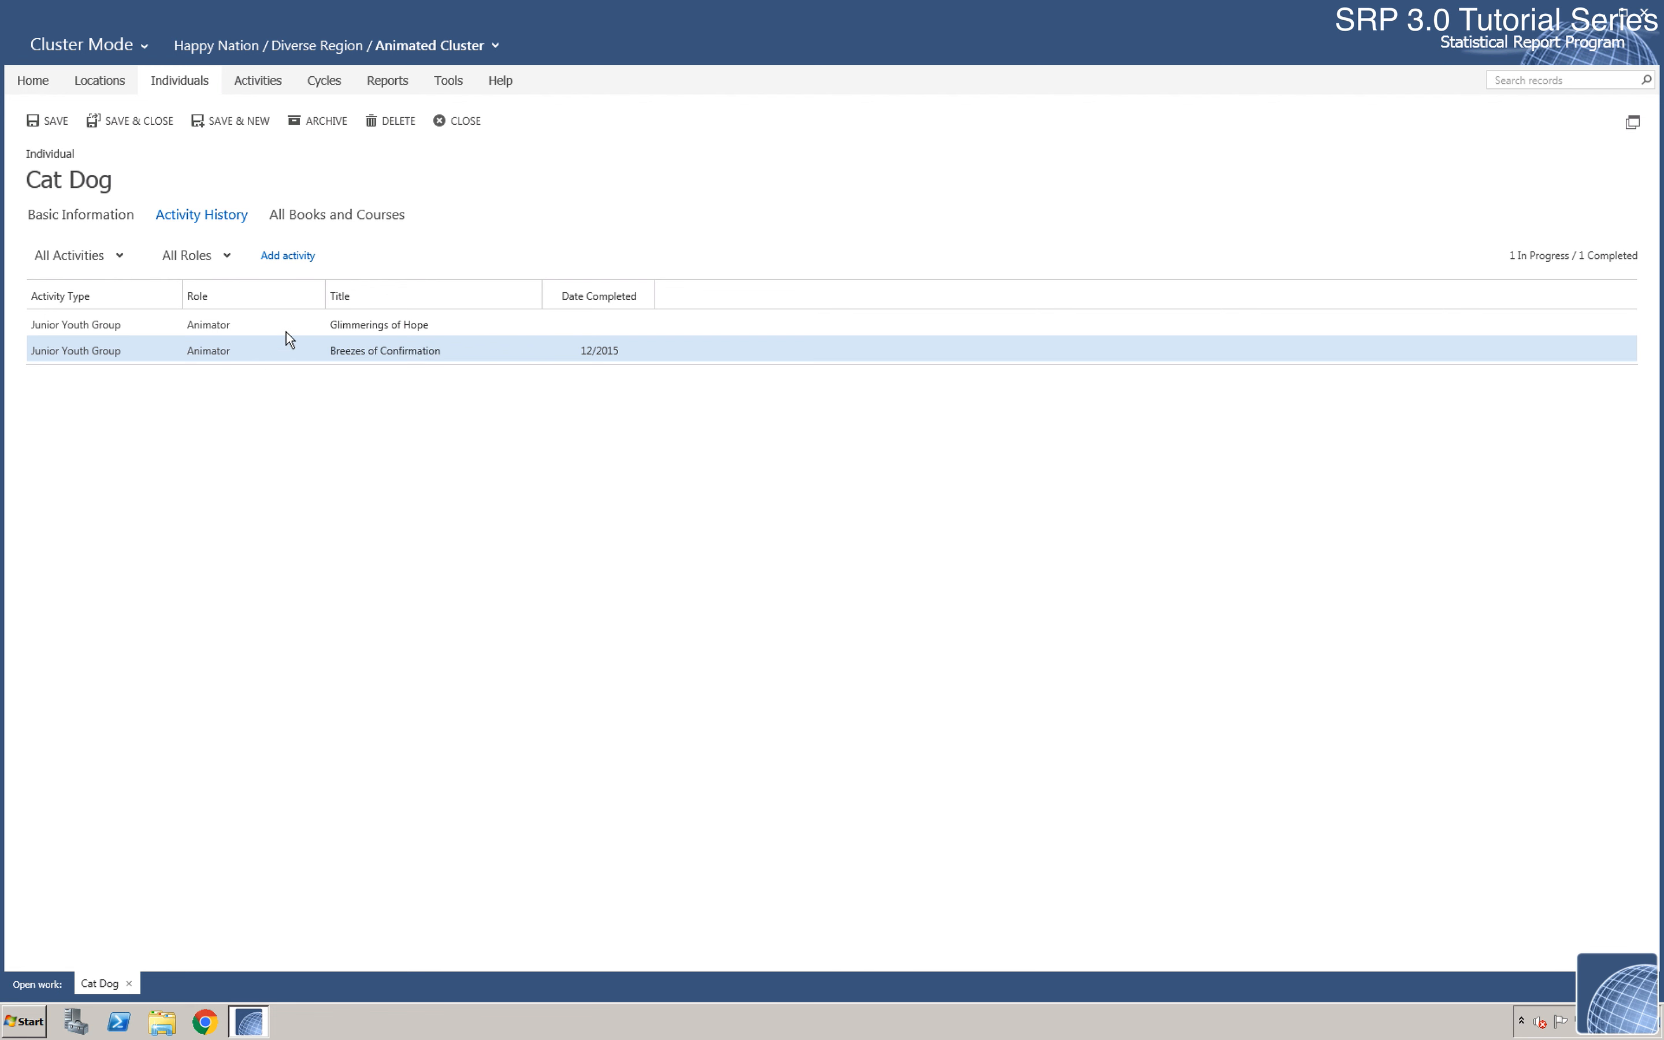
{"action": "left_click", "coordinate": [85, 221]}
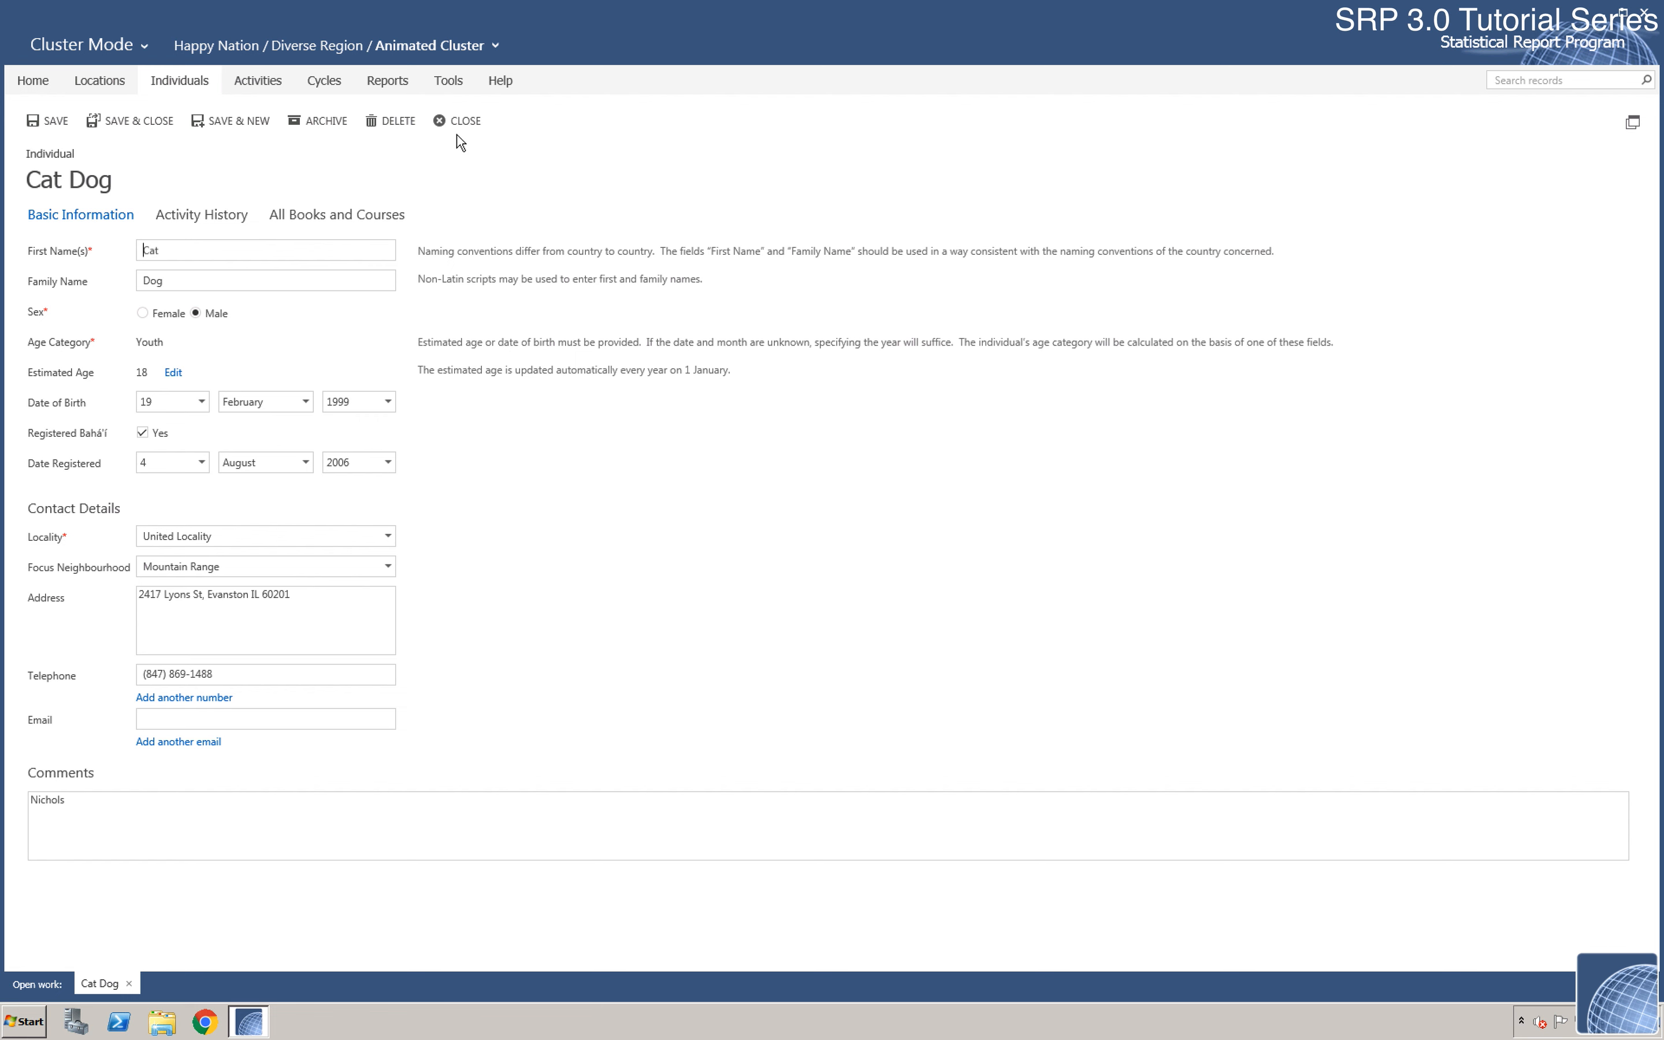
{"action": "left_click", "coordinate": [474, 124]}
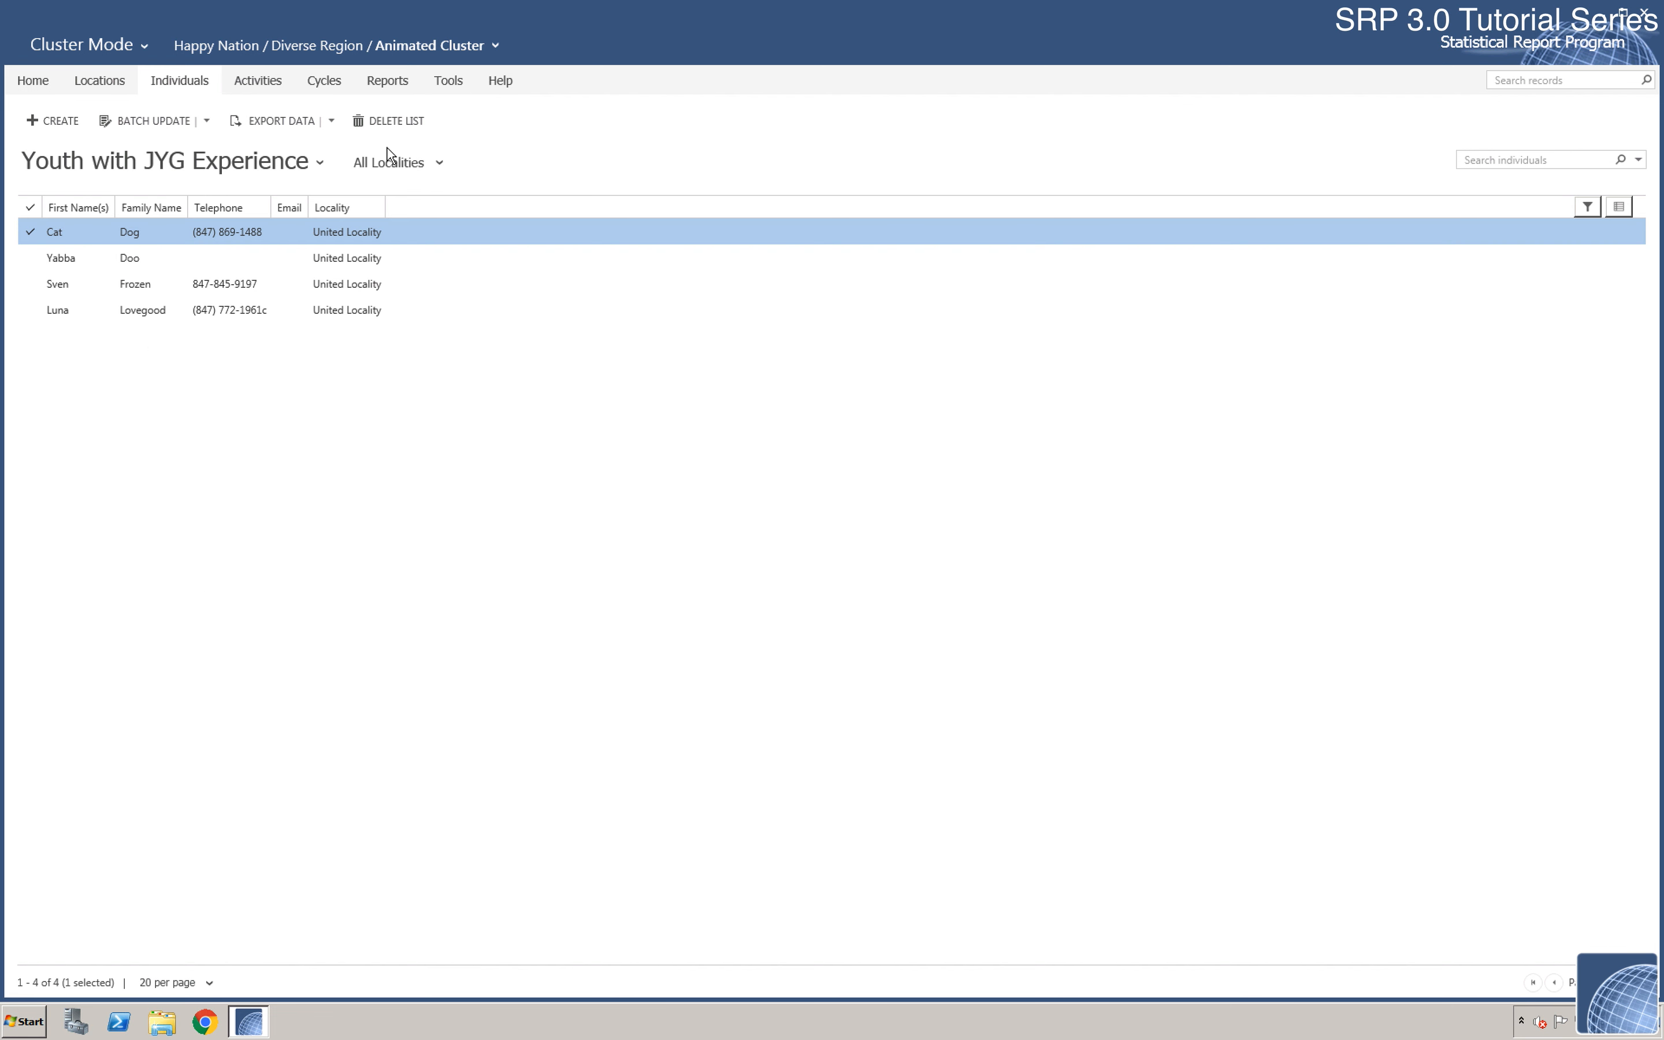
{"action": "left_click", "coordinate": [320, 167]}
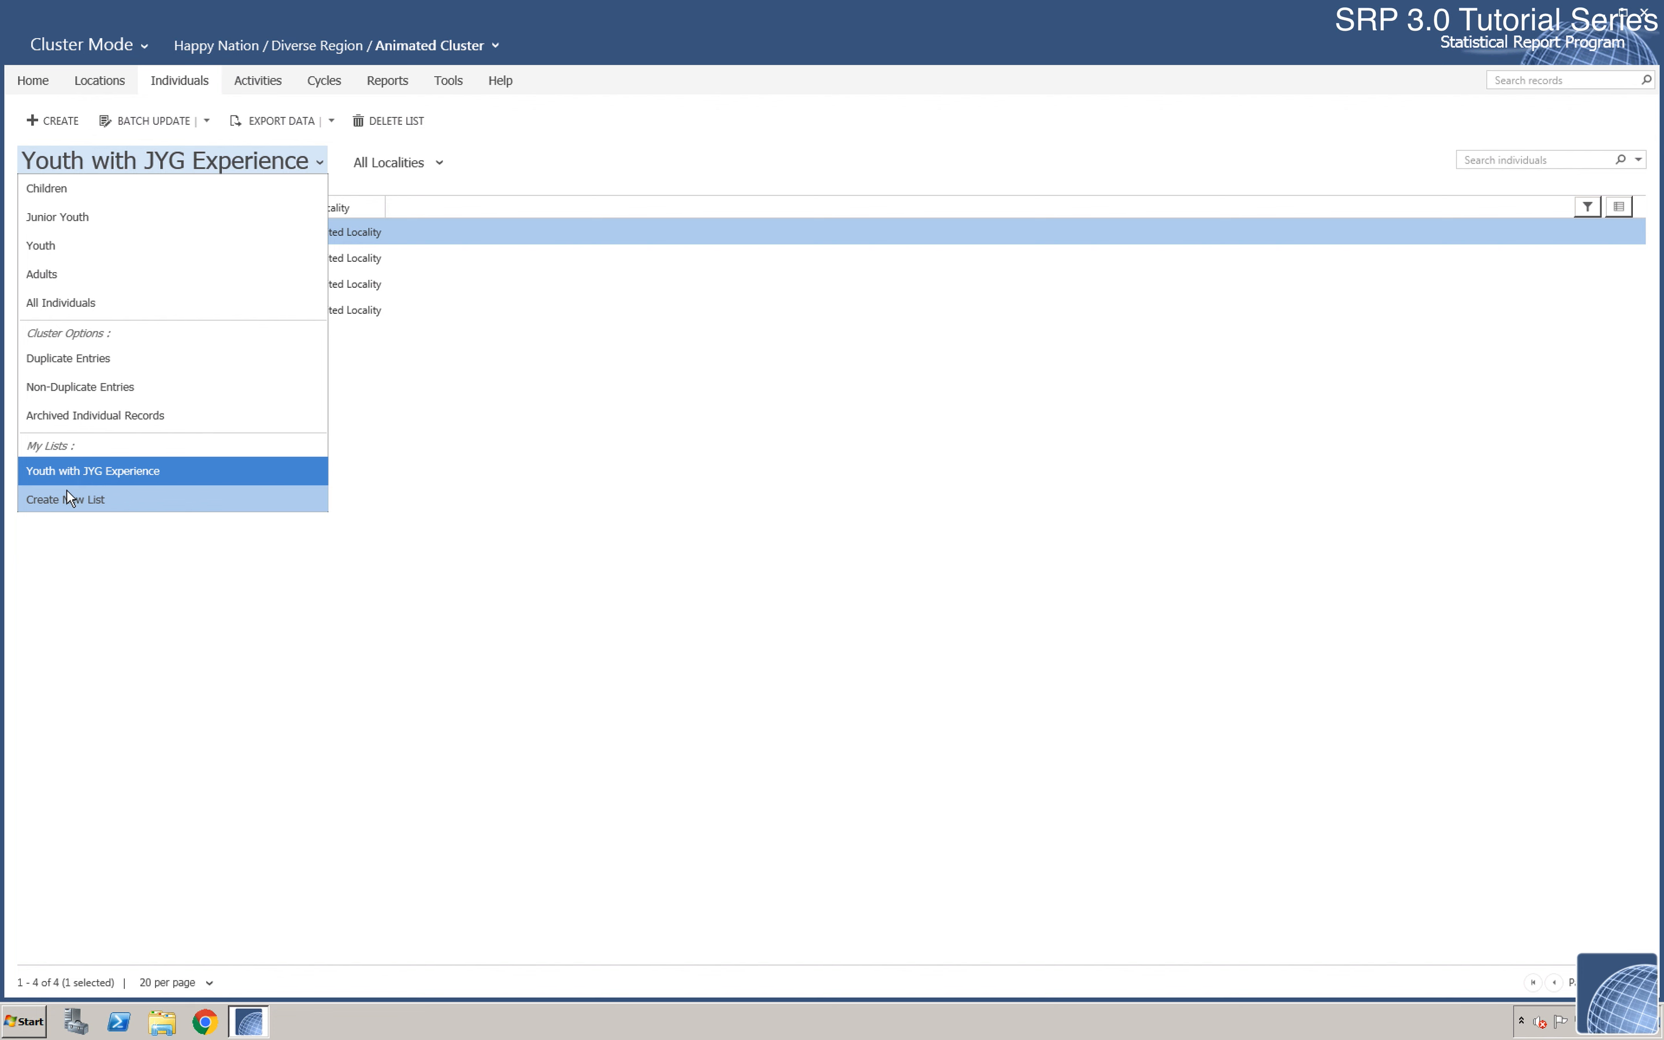
{"action": "left_click", "coordinate": [108, 563]}
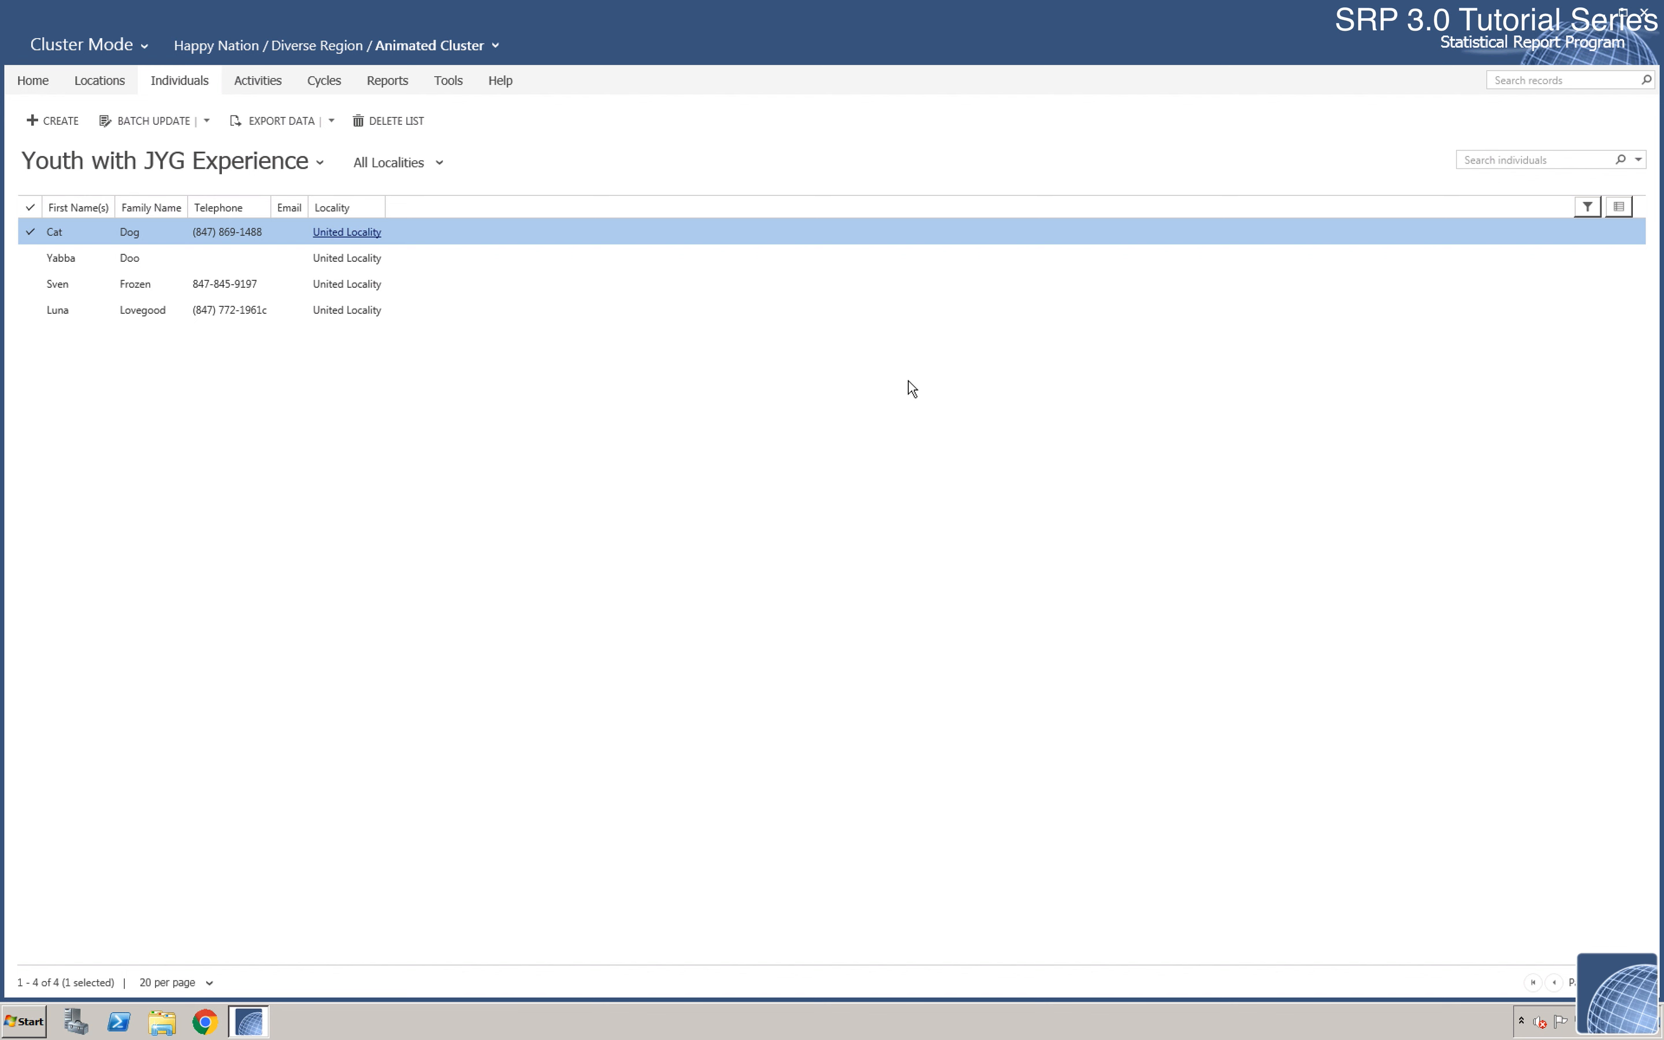
Step: Edit the displayed columns of the Youth with JYG Experience list, adding Address and Comments to the selected columns
{"action": "left_click", "coordinate": [1621, 208]}
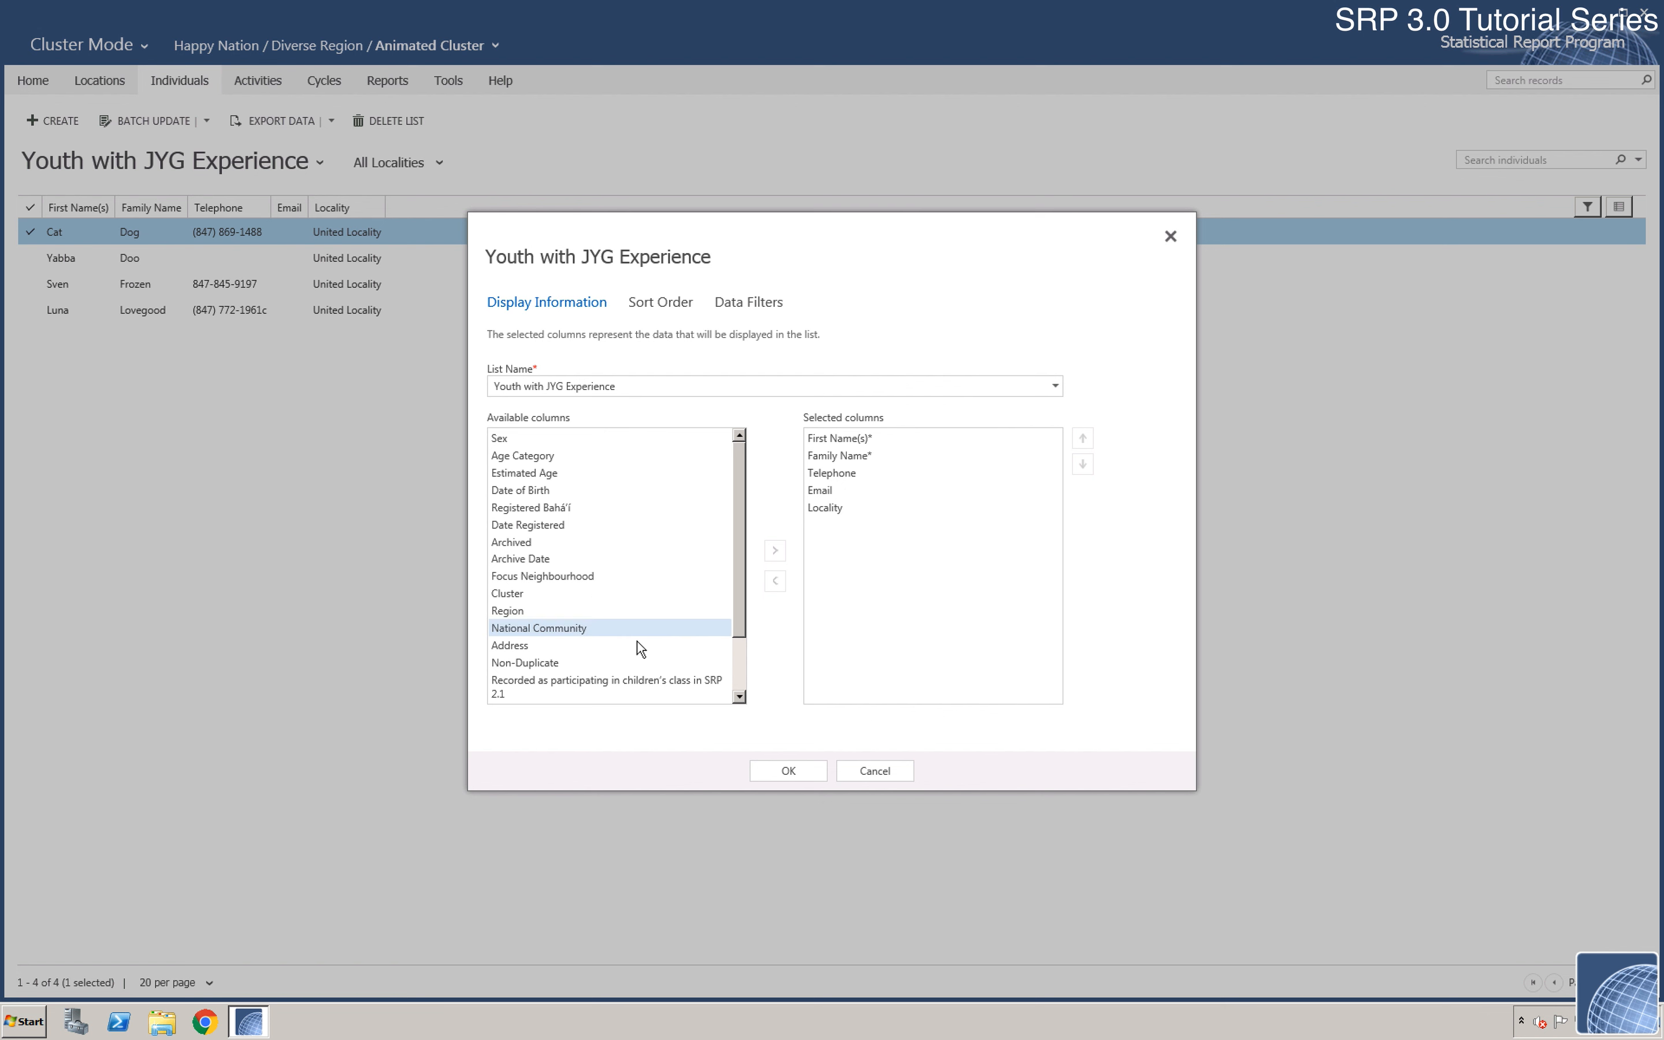
{"action": "left_click", "coordinate": [622, 649]}
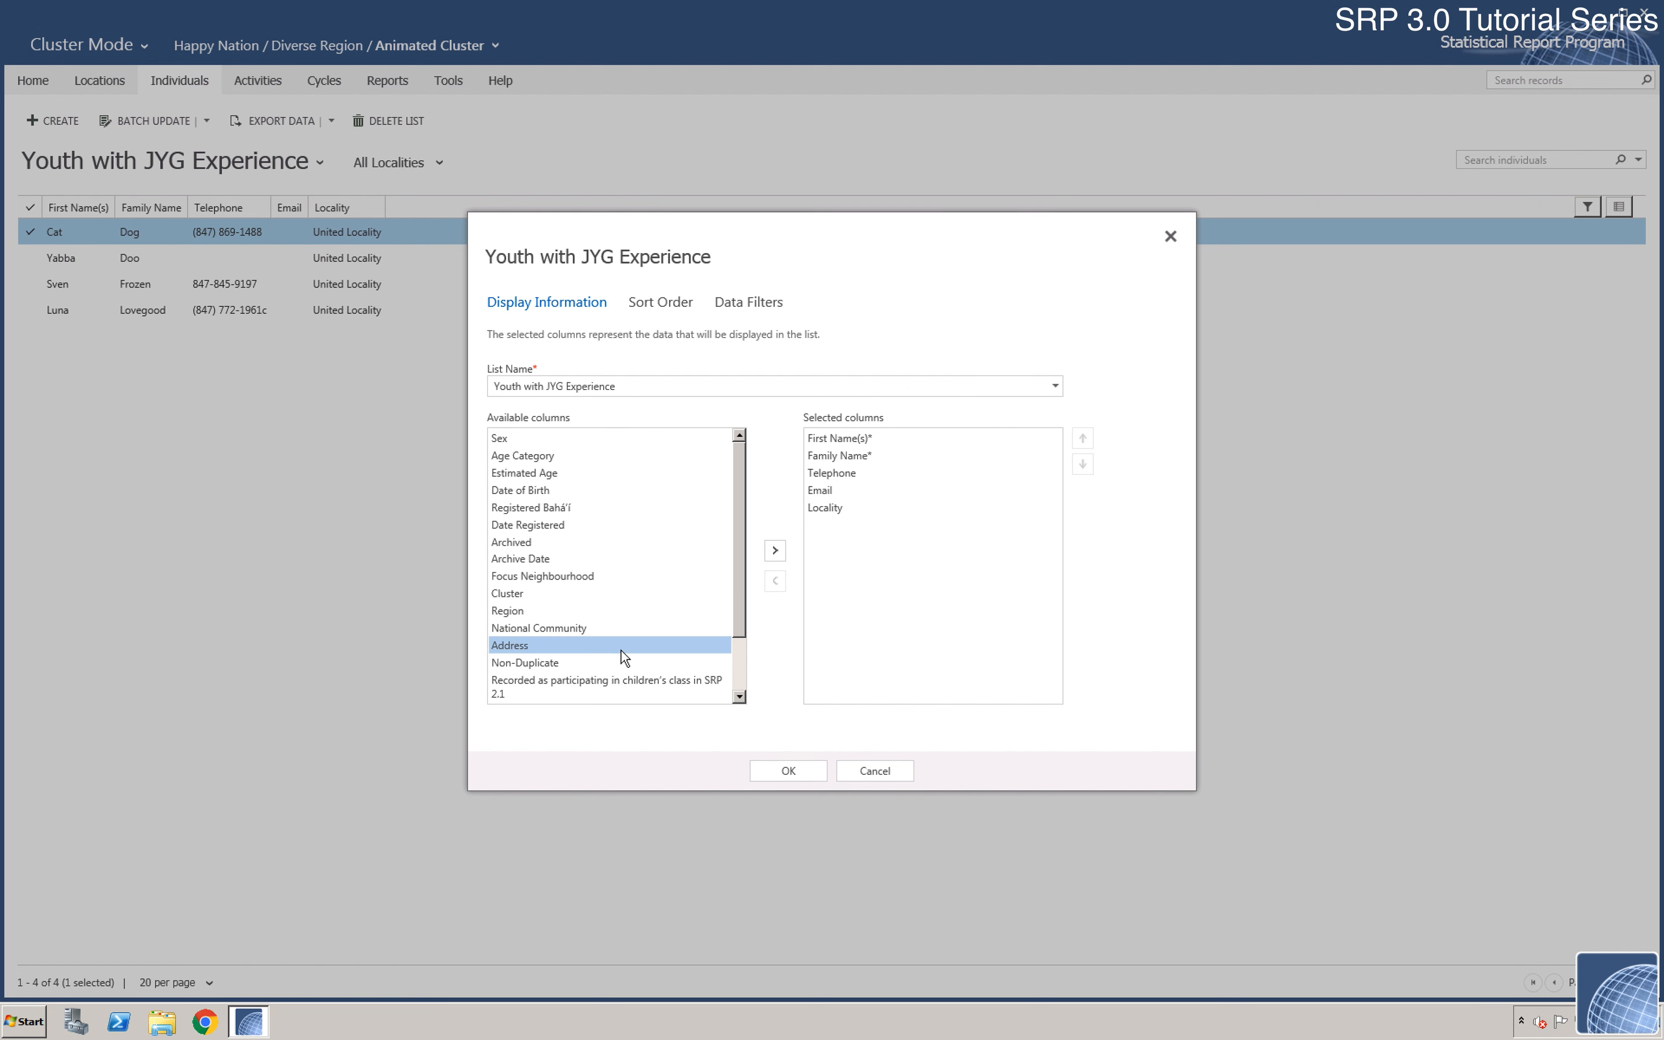
{"action": "left_click", "coordinate": [774, 555]}
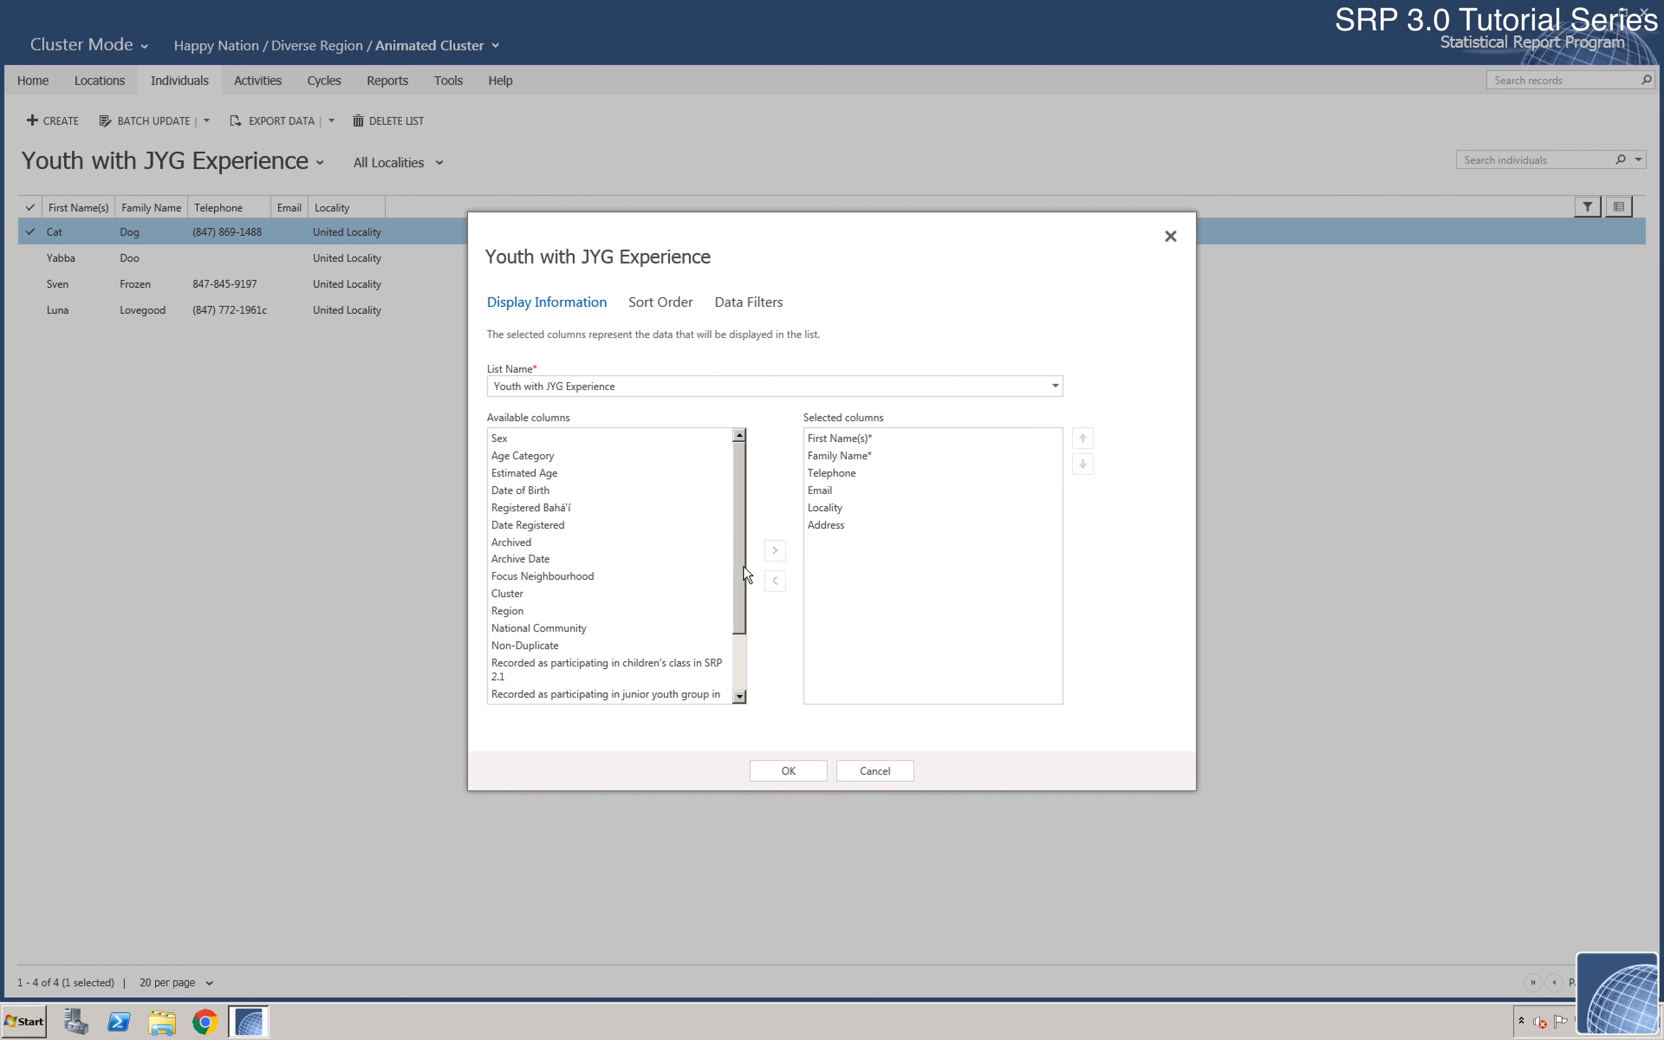
{"action": "scroll", "coordinate": [736, 635], "scroll_direction": "down", "scroll_amount": 2}
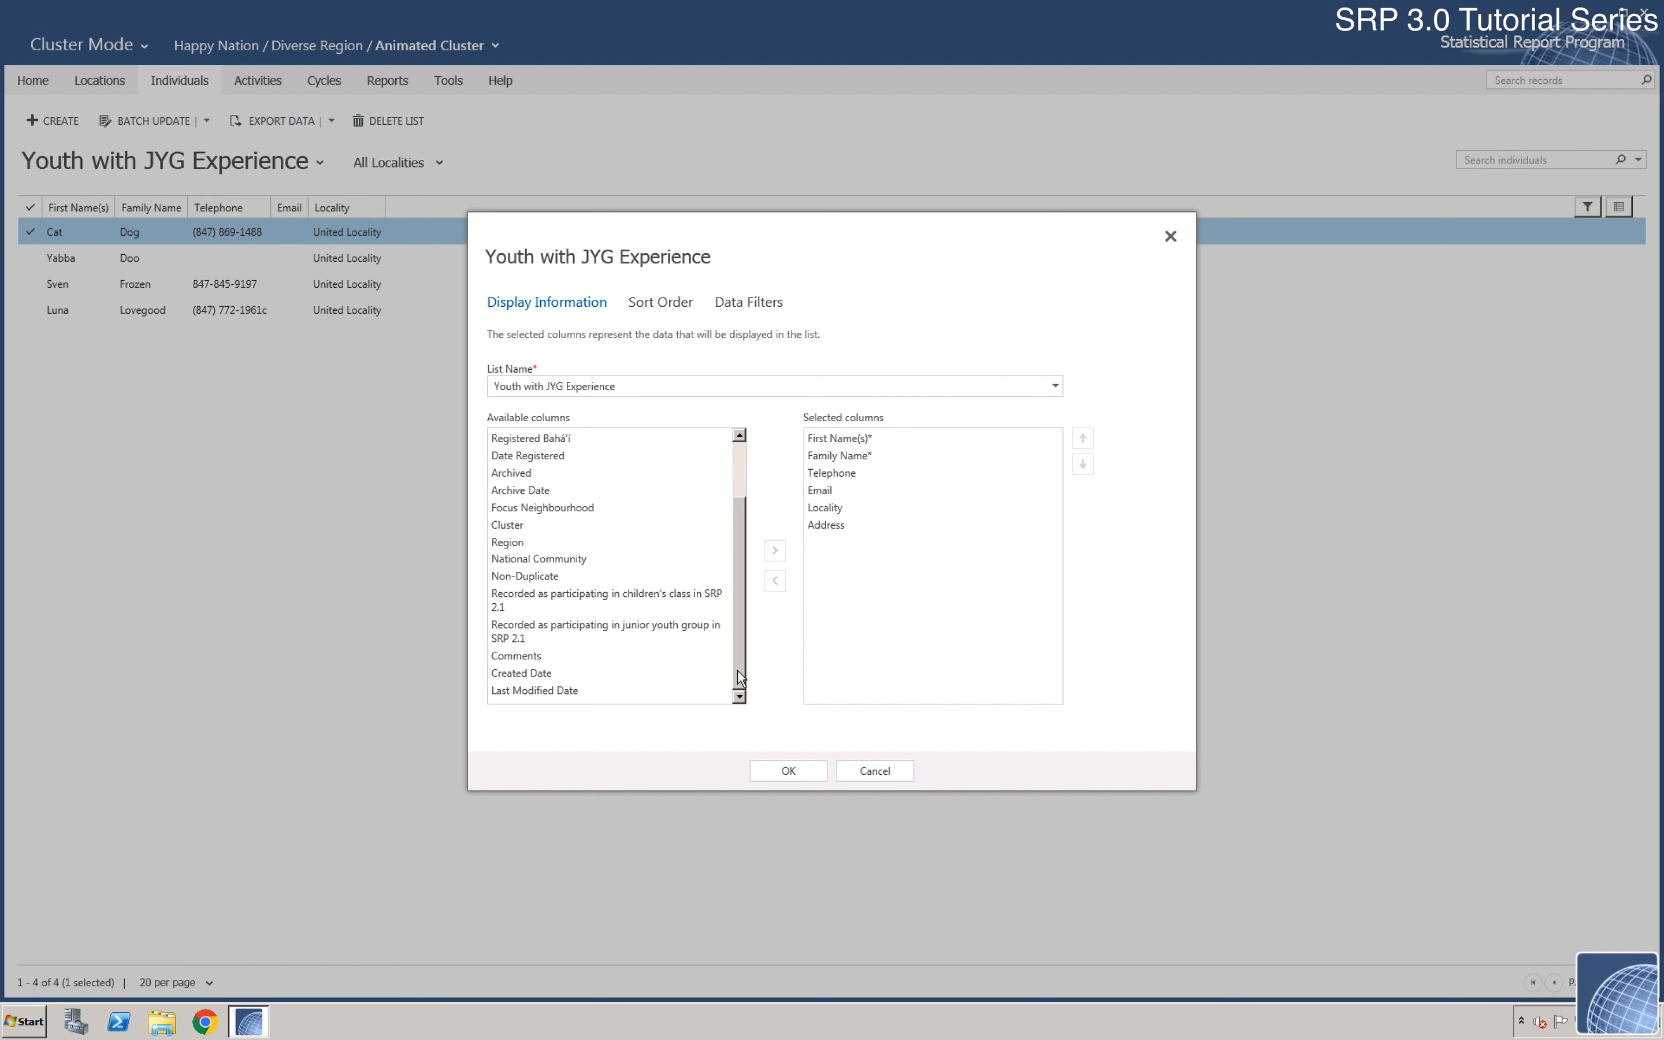
{"action": "left_click", "coordinate": [557, 658]}
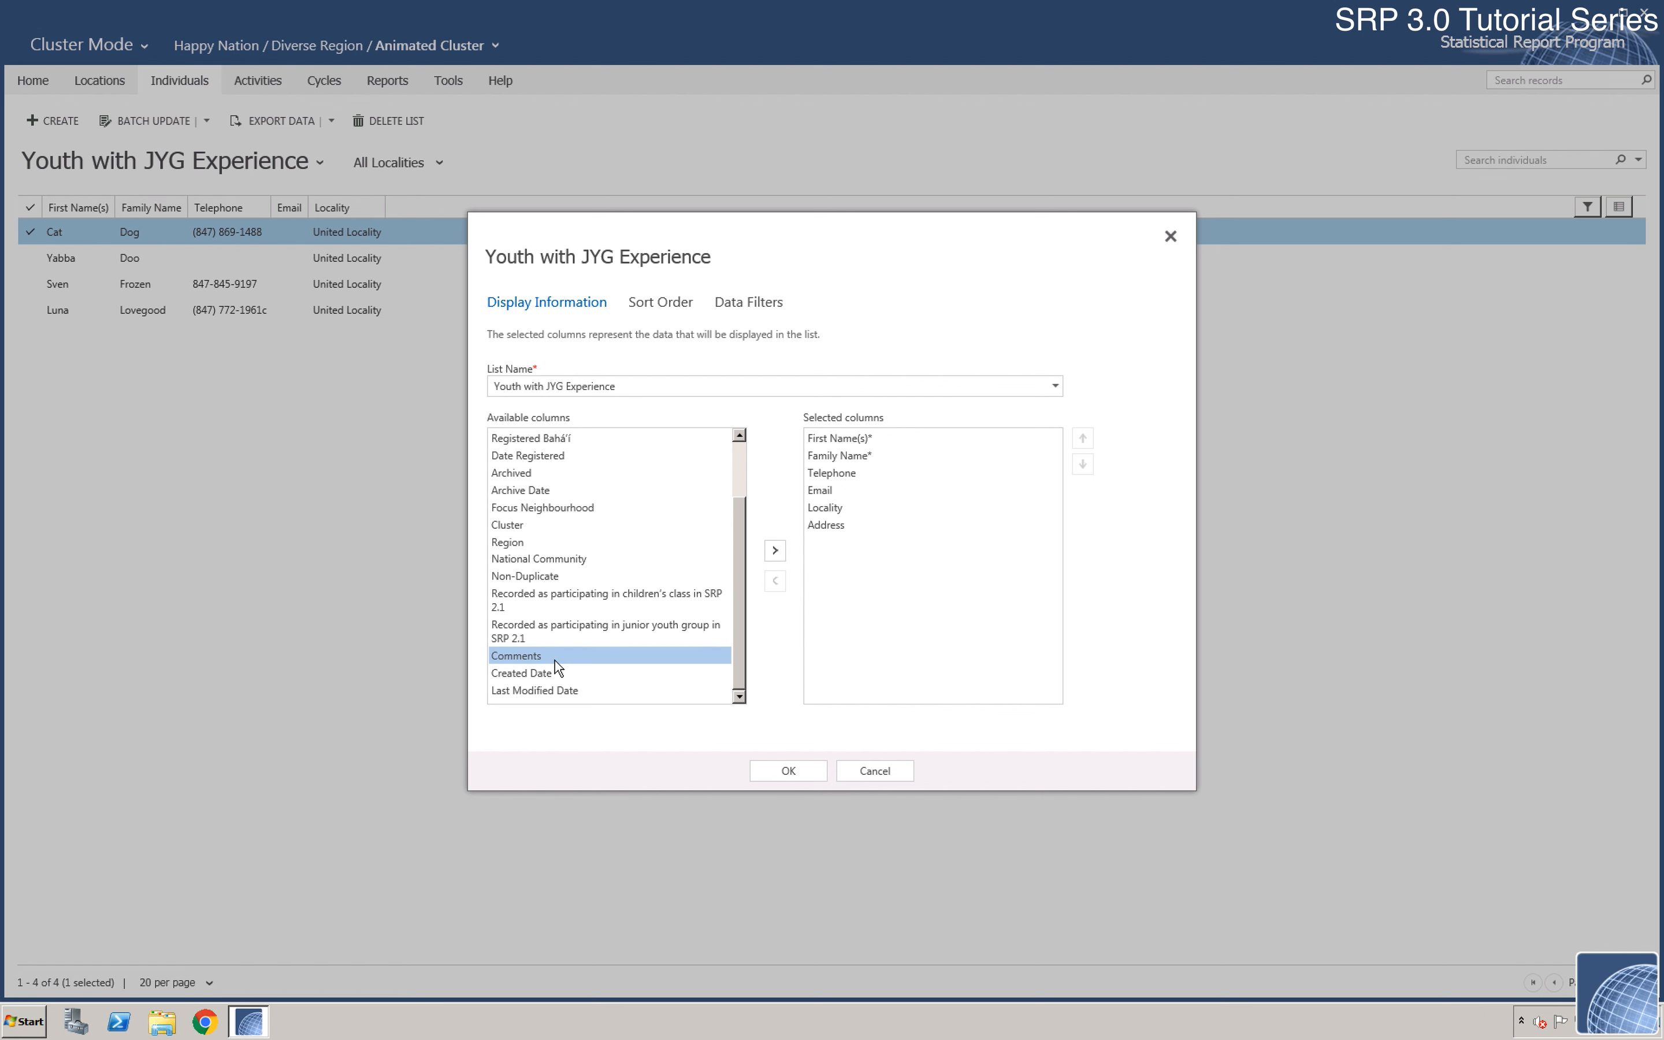
{"action": "left_click", "coordinate": [775, 552]}
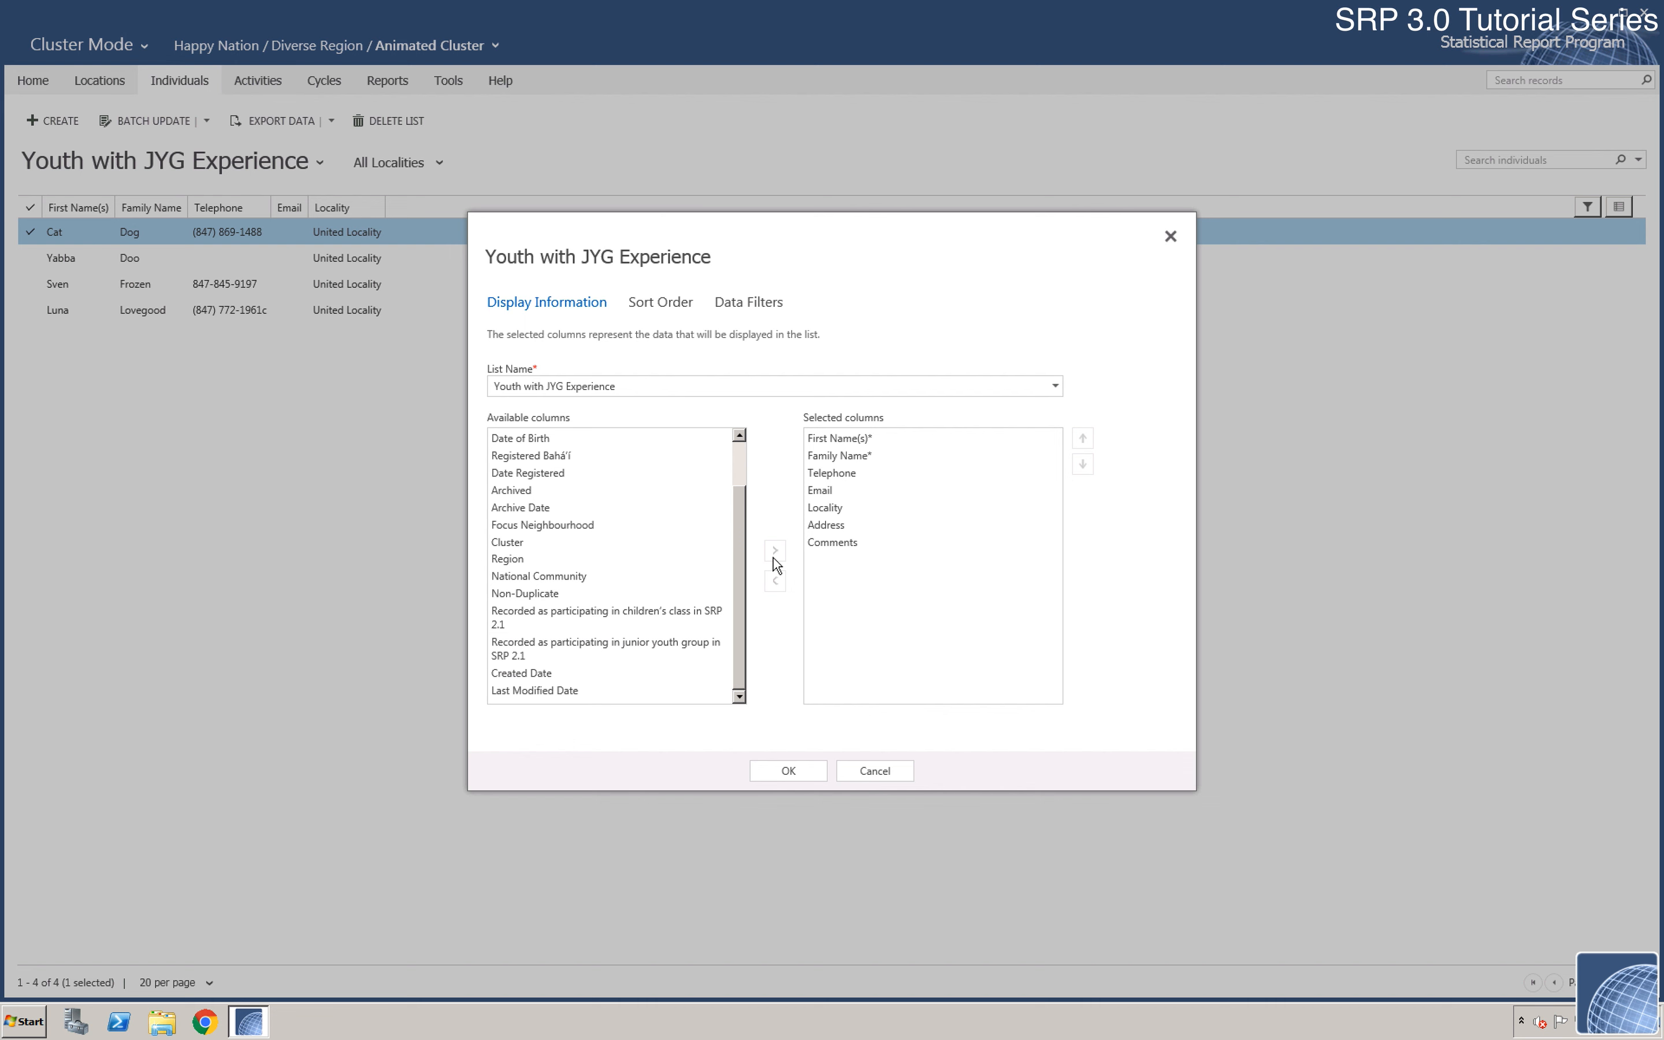
Step: Remove Address from the selected columns and save the list's changes
{"action": "left_click", "coordinate": [829, 526]}
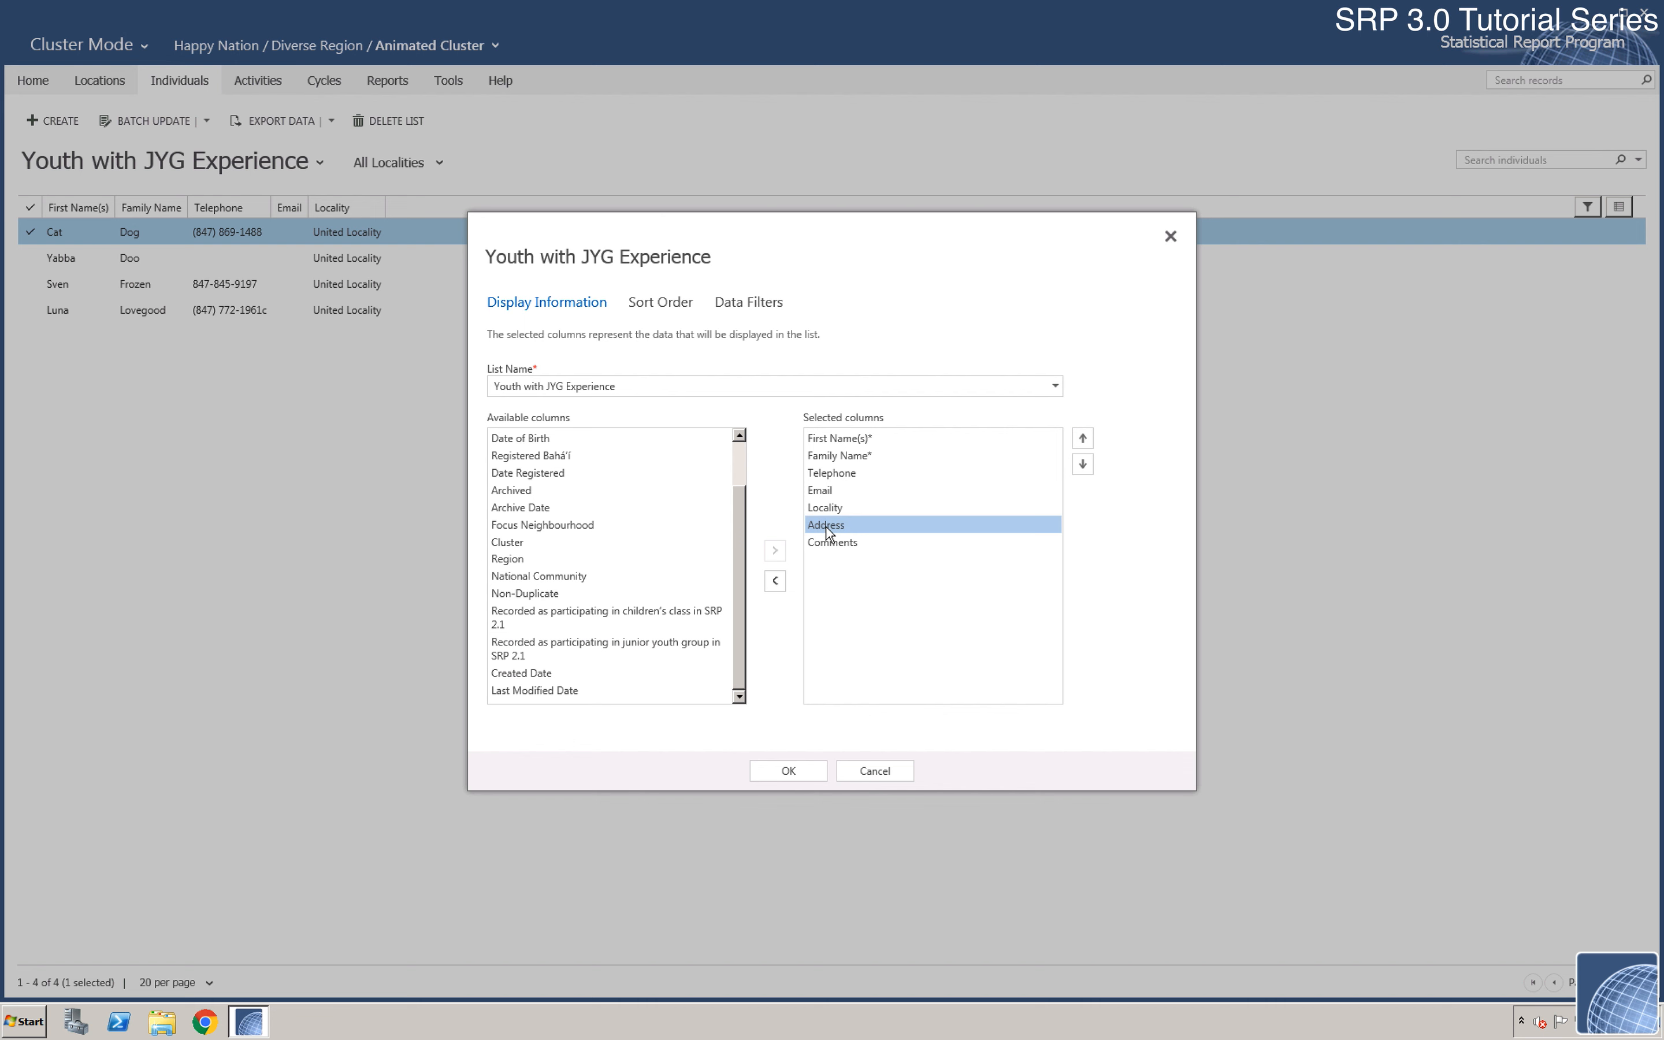
{"action": "left_click", "coordinate": [778, 582]}
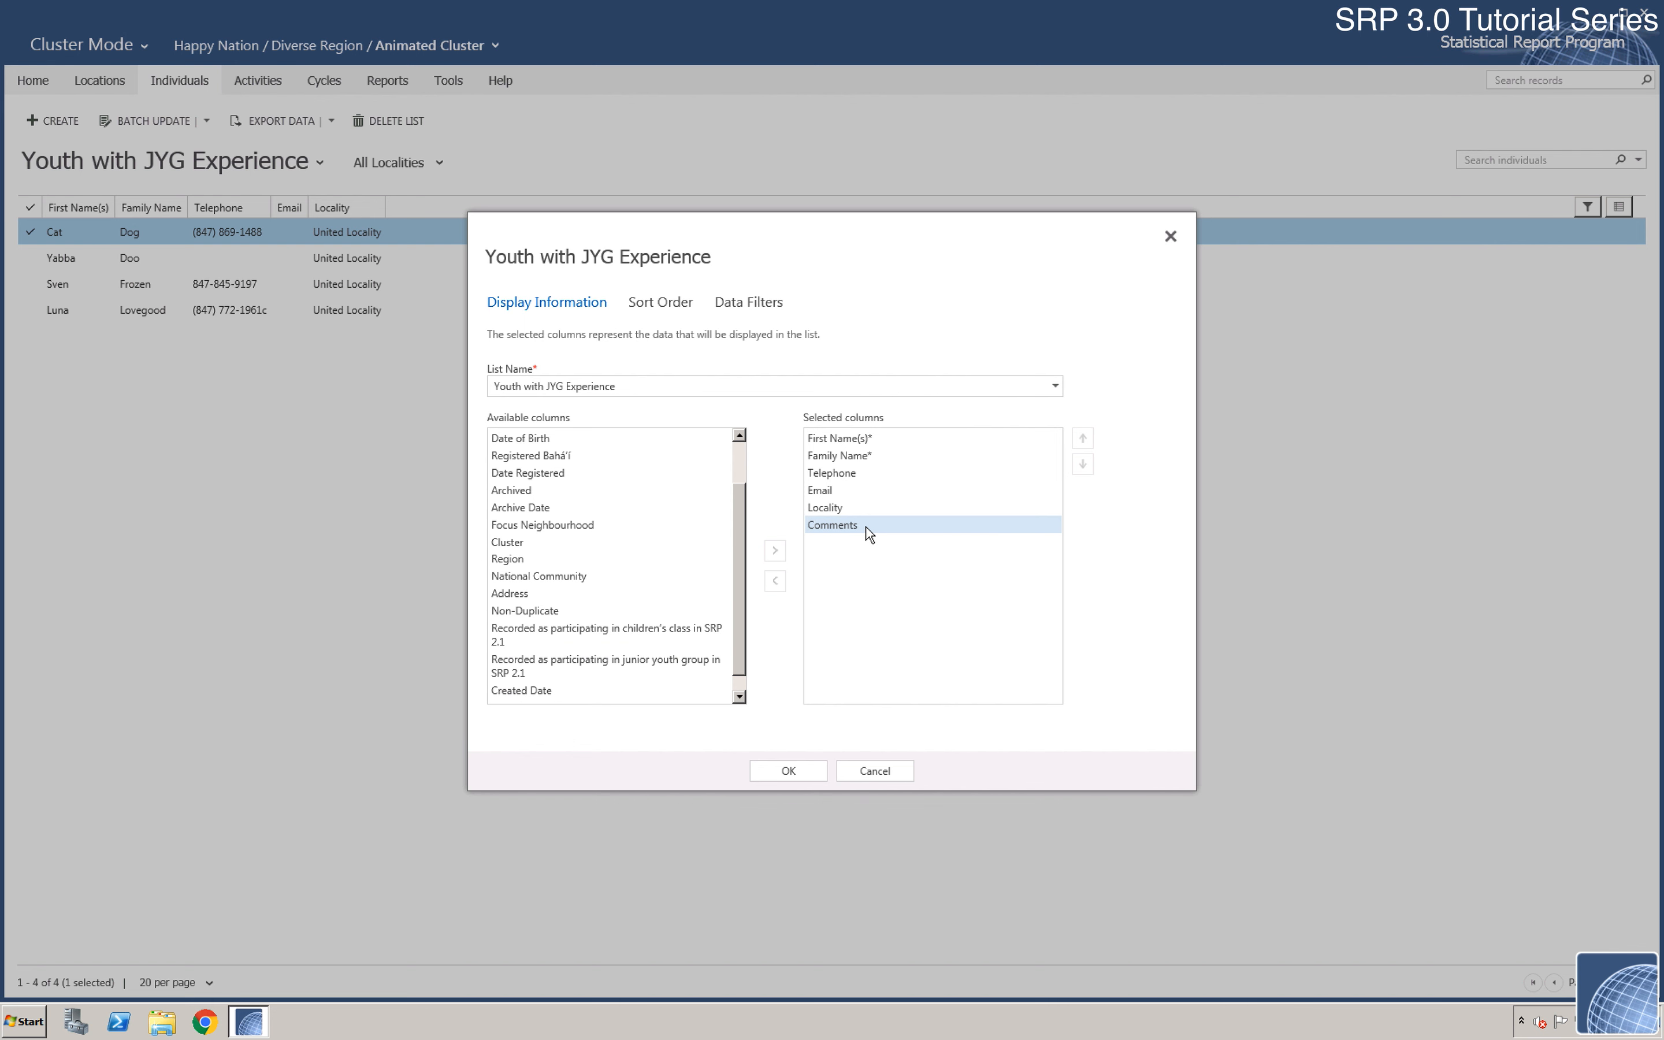
{"action": "left_click", "coordinate": [805, 761]}
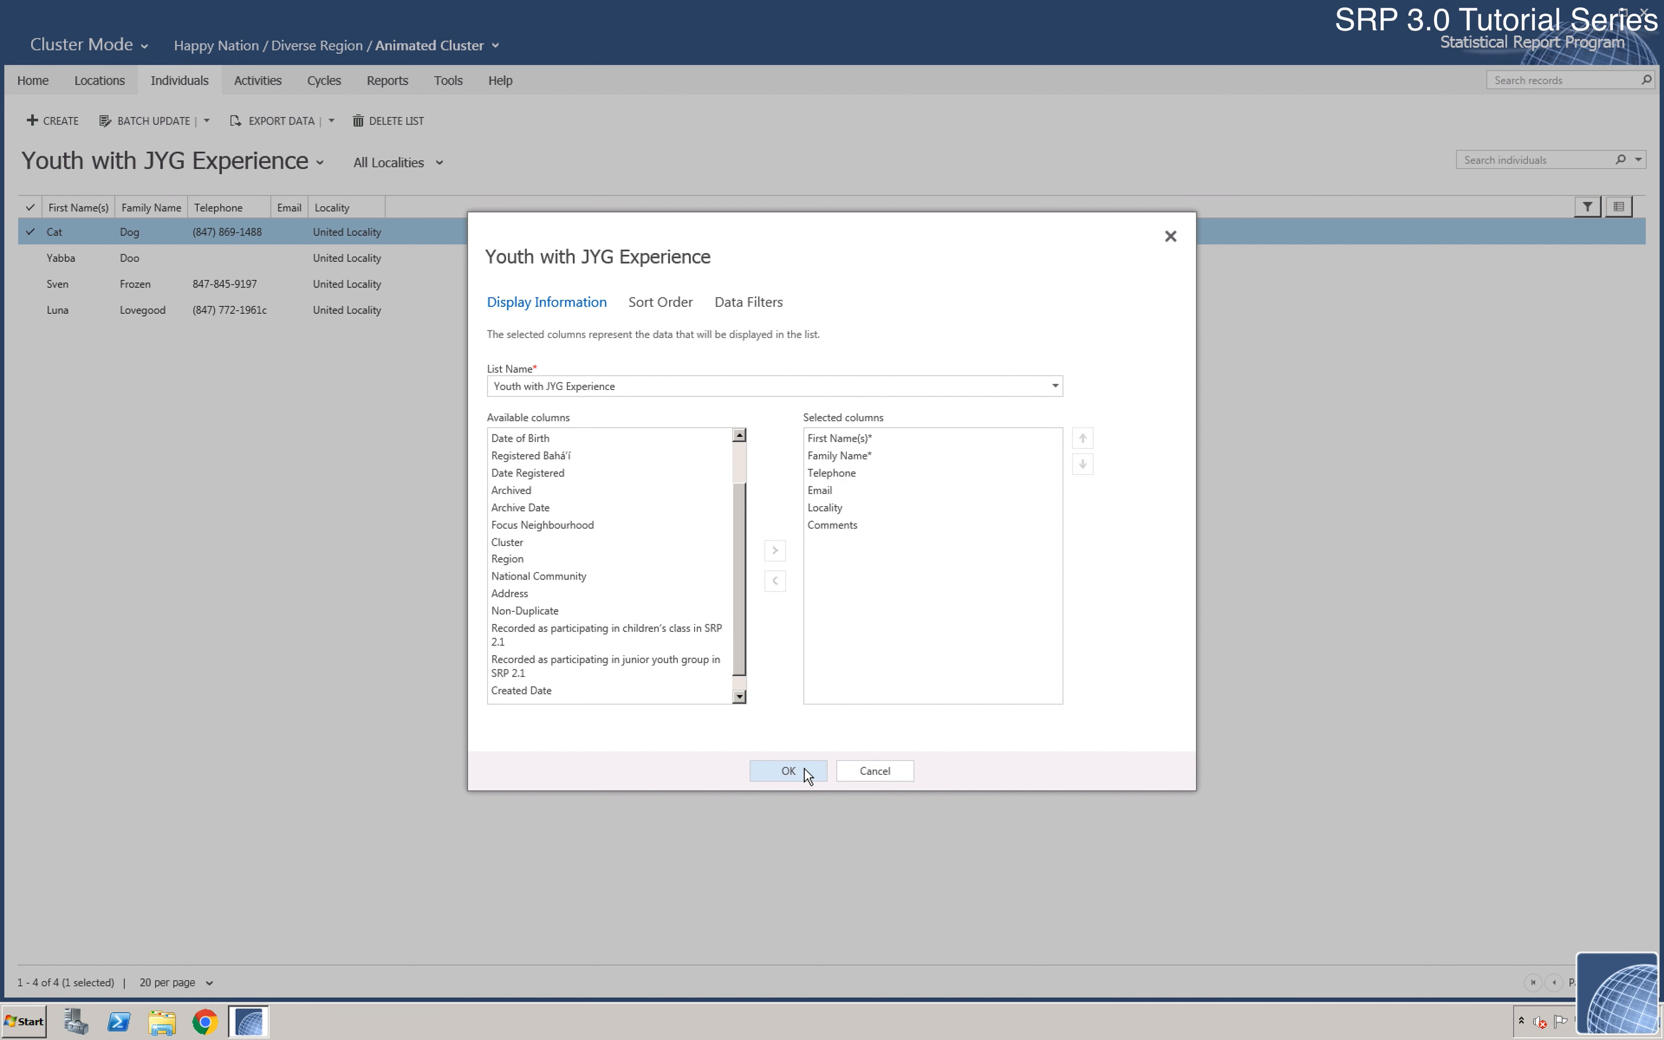
{"action": "left_click", "coordinate": [804, 768]}
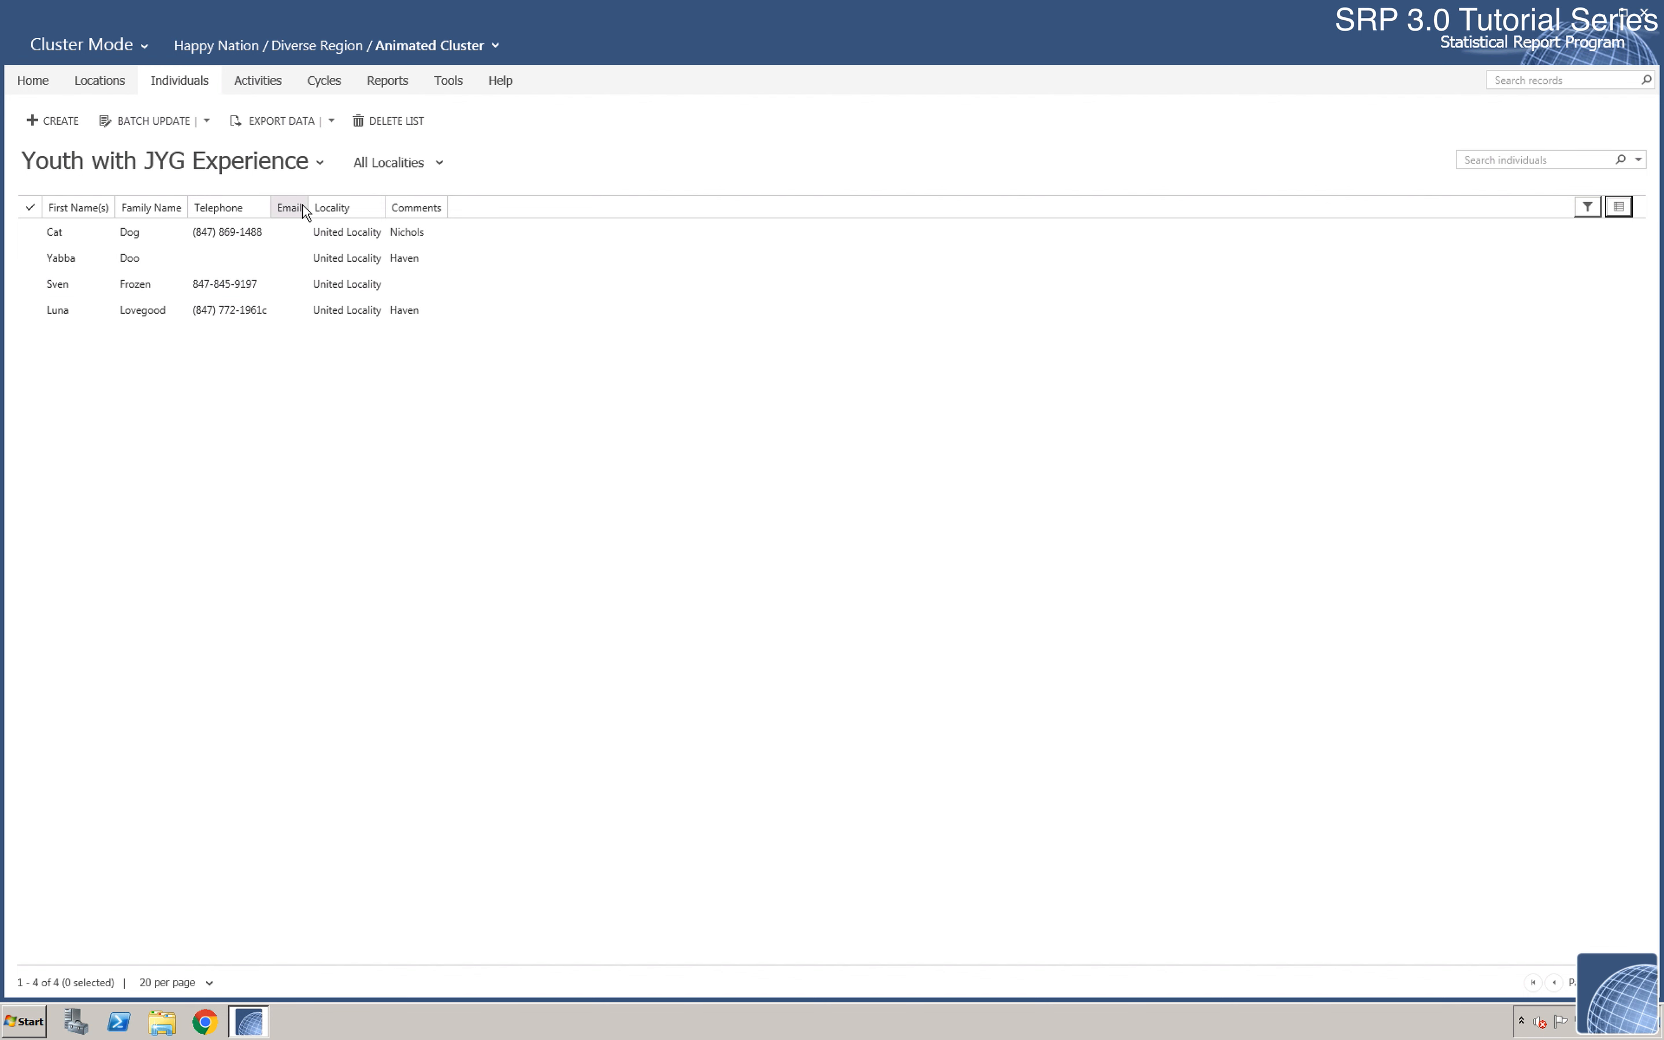
Step: Delete the Youth with JYG Experience custom list
{"action": "left_click", "coordinate": [403, 131]}
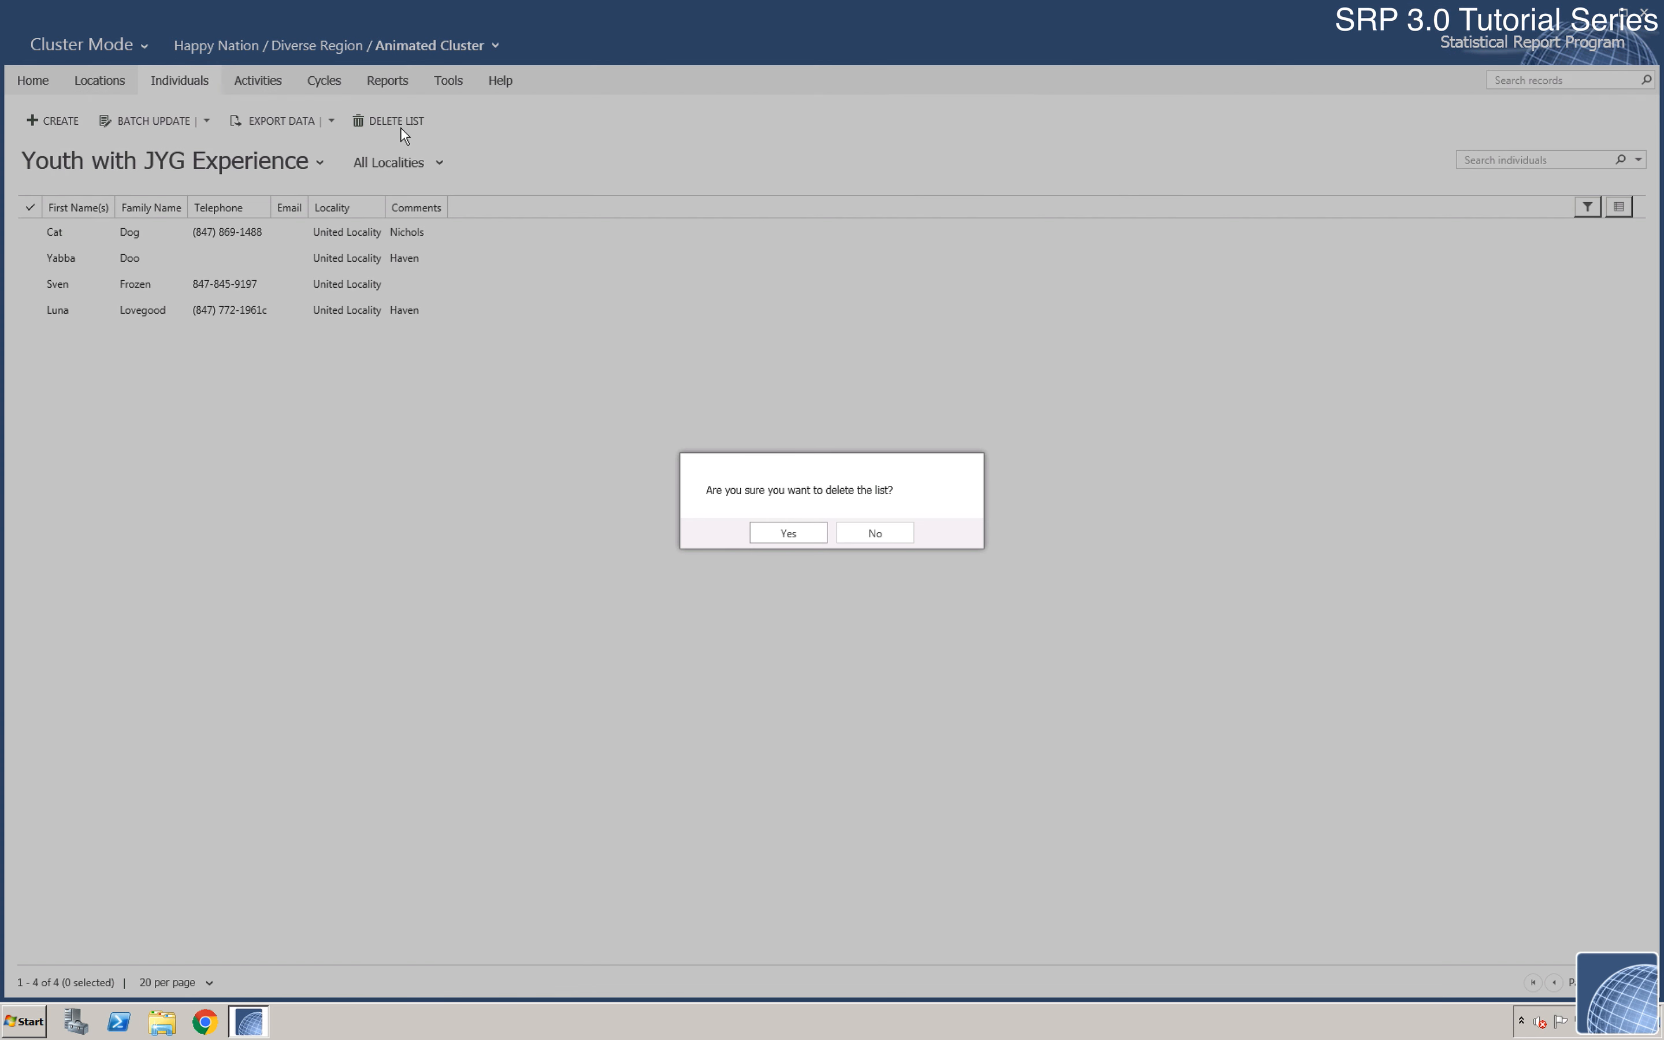
{"action": "left_click", "coordinate": [788, 534]}
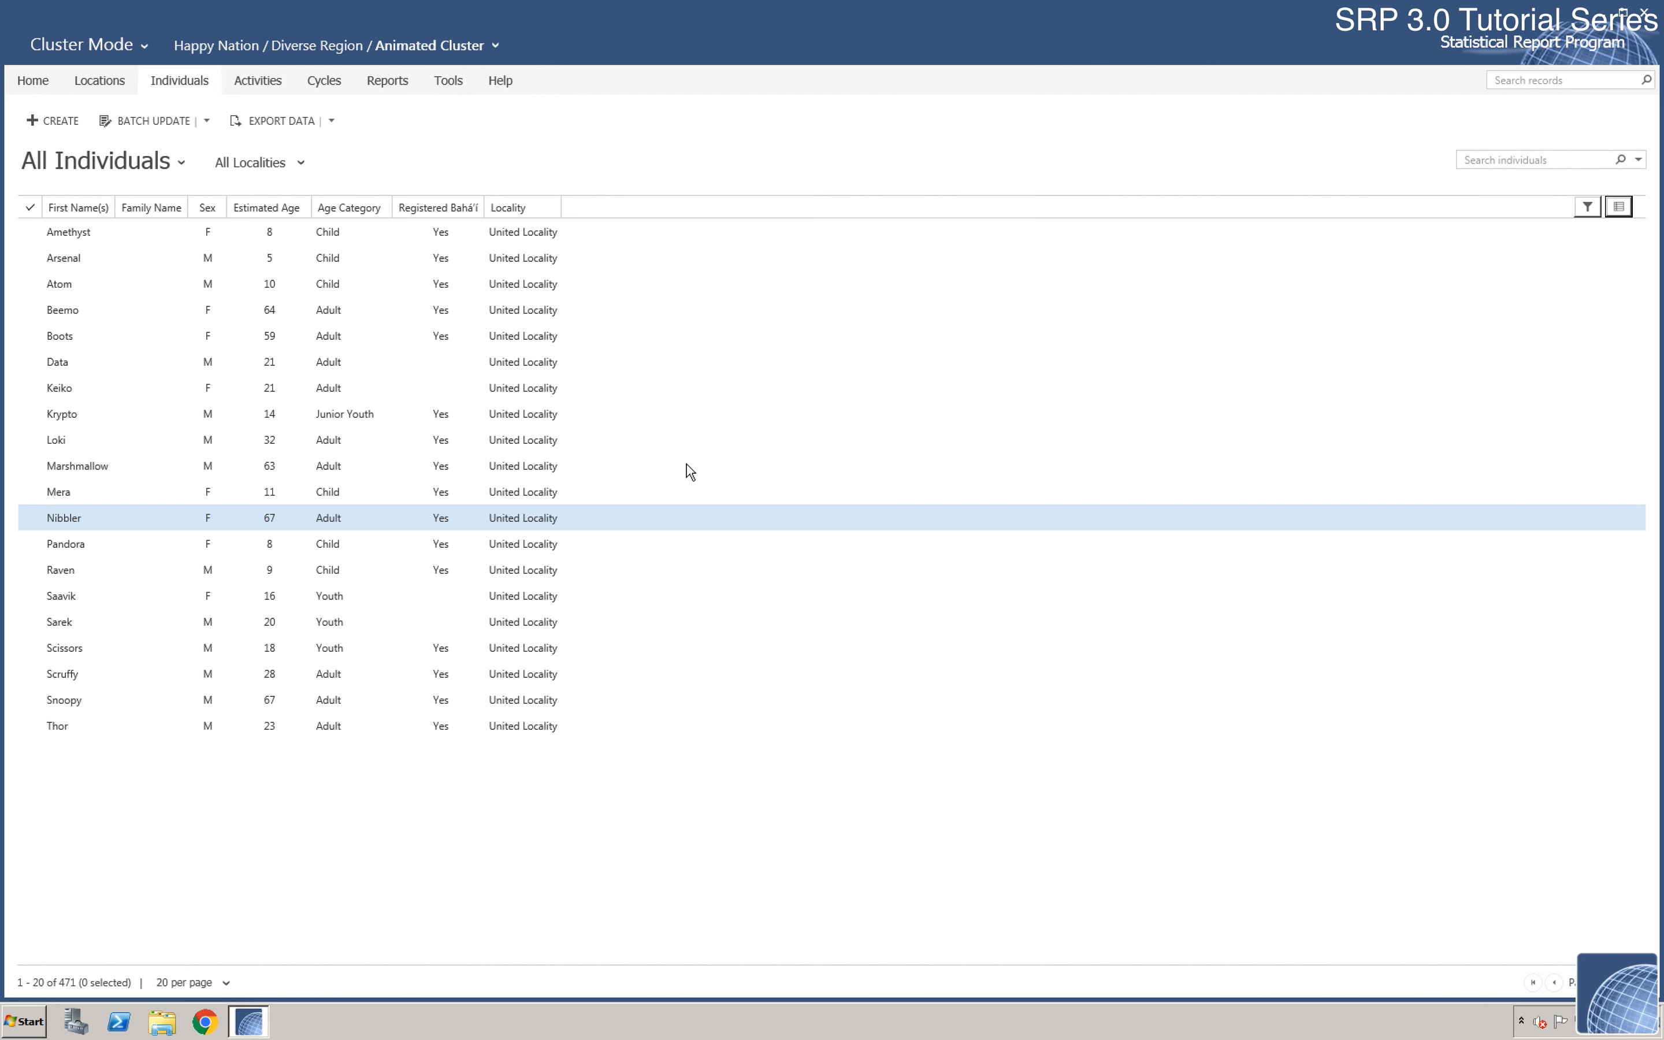
Step: Go to the Locations records and examine which predefined and custom list options are offered there
{"action": "left_click", "coordinate": [116, 84]}
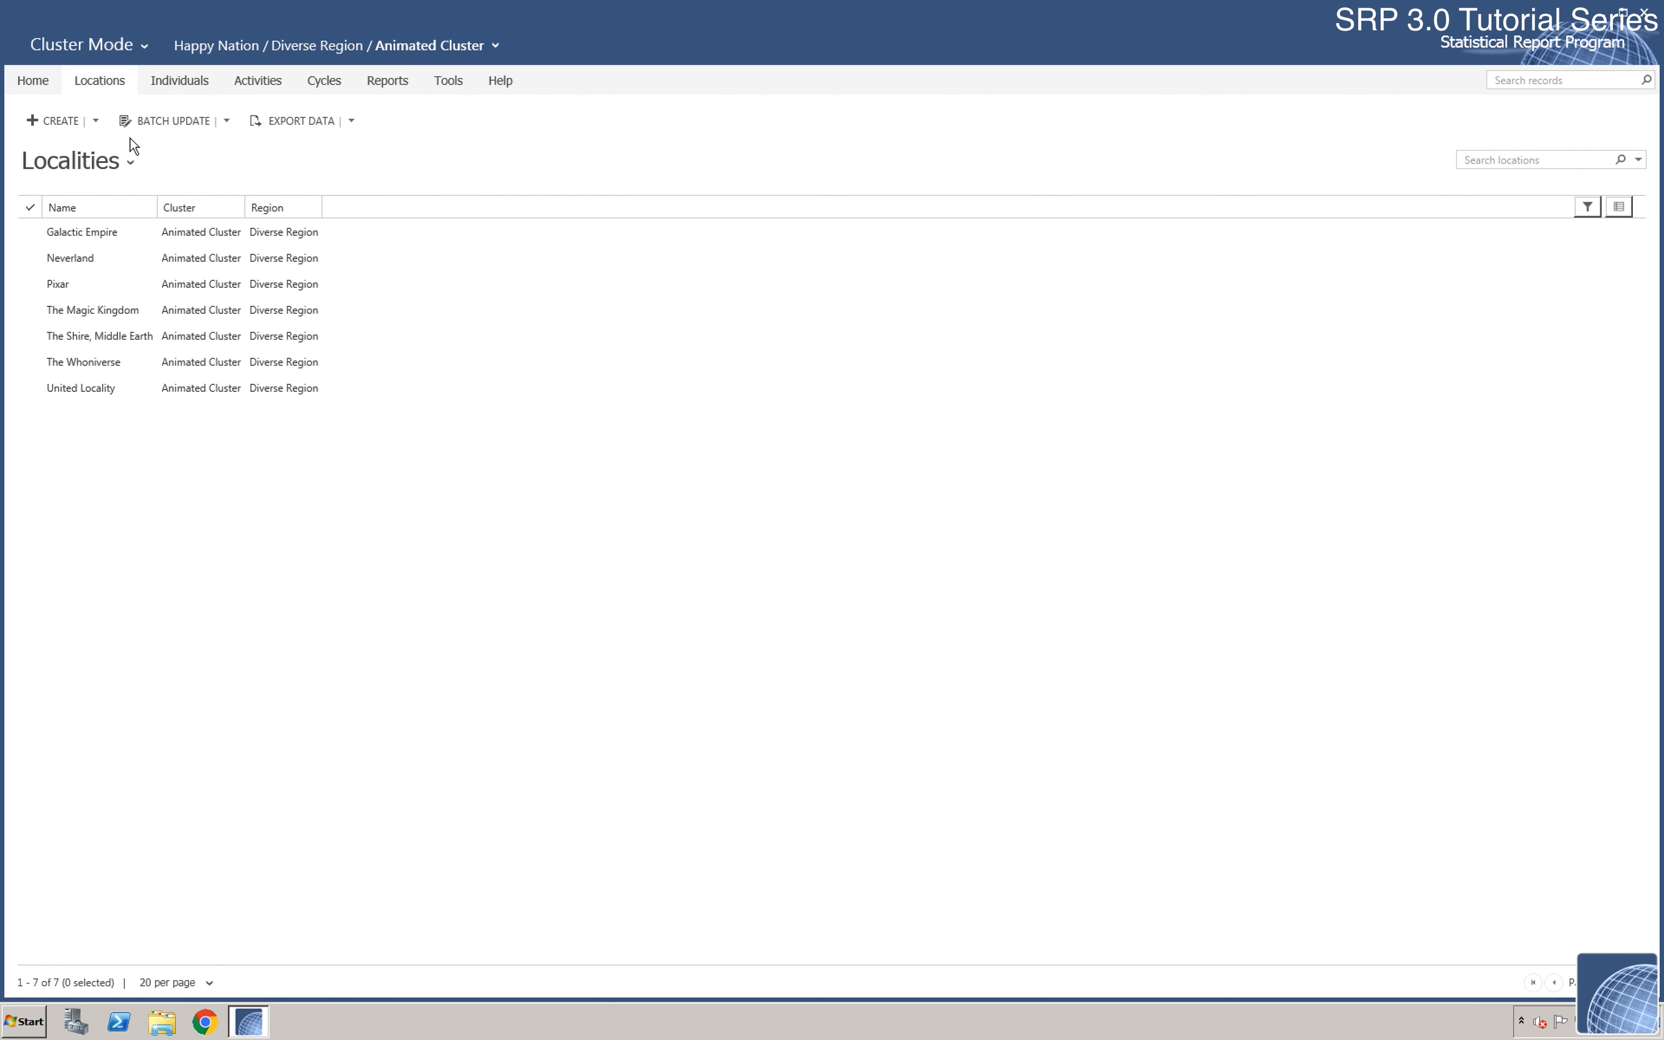
{"action": "left_click", "coordinate": [130, 163]}
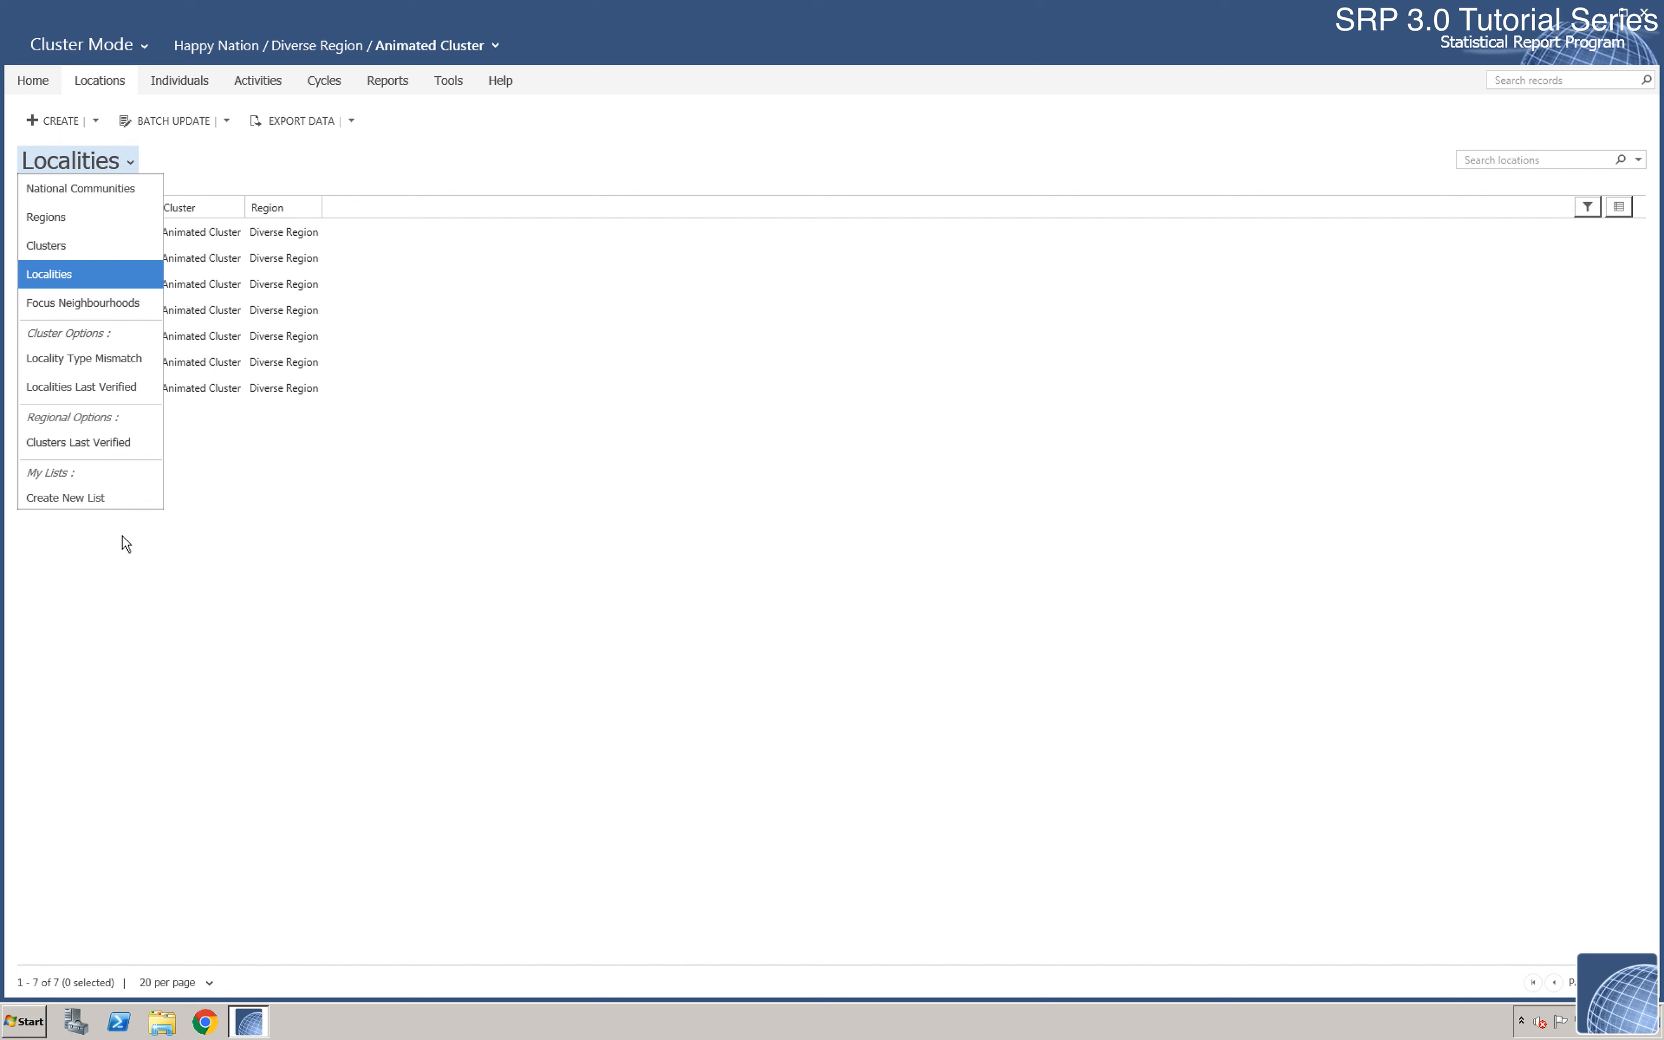
{"action": "left_click", "coordinate": [141, 568]}
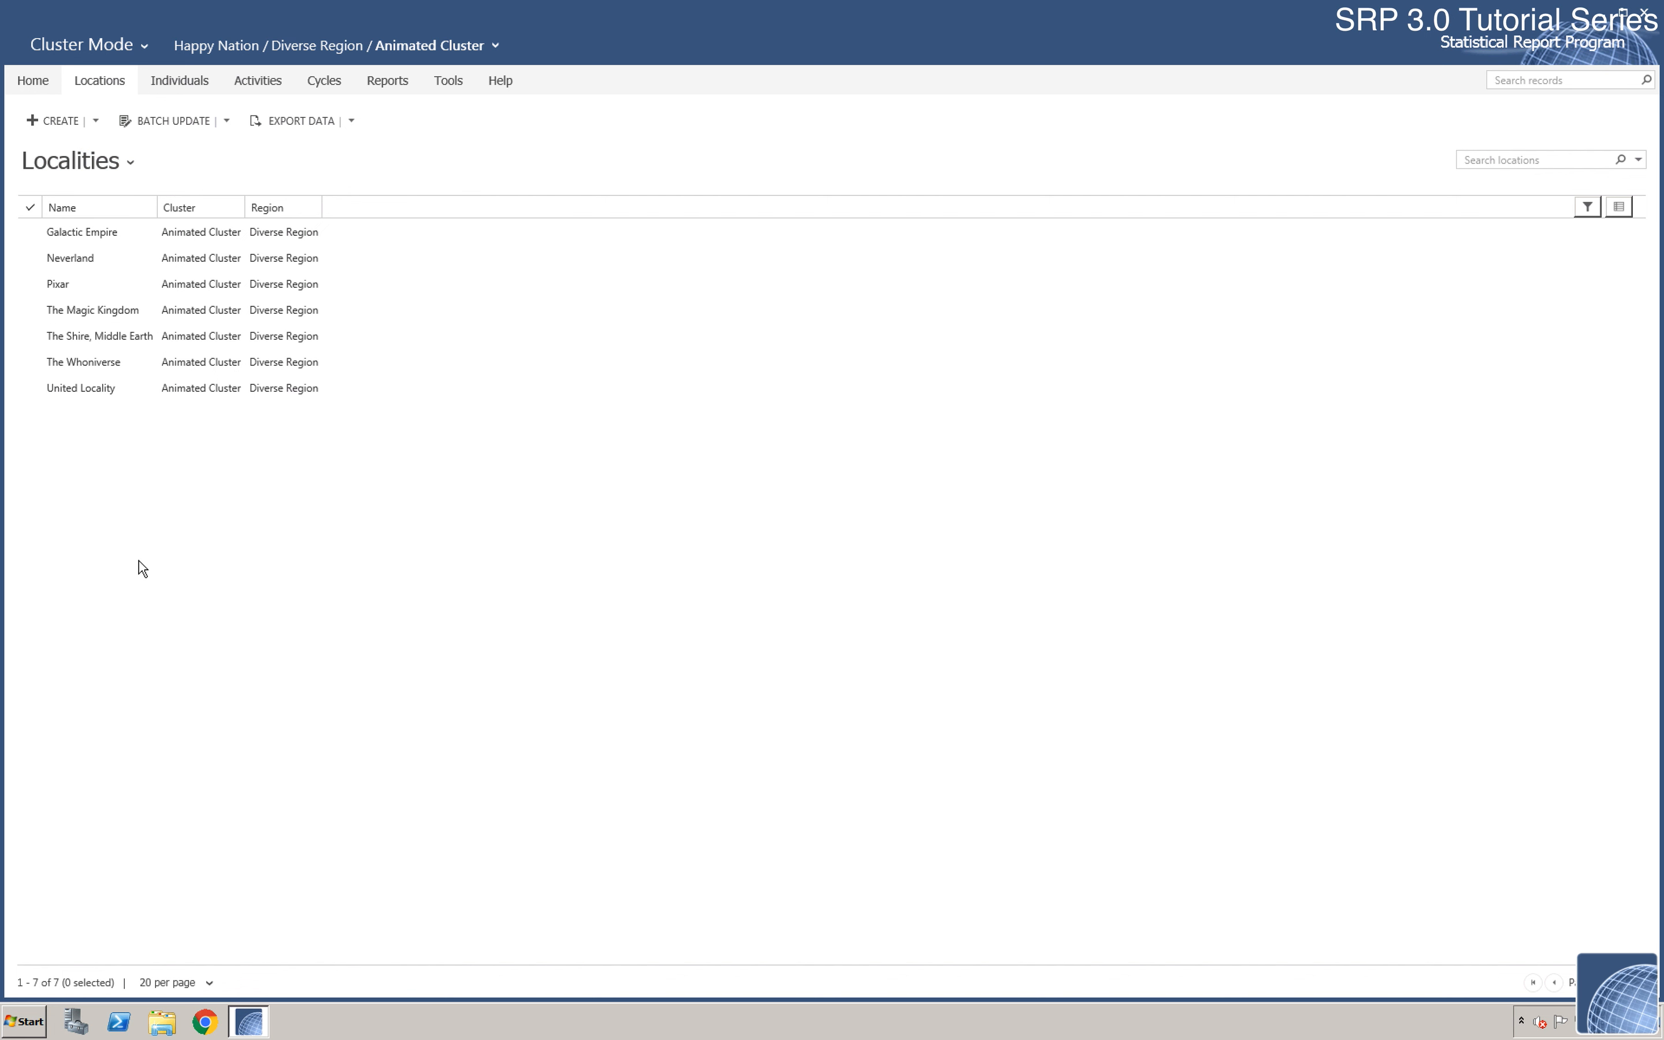